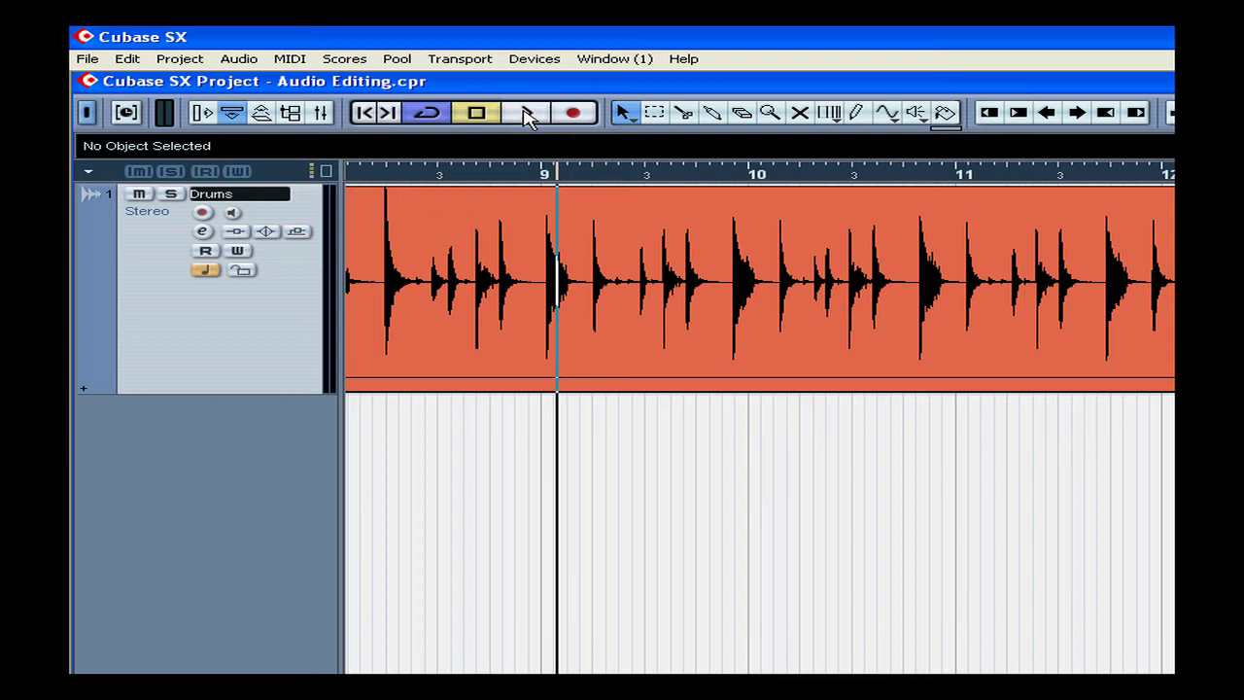
- Define a loop range from bar 9 to just before bar 10 on the Drums track and play it in cycle mode
left_click(526, 114)
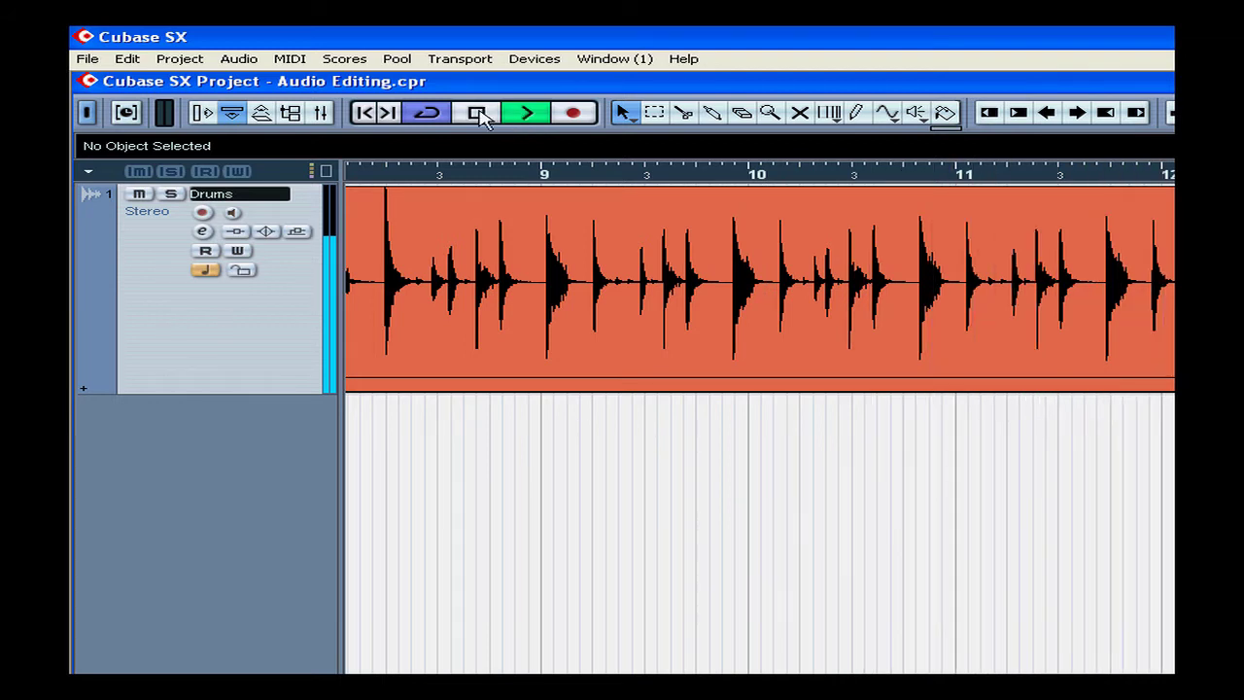
left_click(478, 113)
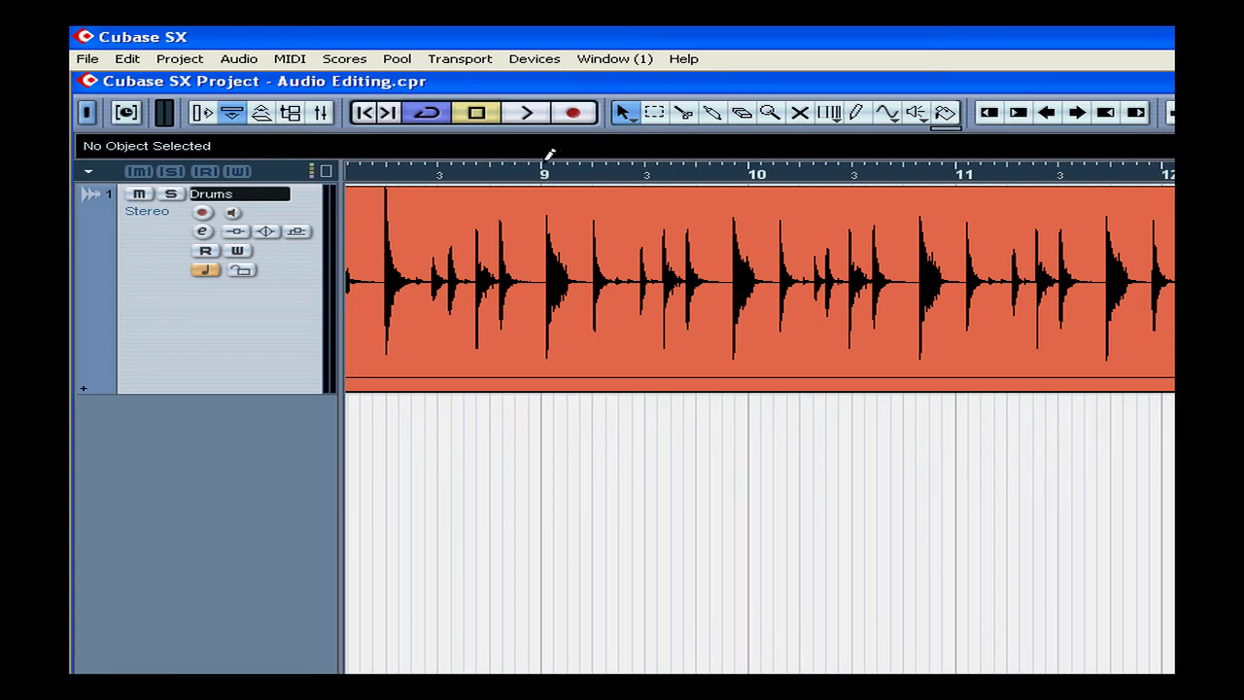
mouse_move(579, 157)
left_mouse_down()
mouse_move(746, 161)
mouse_move(729, 161)
left_mouse_up()
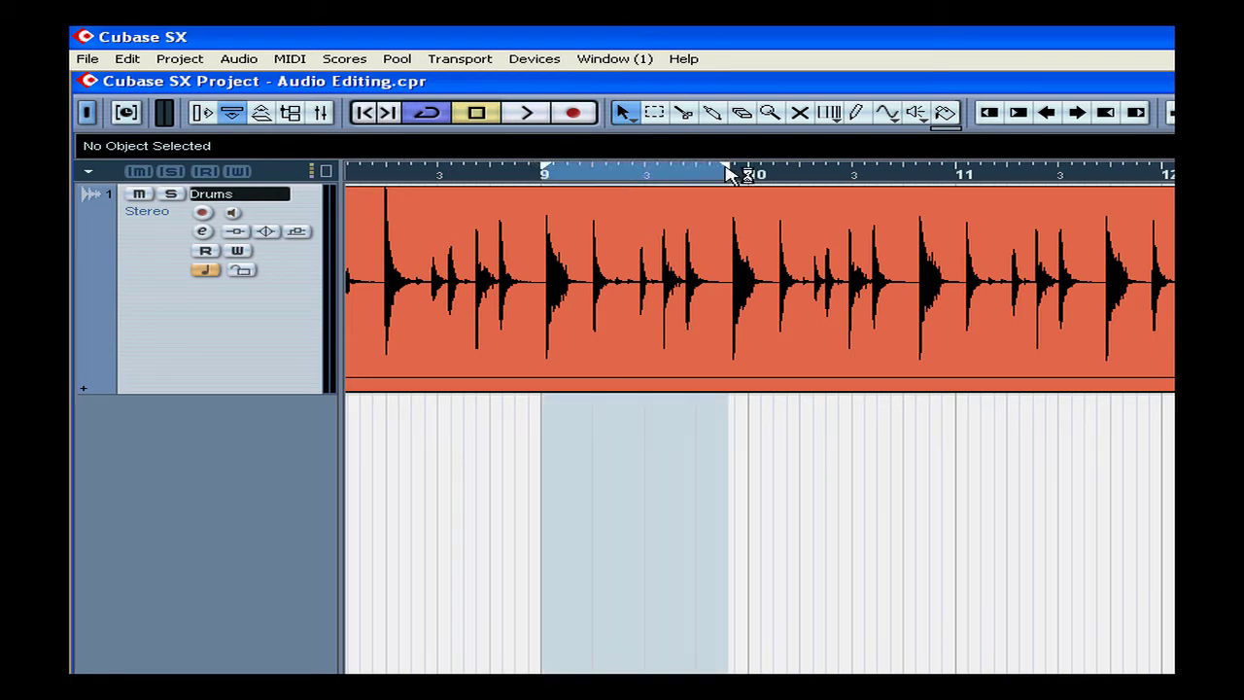
left_click(430, 113)
left_click(431, 113)
left_click(608, 174)
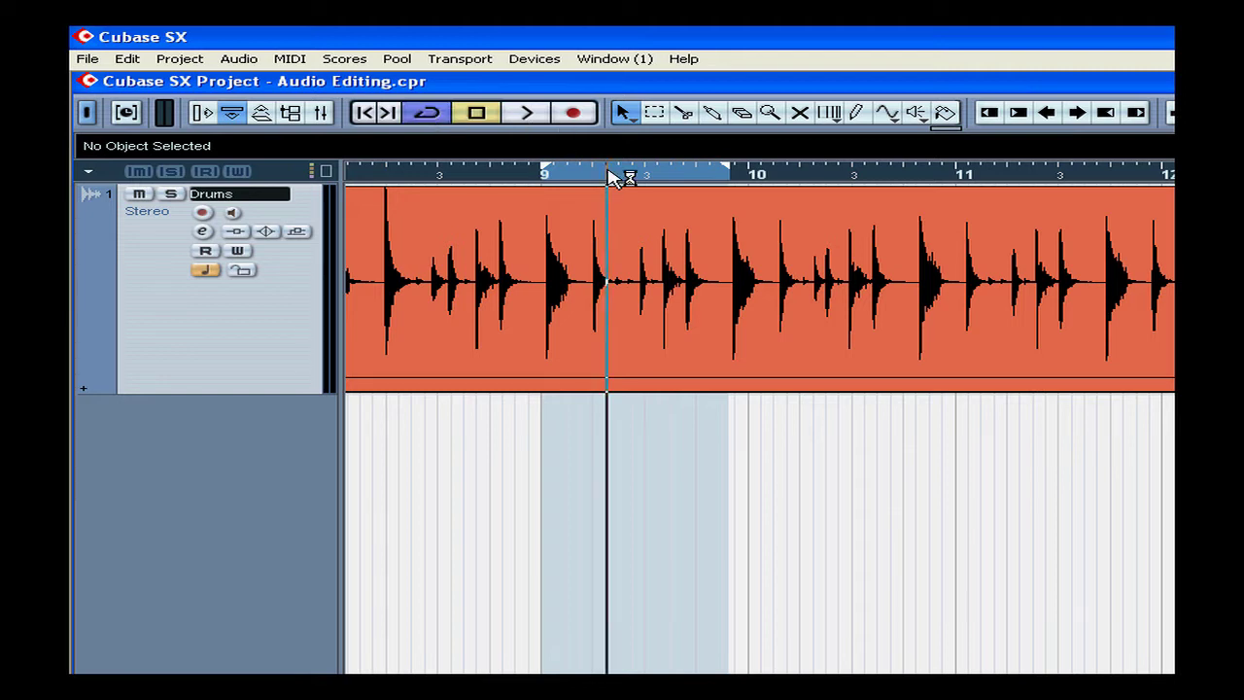
left_click(540, 114)
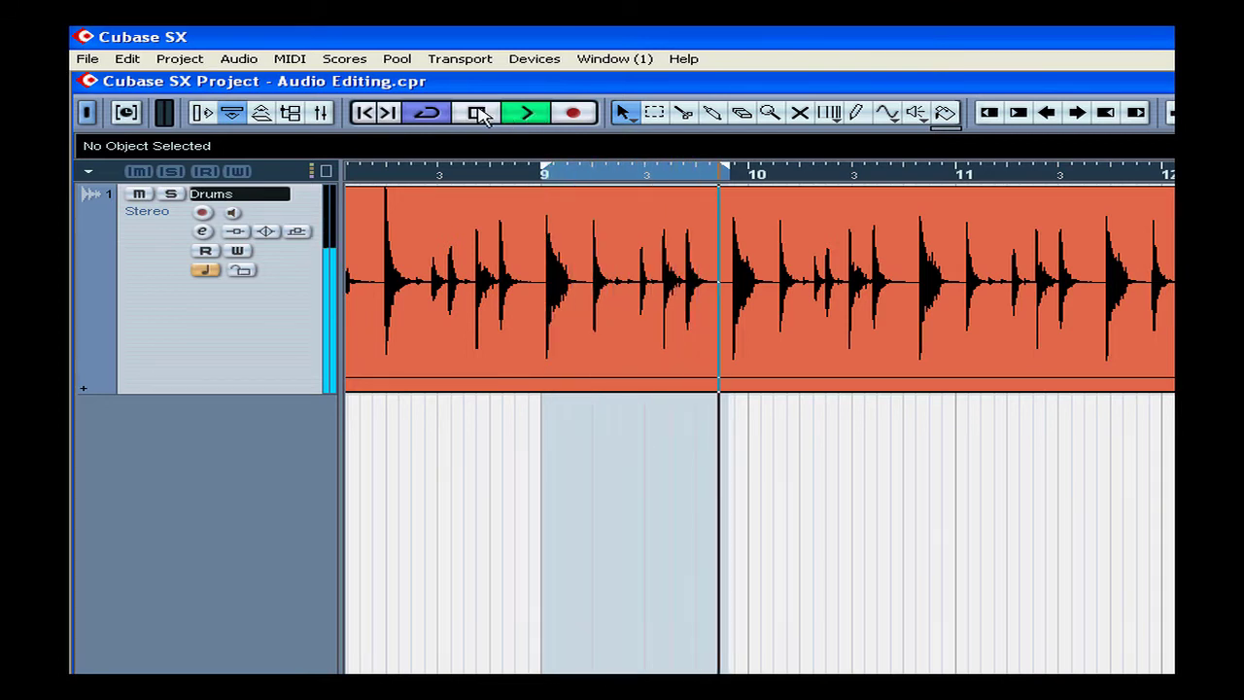
left_click(480, 113)
left_click(529, 114)
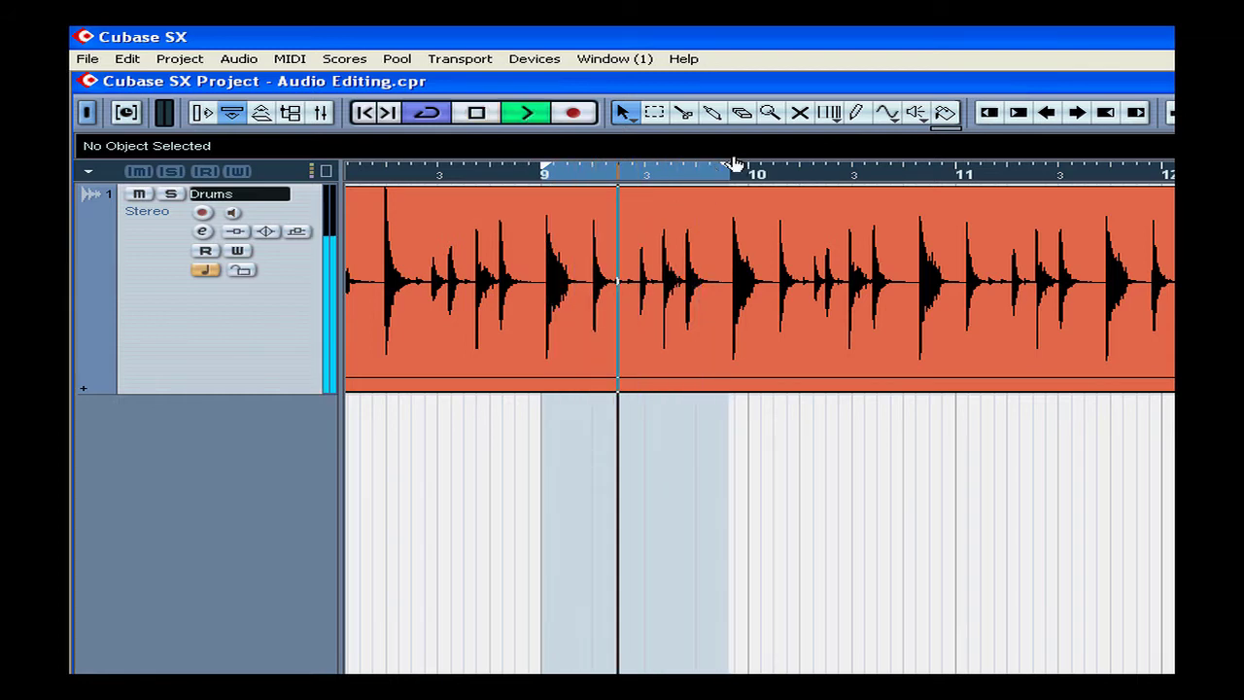
- Move the loop range during playback so it spans the next drum phrase, from just before bar 10 to just before bar 11, and stop
left_click_drag(725, 173, 908, 173)
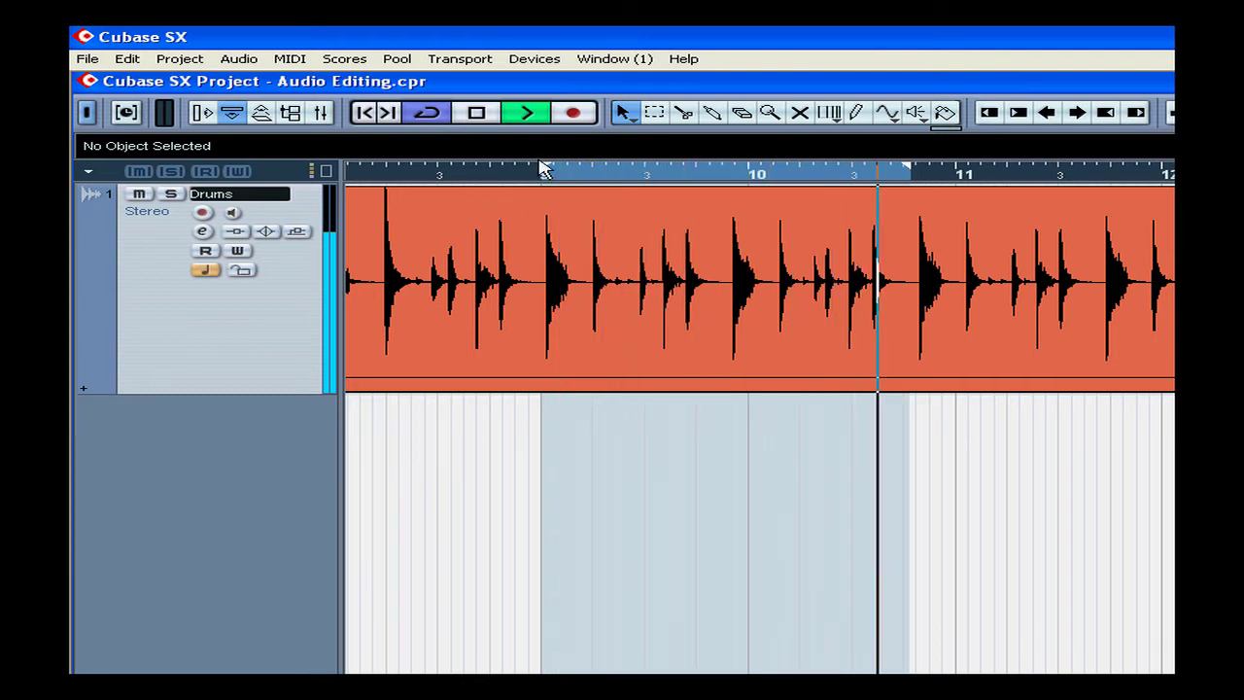
left_click_drag(549, 175, 734, 182)
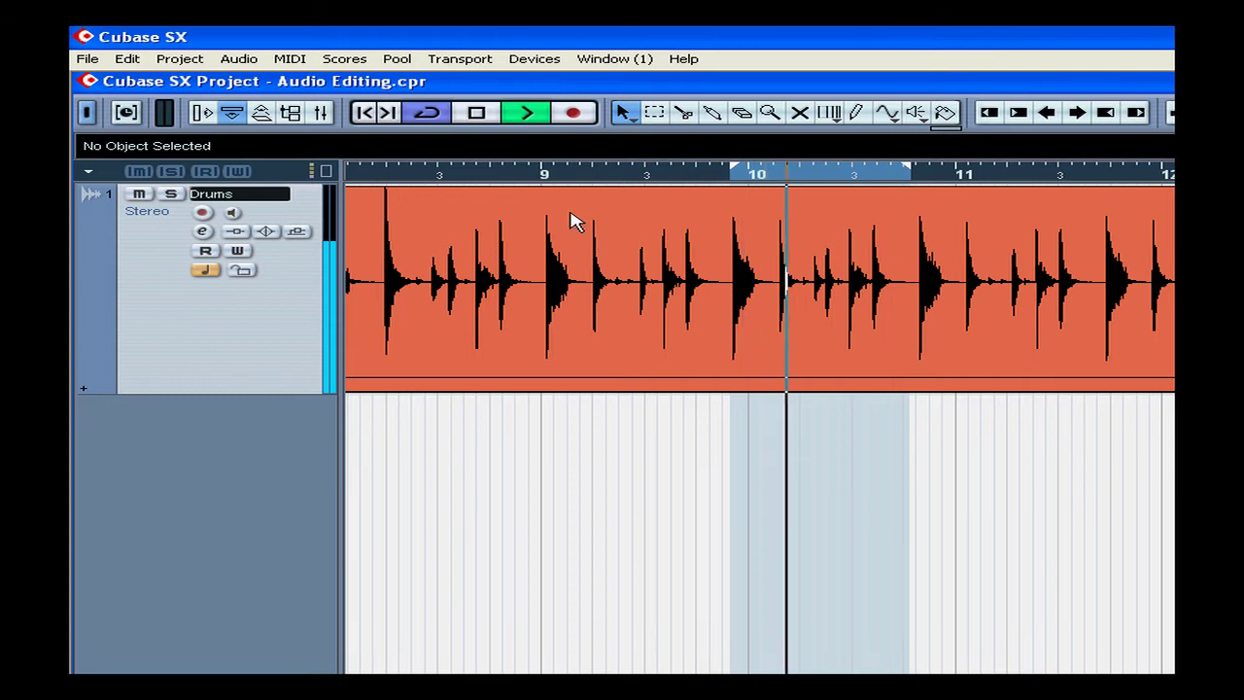
left_click(477, 113)
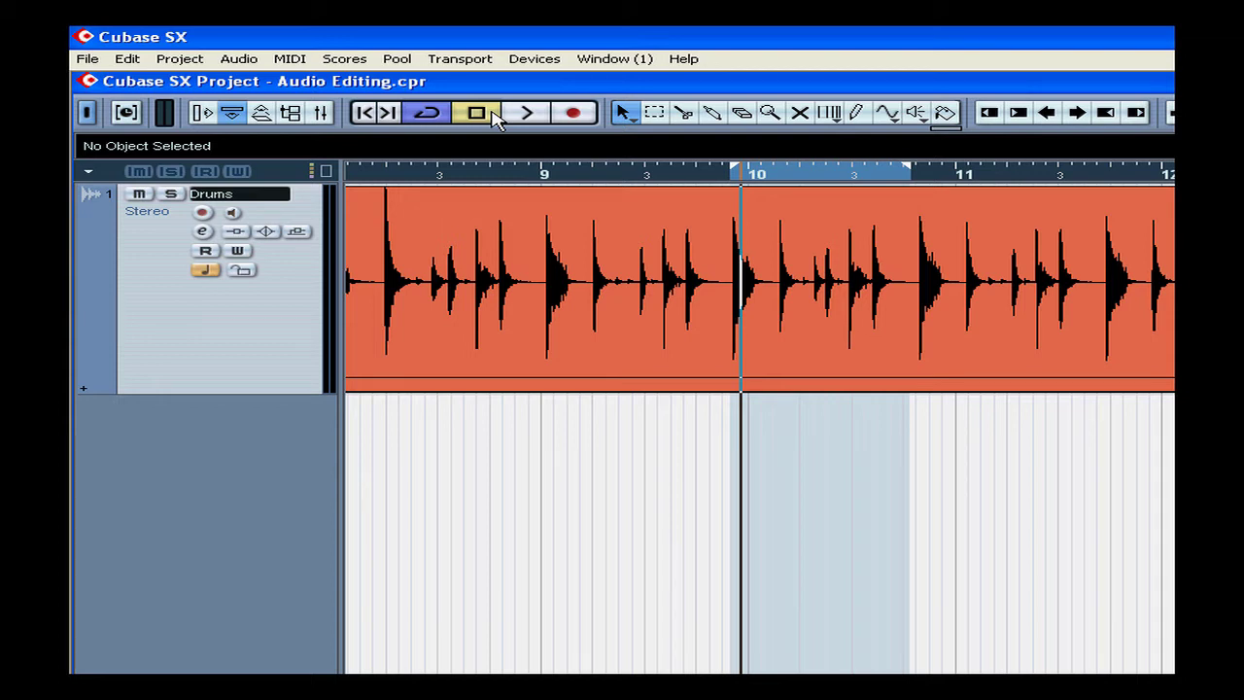
- Activate the Split tool, zoom to sample level near the loop start, set the ruler to Samples and enlarge the waveform height
left_click(684, 114)
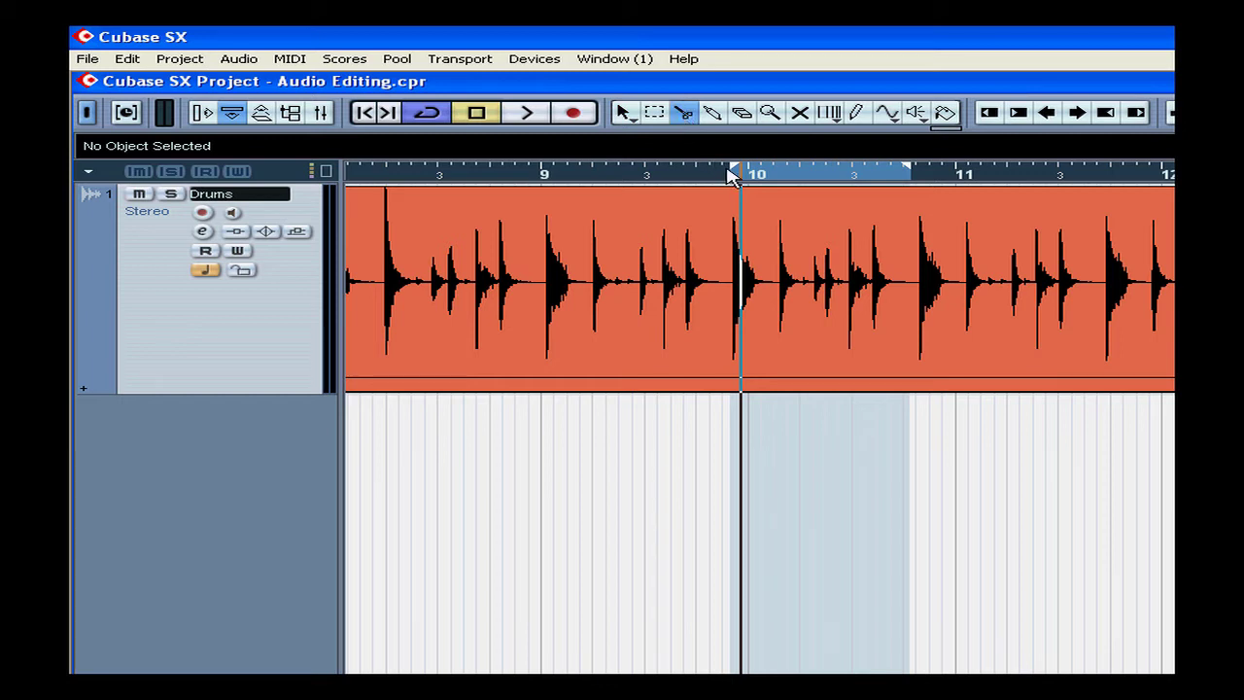
left_click_drag(727, 175, 676, 489)
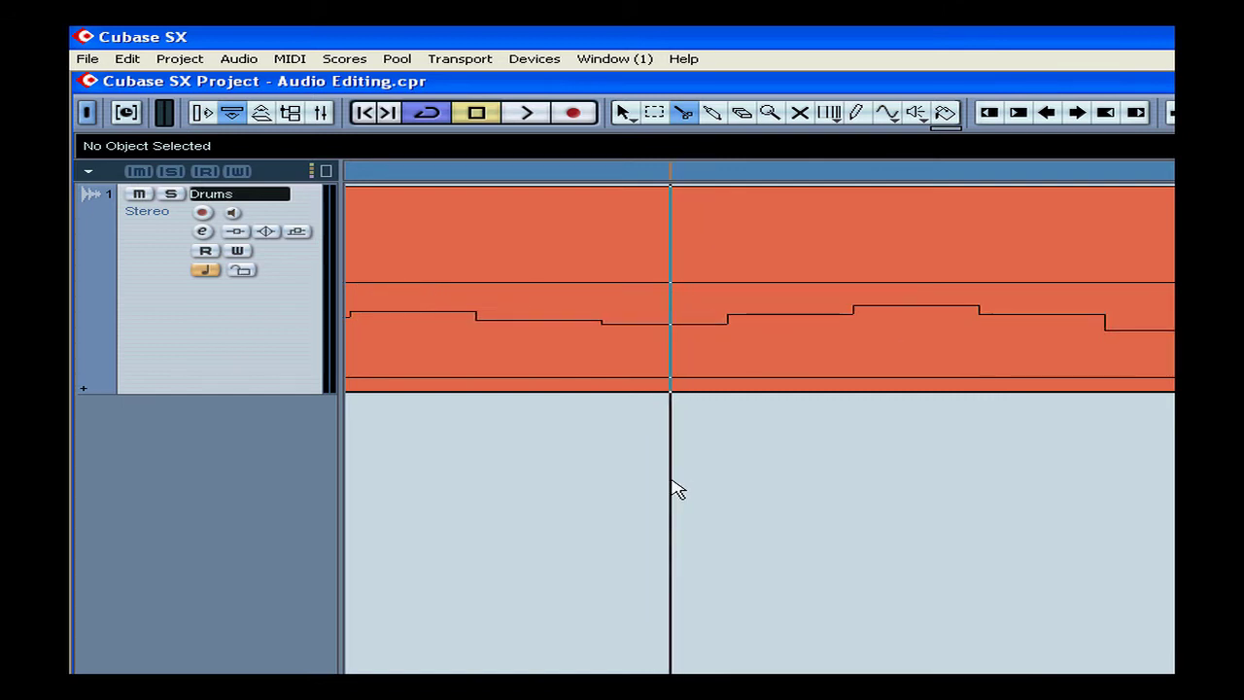
right_click(738, 181)
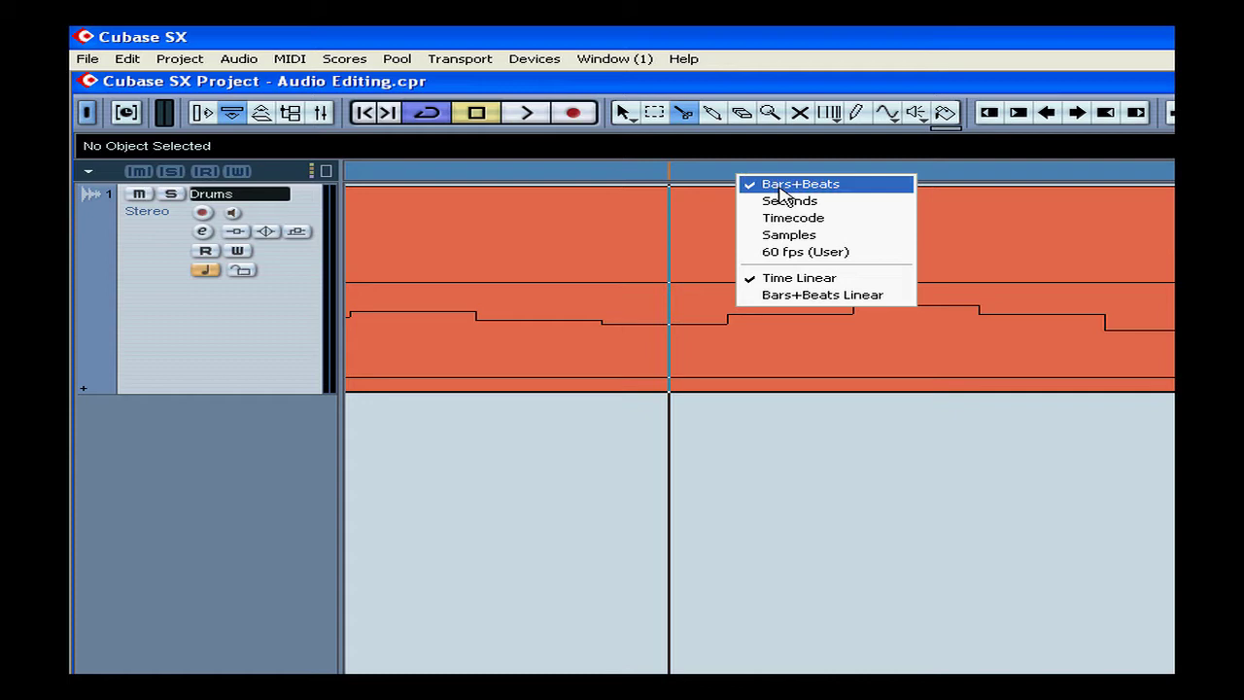
left_click(828, 236)
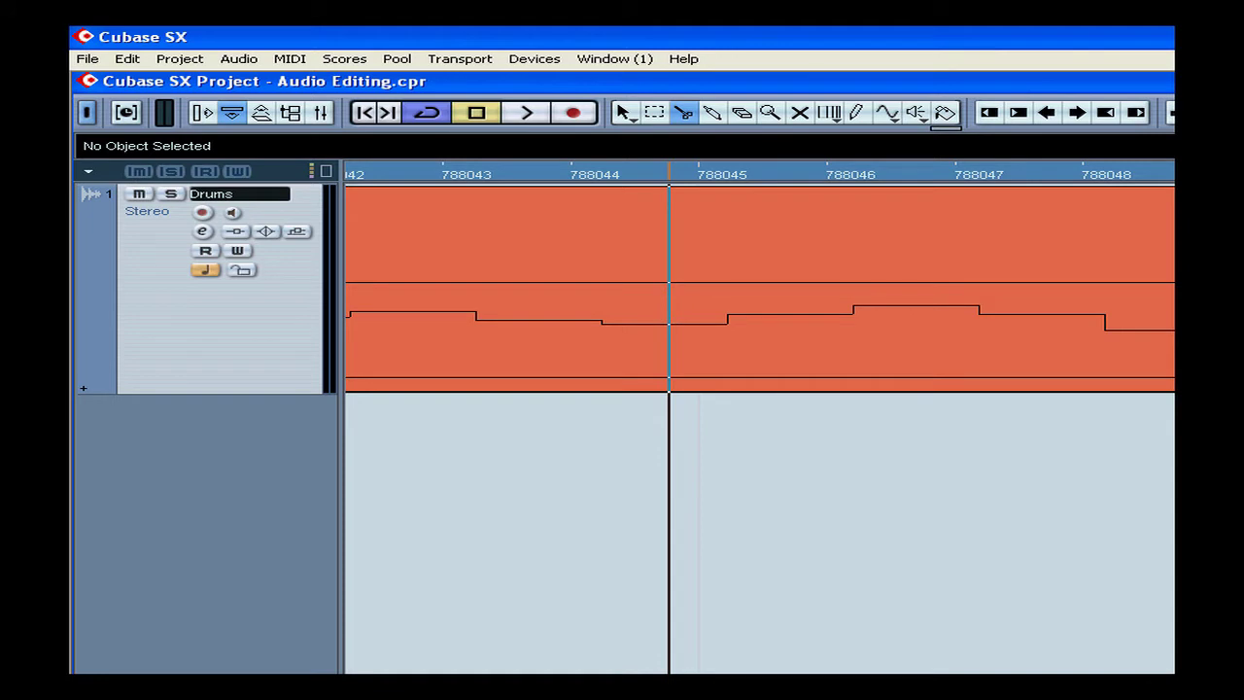
left_click_drag(1174, 329, 1112, 329)
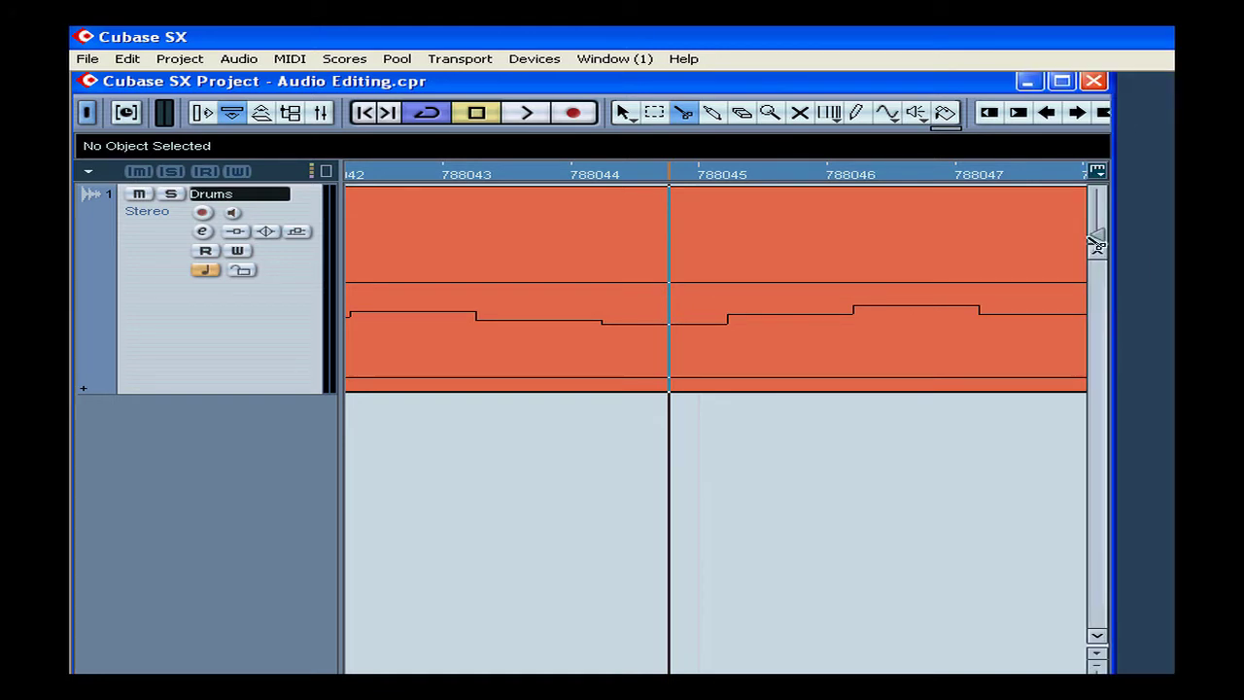
left_click_drag(1096, 234, 1099, 222)
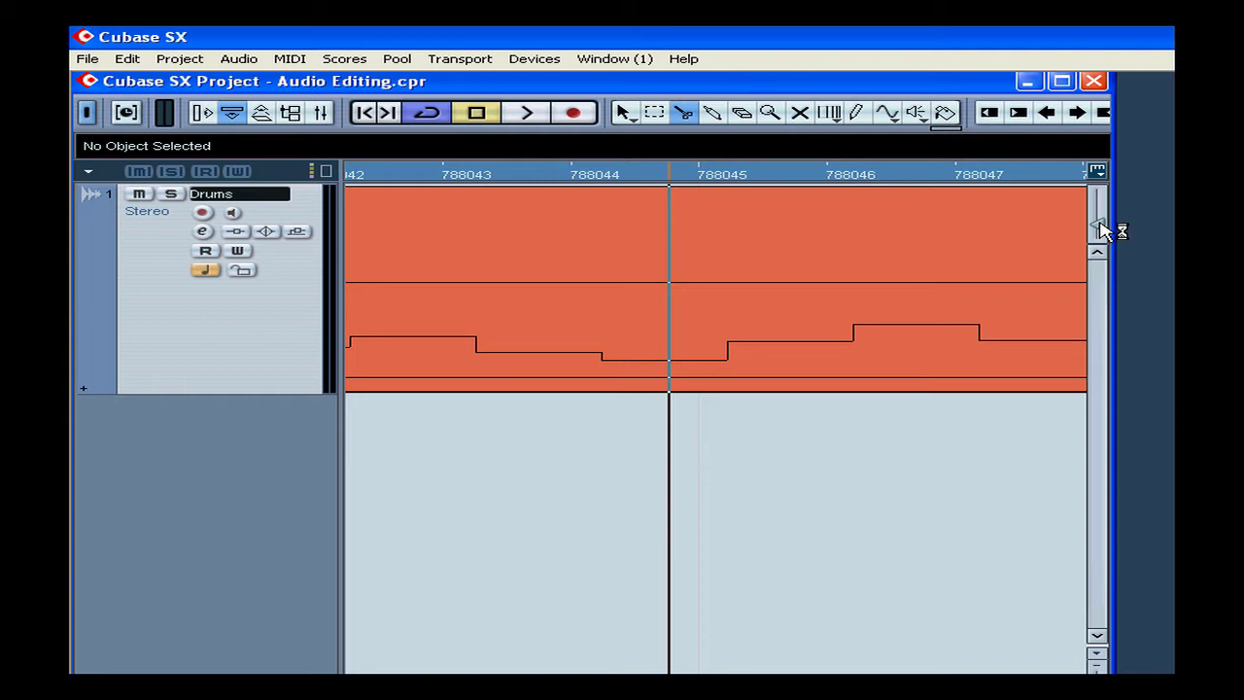
- Set the ruler display format back to Bars+Beats
left_click(635, 177)
right_click(649, 171)
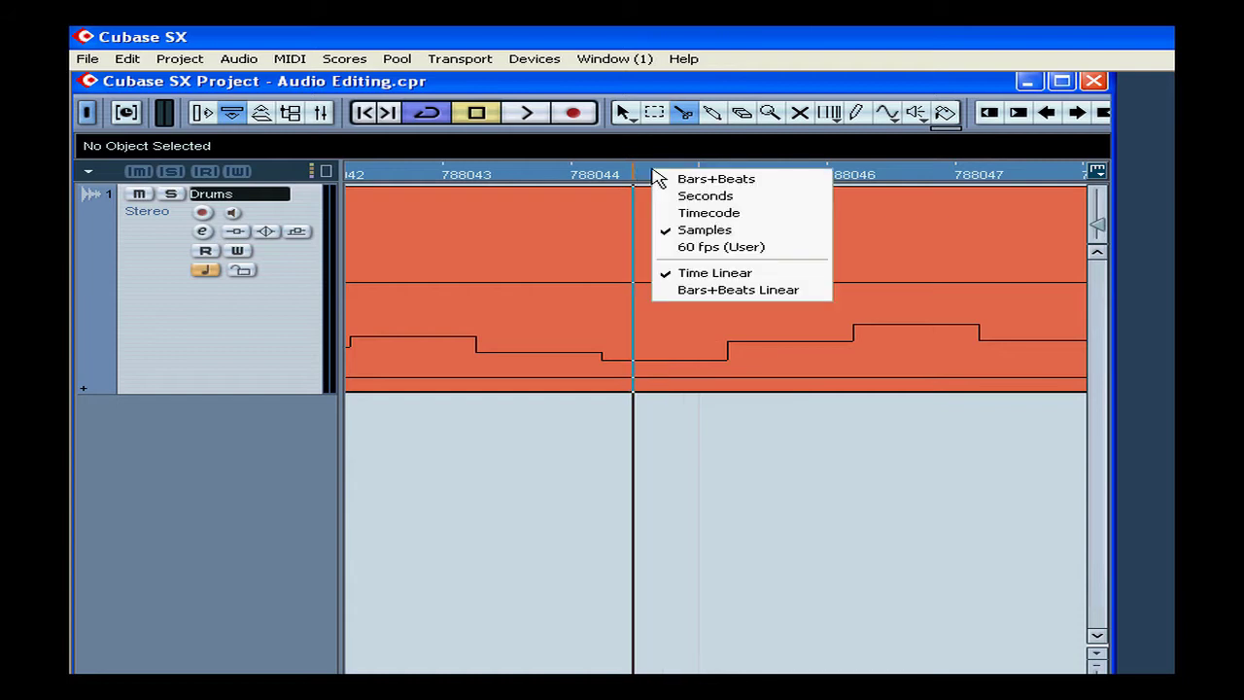
left_click(712, 185)
- Split the drum event right before the hit at 9.4.3.109 and again at the next phrase's first hit, at 10.4.2.67
left_click_drag(651, 178, 658, 122)
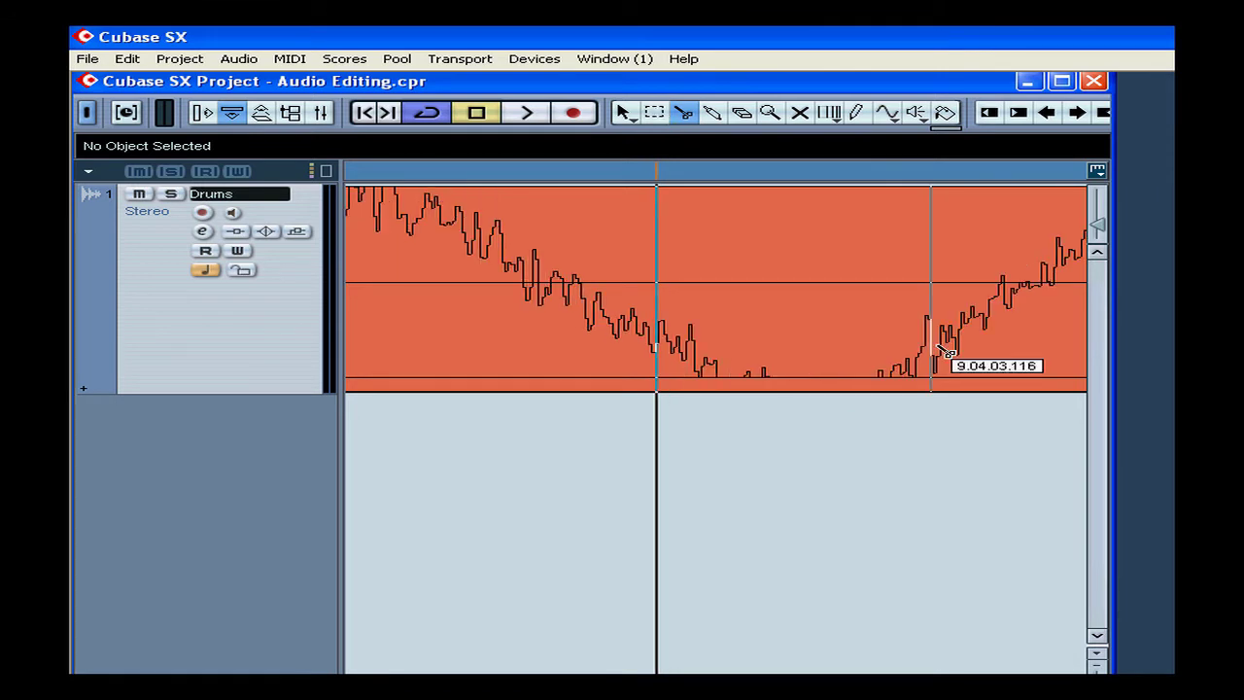
left_click_drag(1115, 377, 1167, 373)
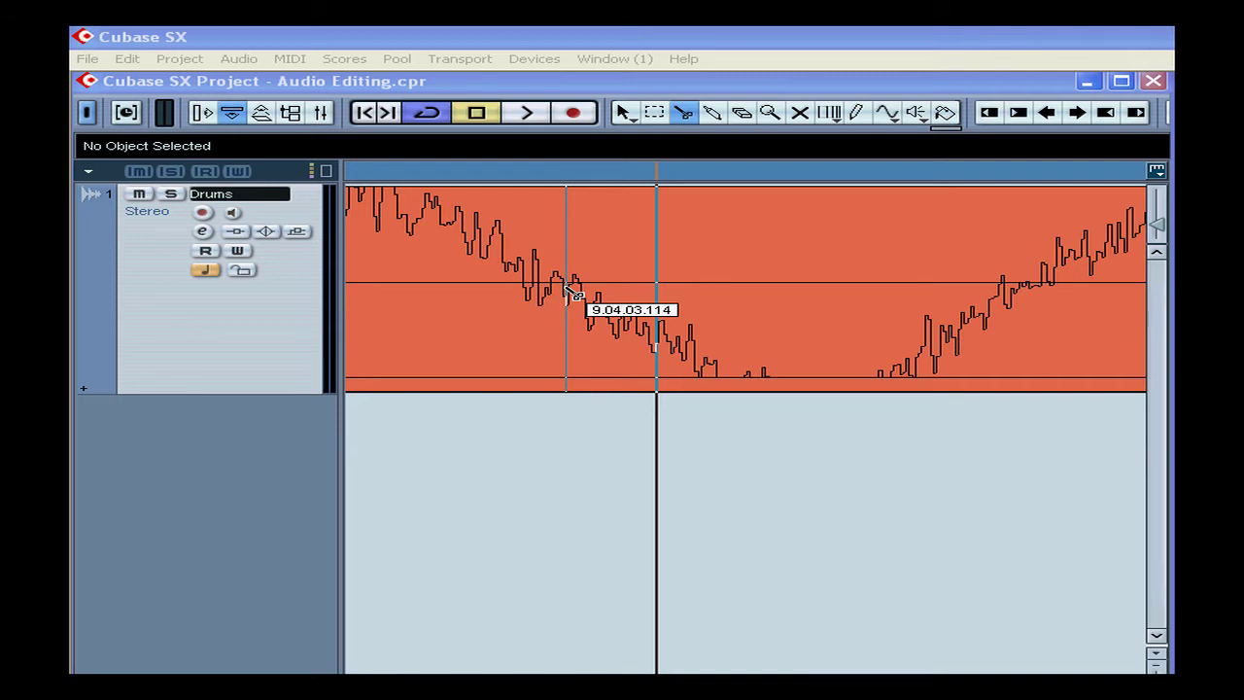
left_click(605, 173)
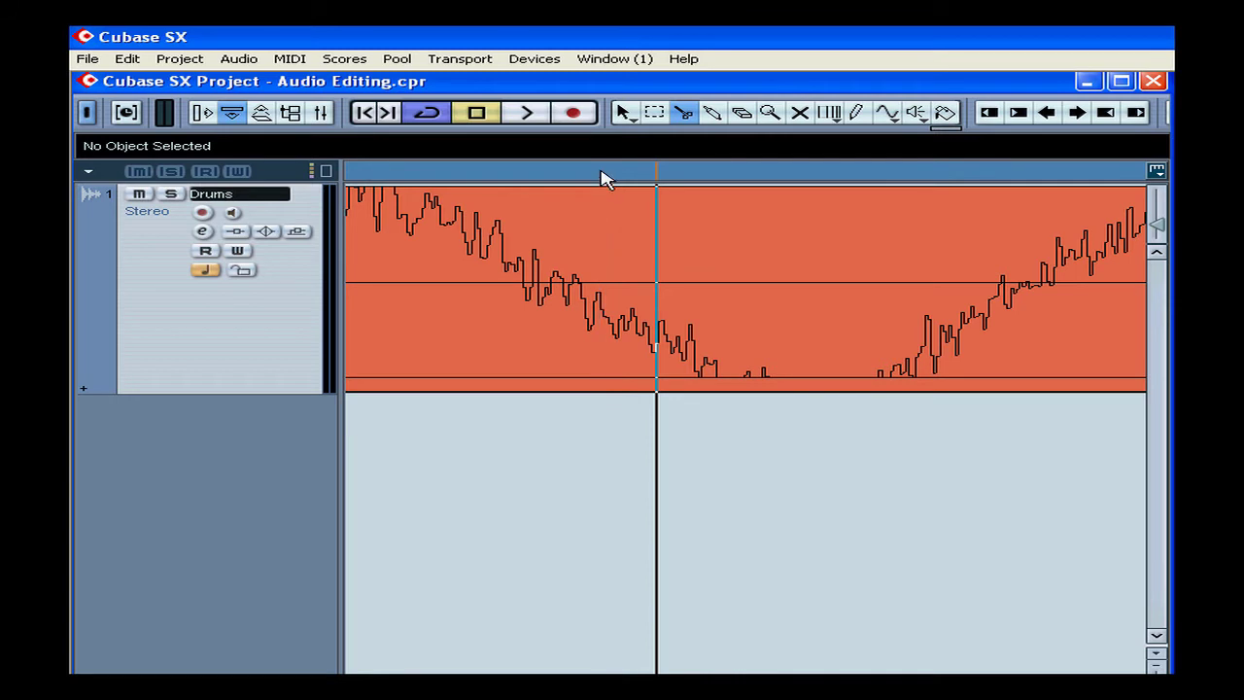
mouse_move(603, 178)
left_mouse_down()
mouse_move(613, 75)
mouse_move(615, 86)
left_mouse_up()
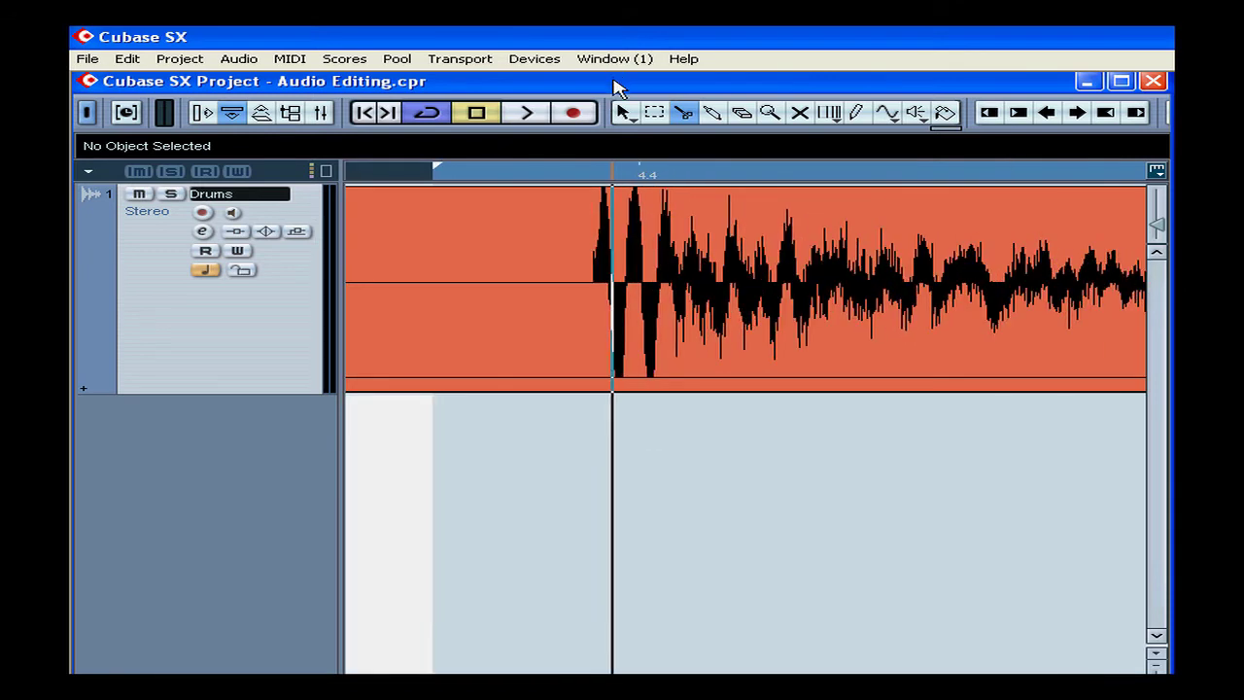
left_click(589, 227)
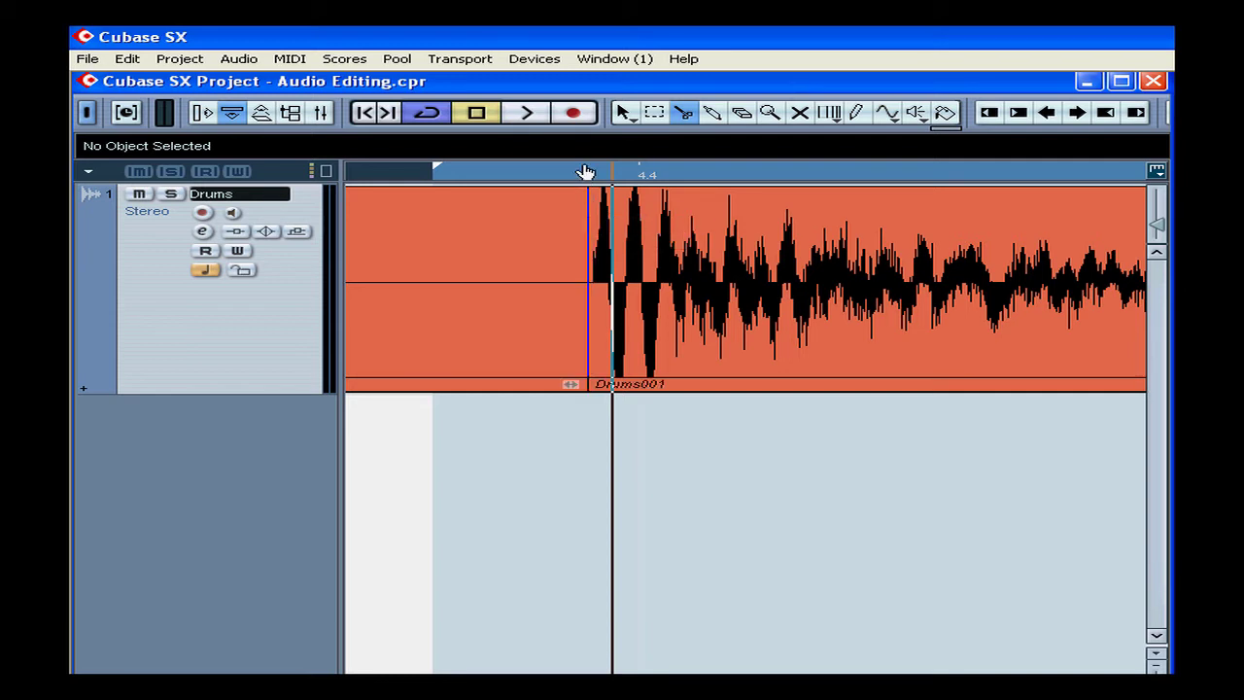
left_click_drag(581, 173, 580, 39)
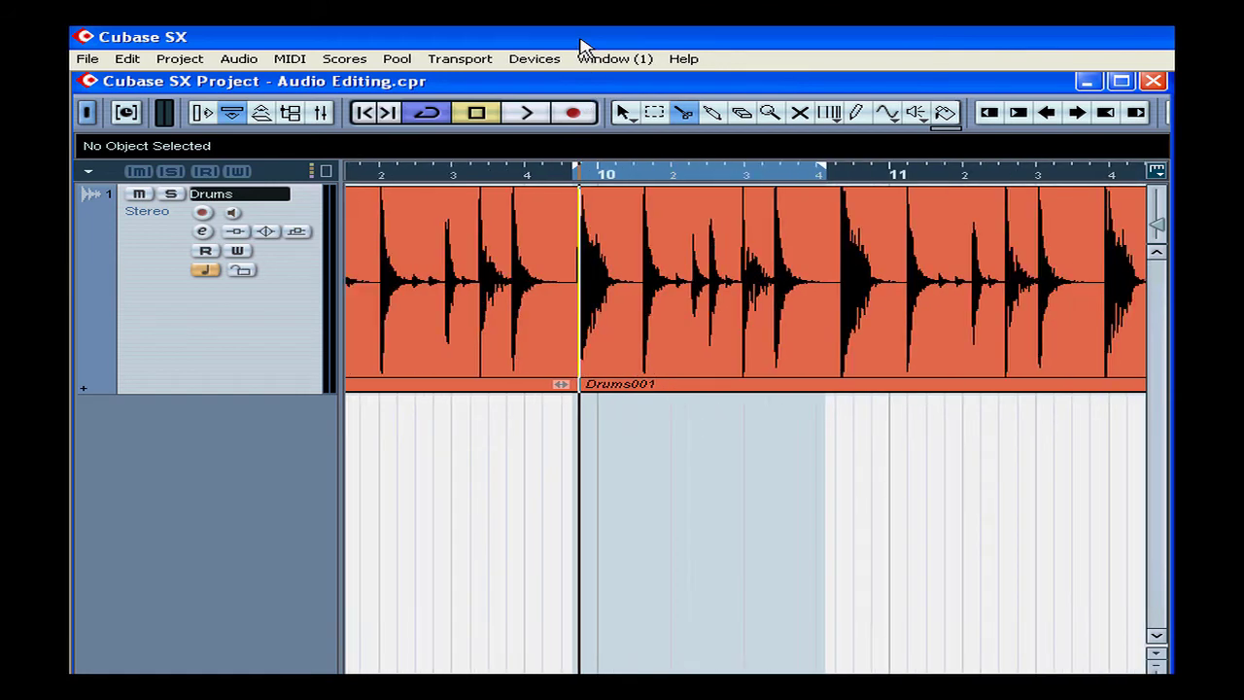
left_click(845, 267)
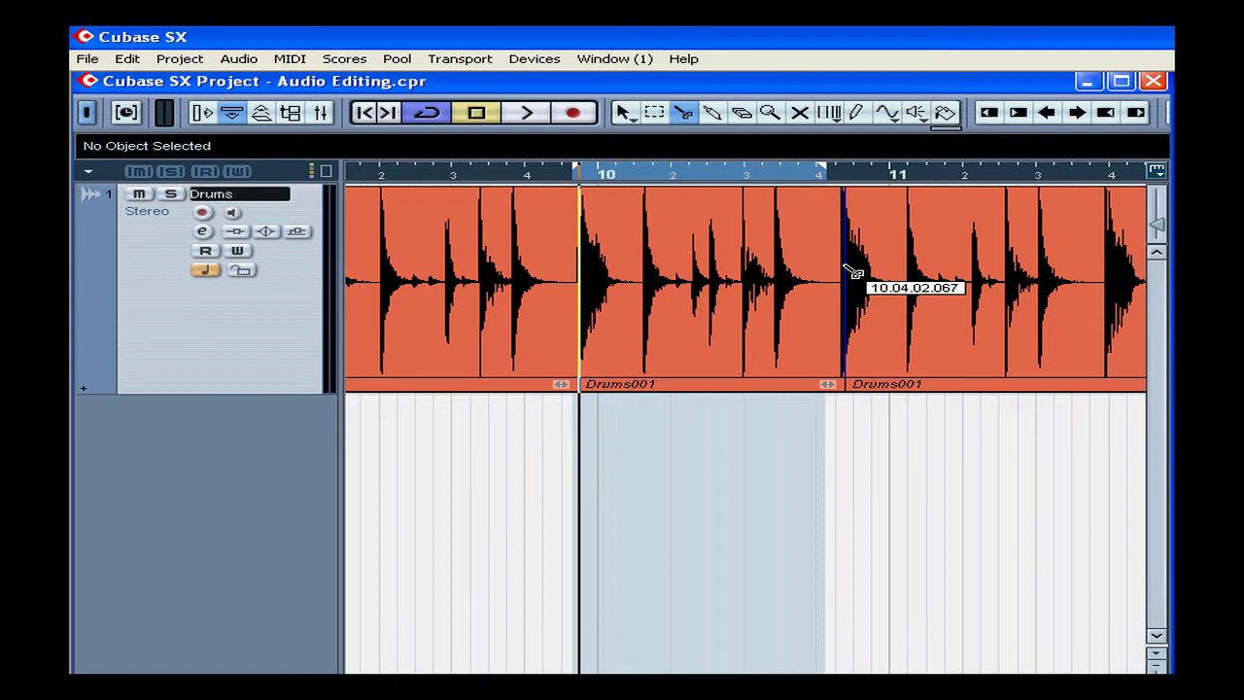
- Switch to the Object Selection tool and shorten the middle drum event so it ends at 10.4.1.96
left_click(627, 113)
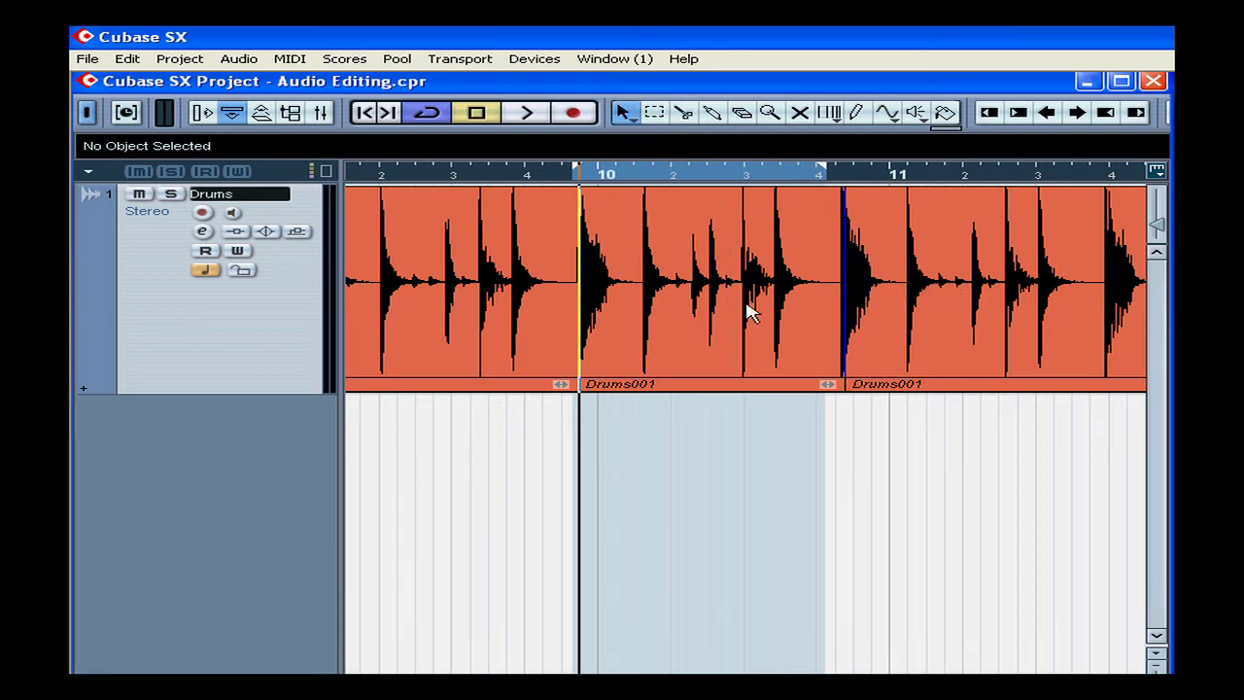
left_click(824, 384)
mouse_move(827, 385)
left_mouse_down()
mouse_move(777, 384)
mouse_move(852, 384)
mouse_move(828, 385)
left_mouse_up()
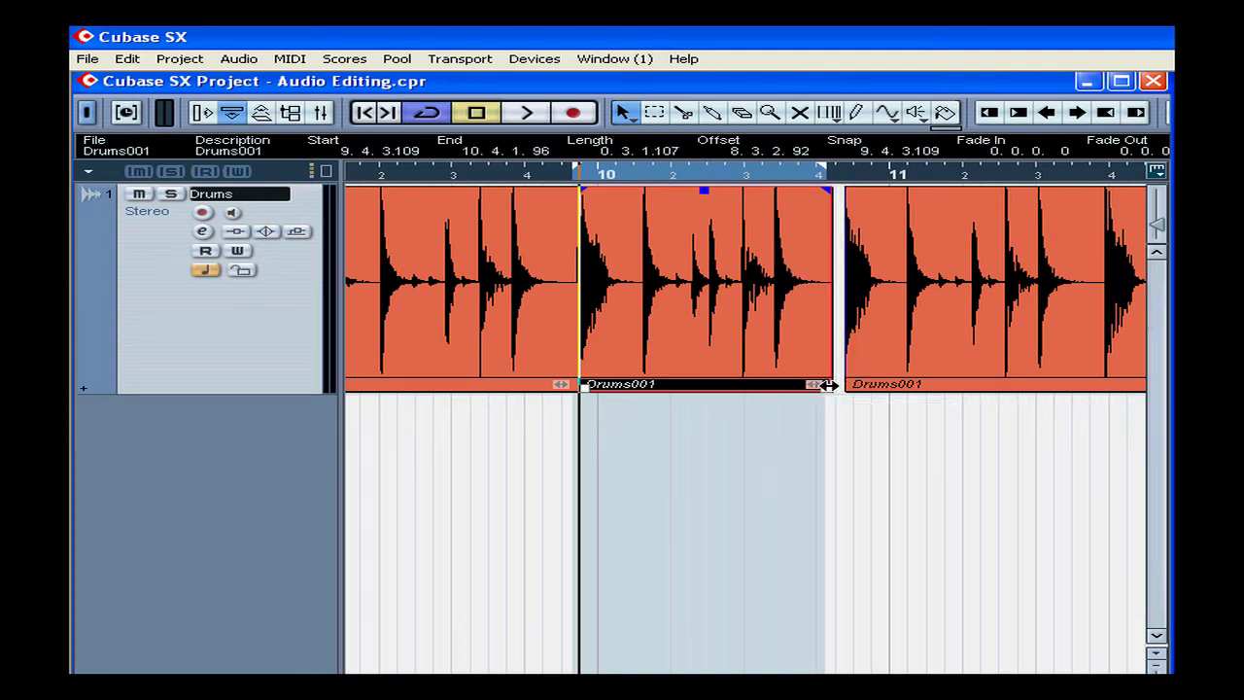
- Trim the first event's end back to beat 3 of bar 9 and the third event's start forward to 11.1.4.65
left_click(515, 355)
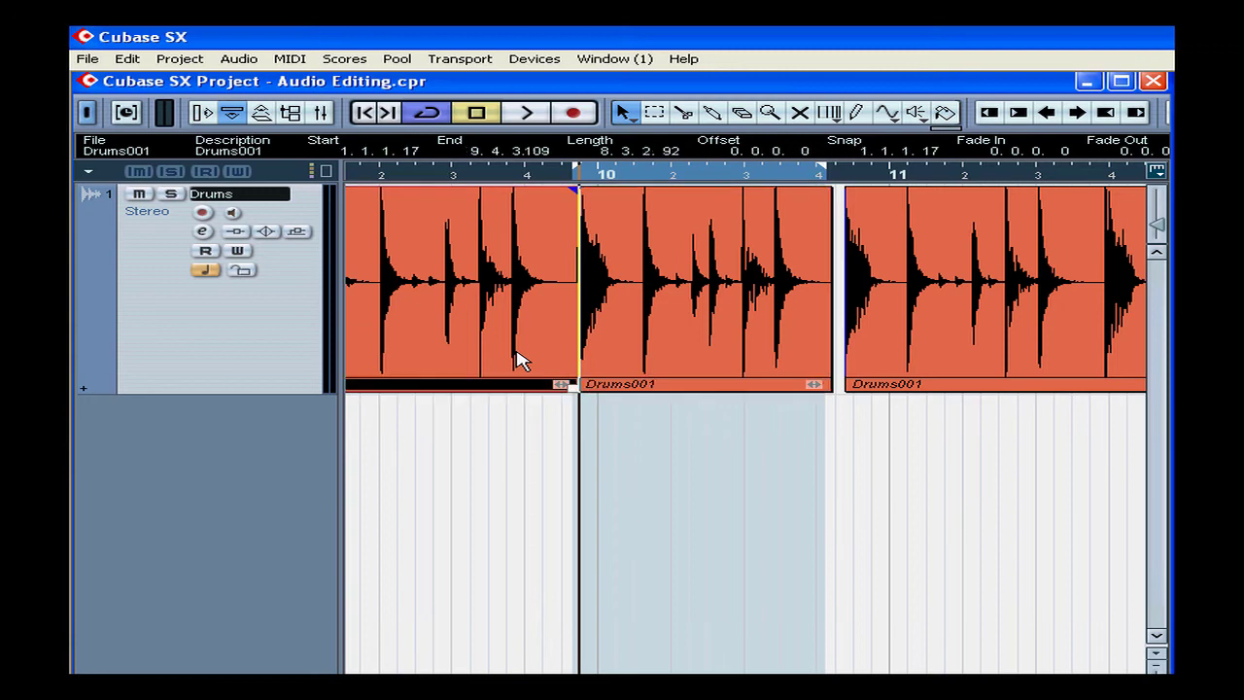
left_click_drag(570, 384, 454, 385)
left_click(973, 345)
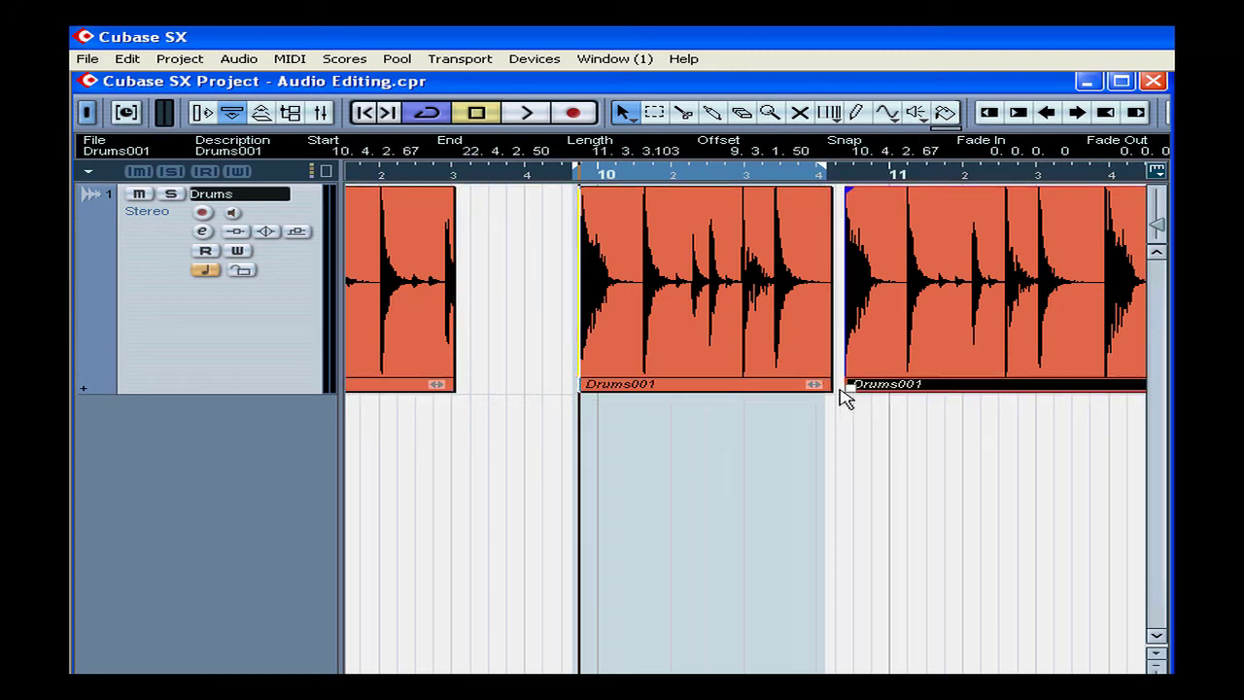
left_click_drag(845, 387, 952, 387)
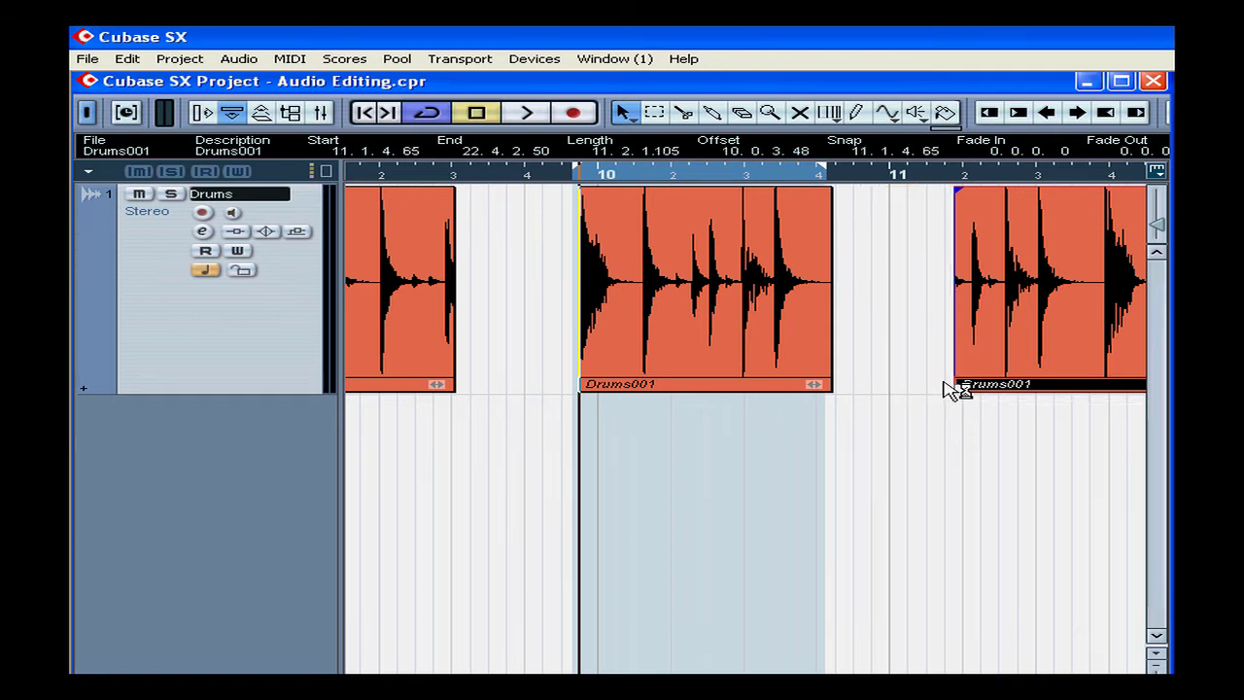
- Add a fade-in of 0.0.0.18 and a fade-out of about 0.294 seconds to the middle drum event
left_click(777, 331)
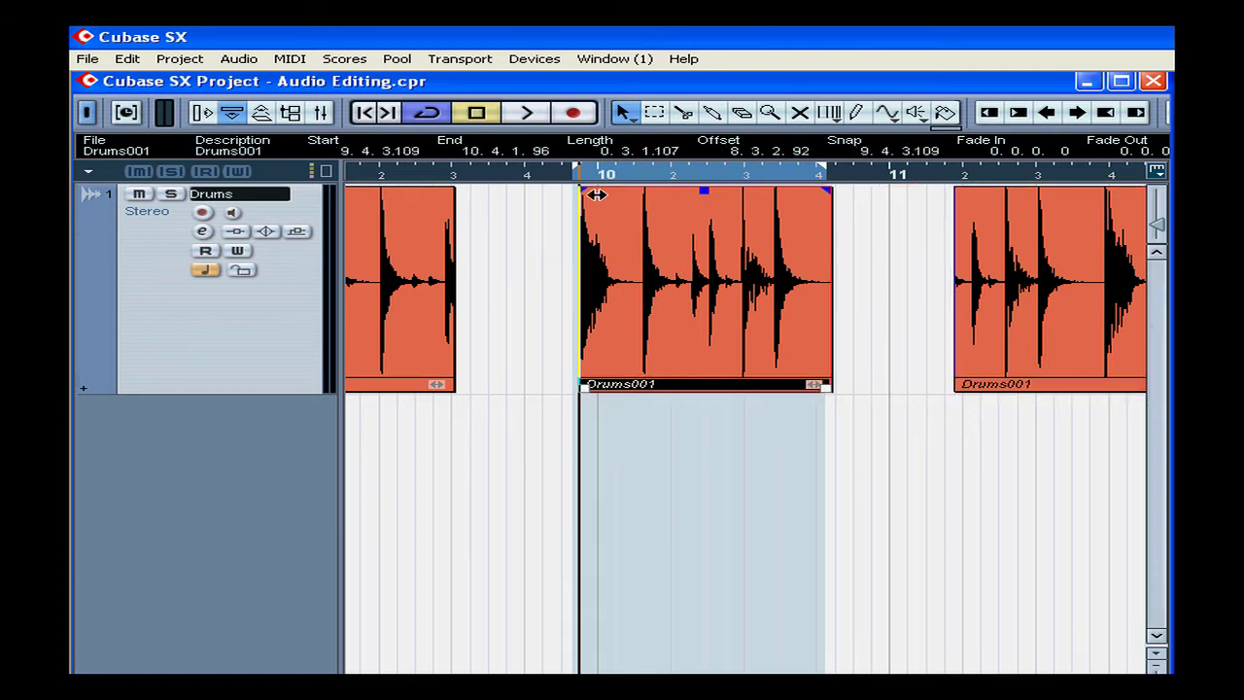
mouse_move(583, 189)
left_mouse_down()
mouse_move(607, 190)
mouse_move(585, 190)
left_mouse_up()
left_click_drag(823, 193, 784, 191)
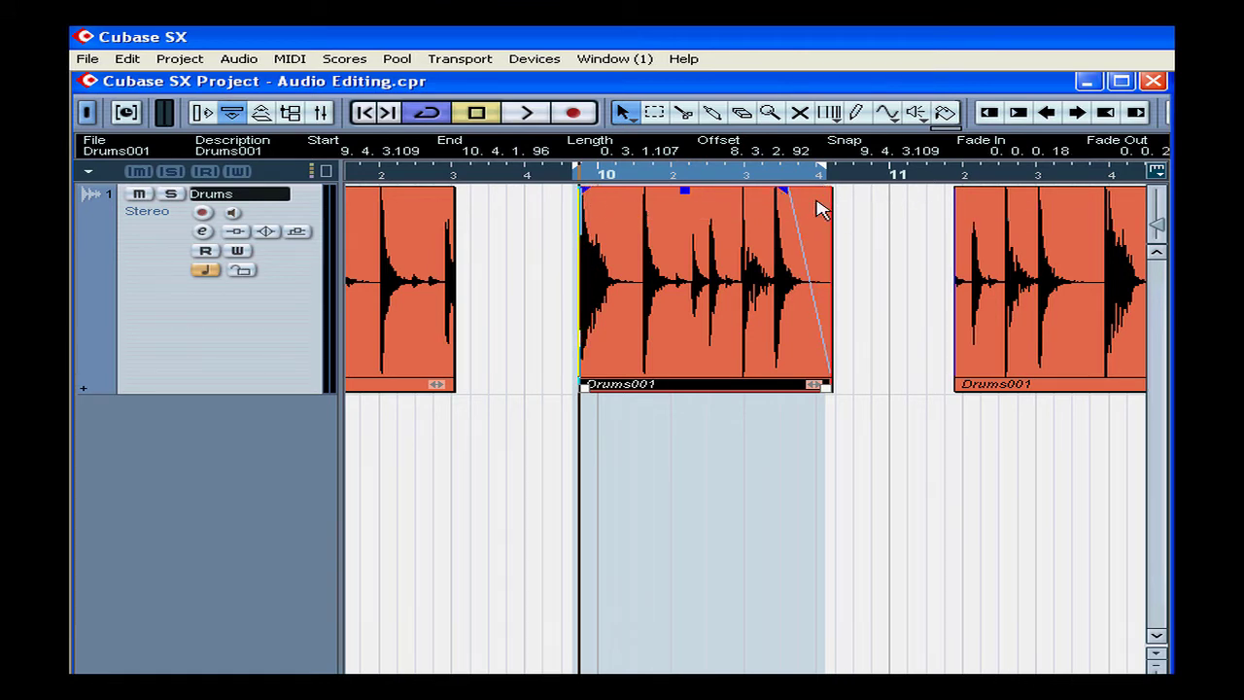
- Give the middle event's fade-out a convex curve reshaped with a dip and a rise, and extend the event's end to 10.4.2.3
double_click(821, 210)
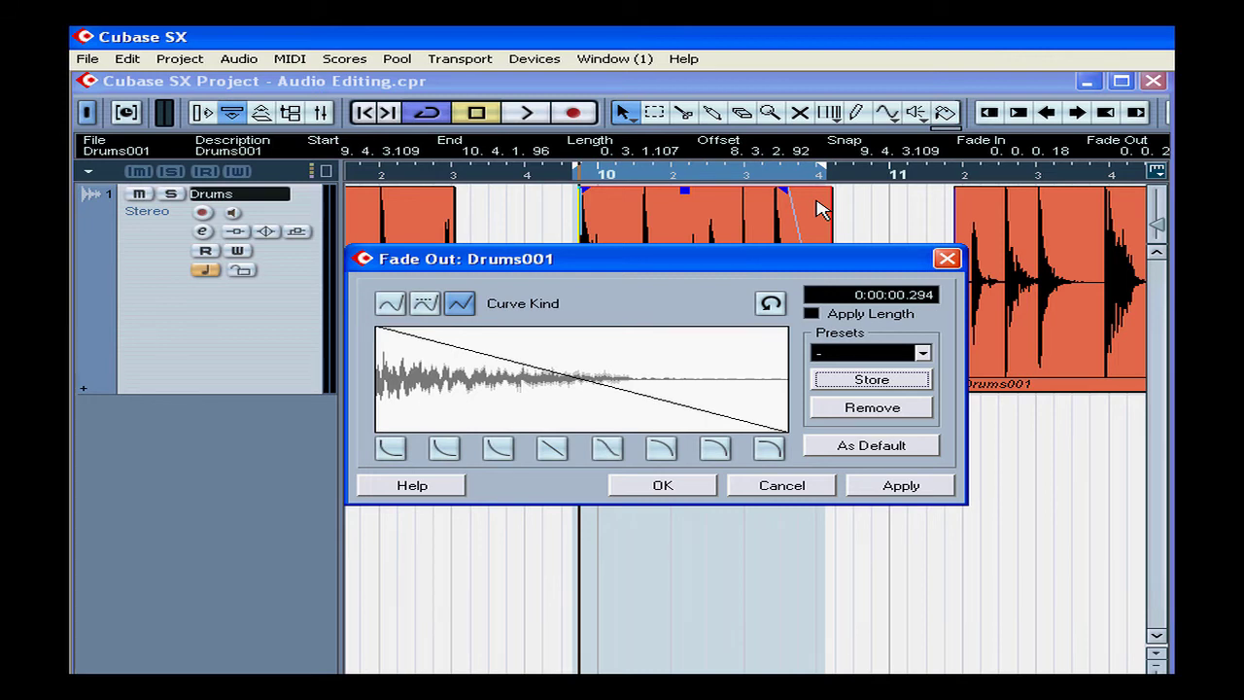
left_click(663, 447)
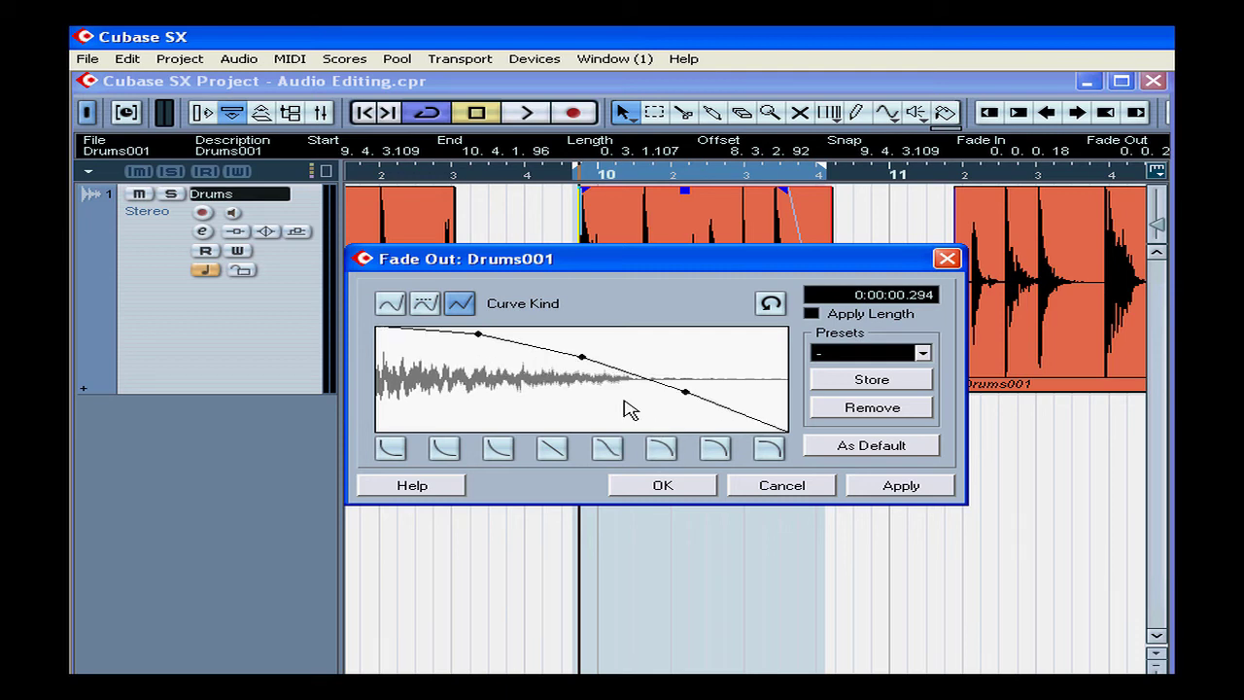
left_click_drag(583, 359, 696, 361)
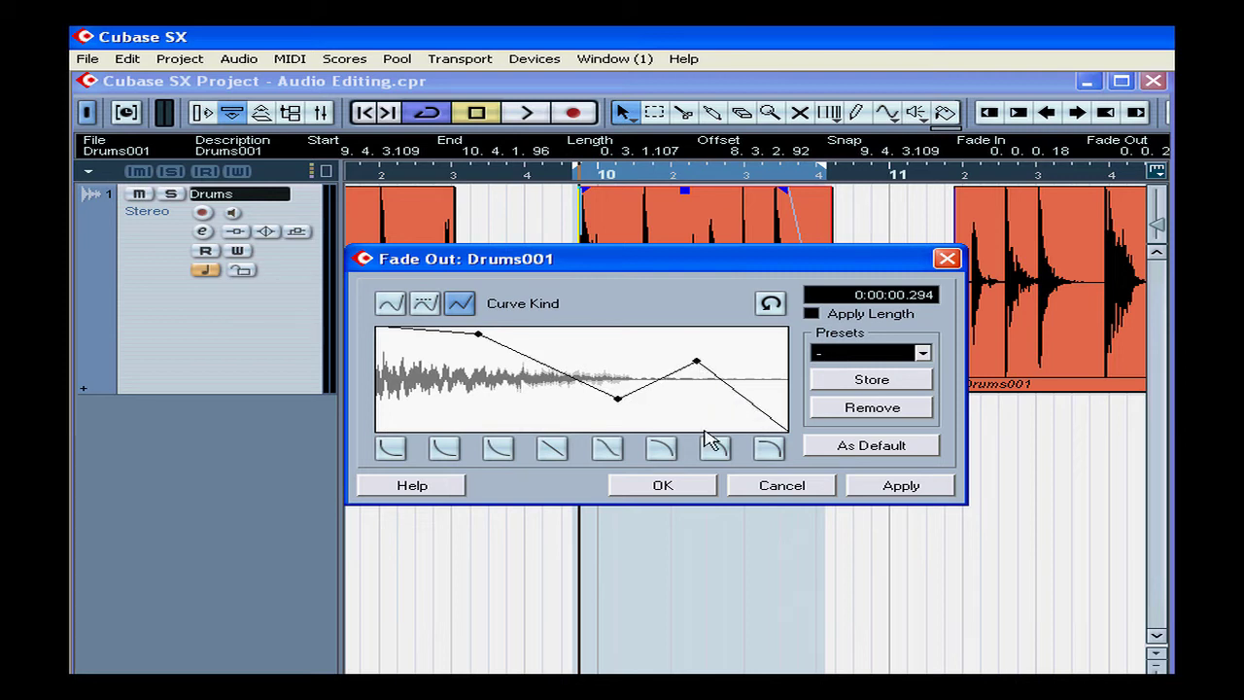
left_click(674, 488)
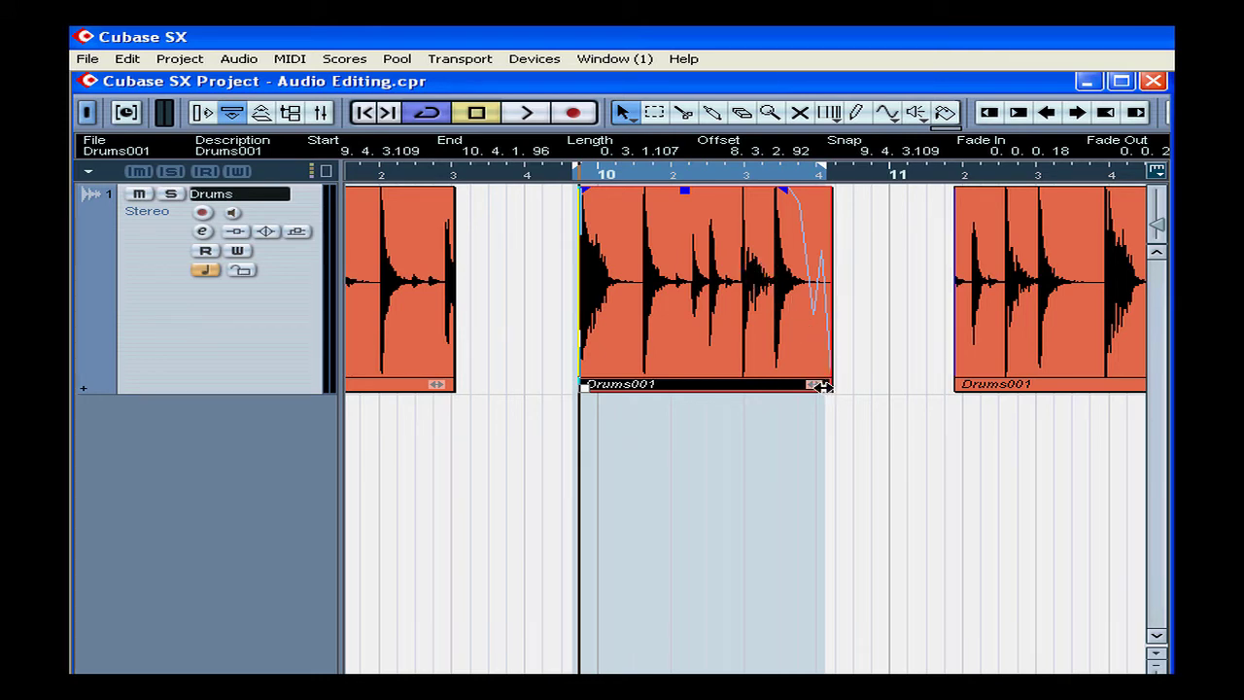
mouse_move(824, 386)
left_mouse_down()
mouse_move(858, 386)
mouse_move(815, 386)
mouse_move(830, 386)
left_mouse_up()
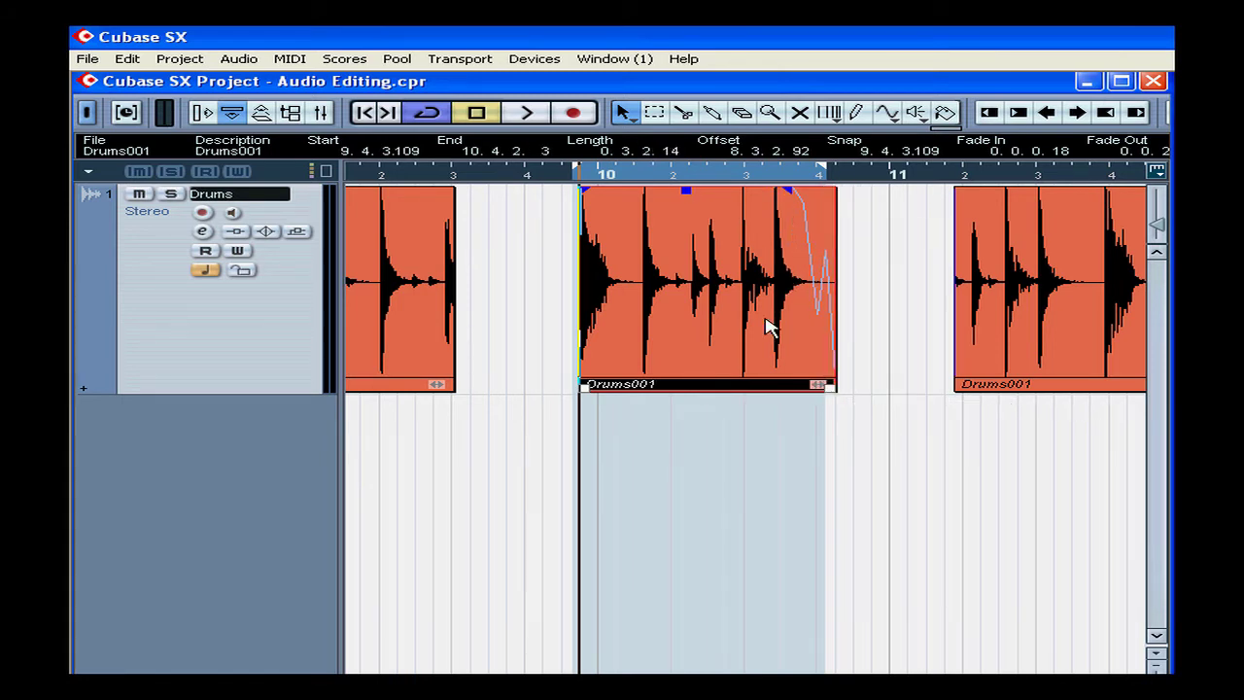
- Lower the middle drum event's volume to -0.62 dB and widen the project window to check the value in the info line
mouse_move(688, 191)
left_mouse_down()
mouse_move(685, 246)
mouse_move(684, 199)
left_mouse_up()
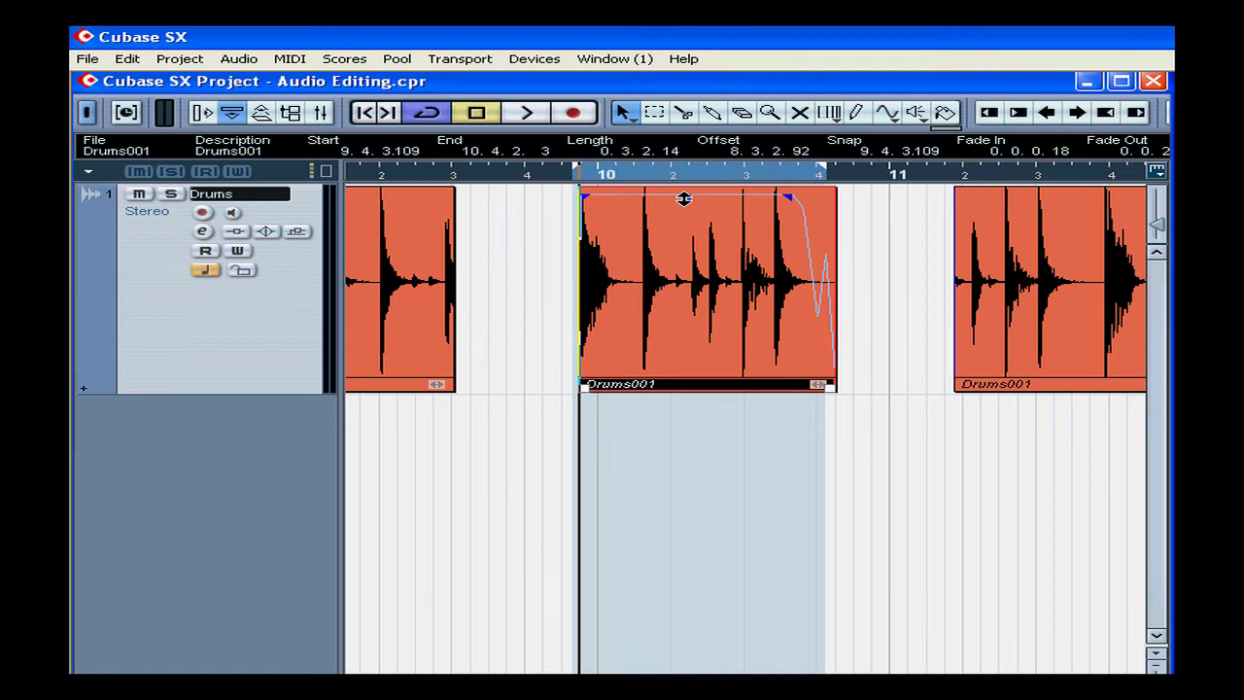
mouse_move(684, 198)
left_mouse_down()
mouse_move(686, 224)
mouse_move(687, 206)
left_mouse_up()
left_click_drag(776, 86, 472, 103)
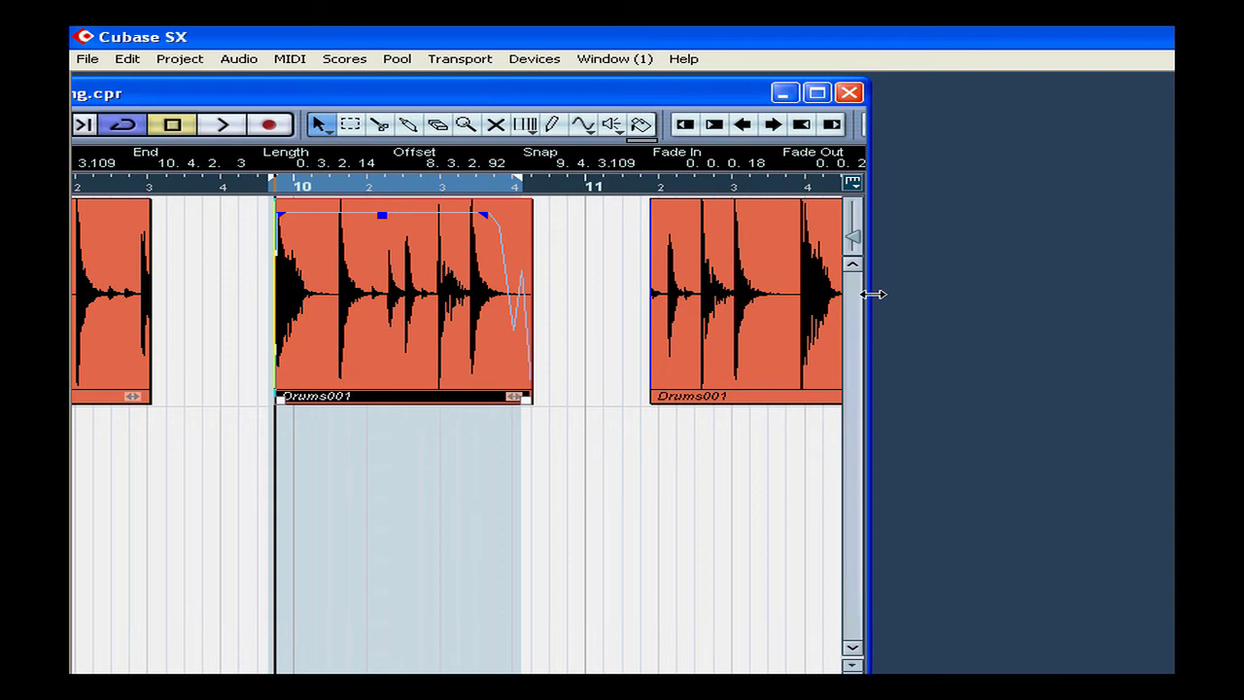
left_click_drag(873, 293, 1163, 304)
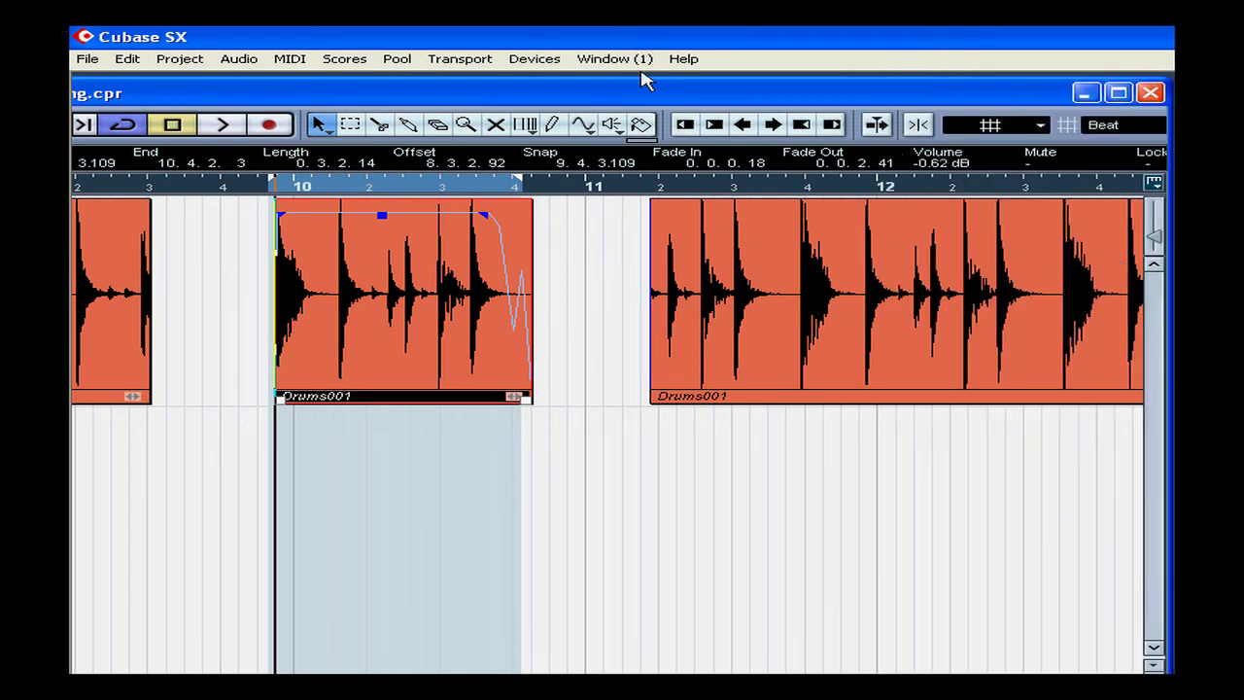
left_click_drag(340, 92, 640, 97)
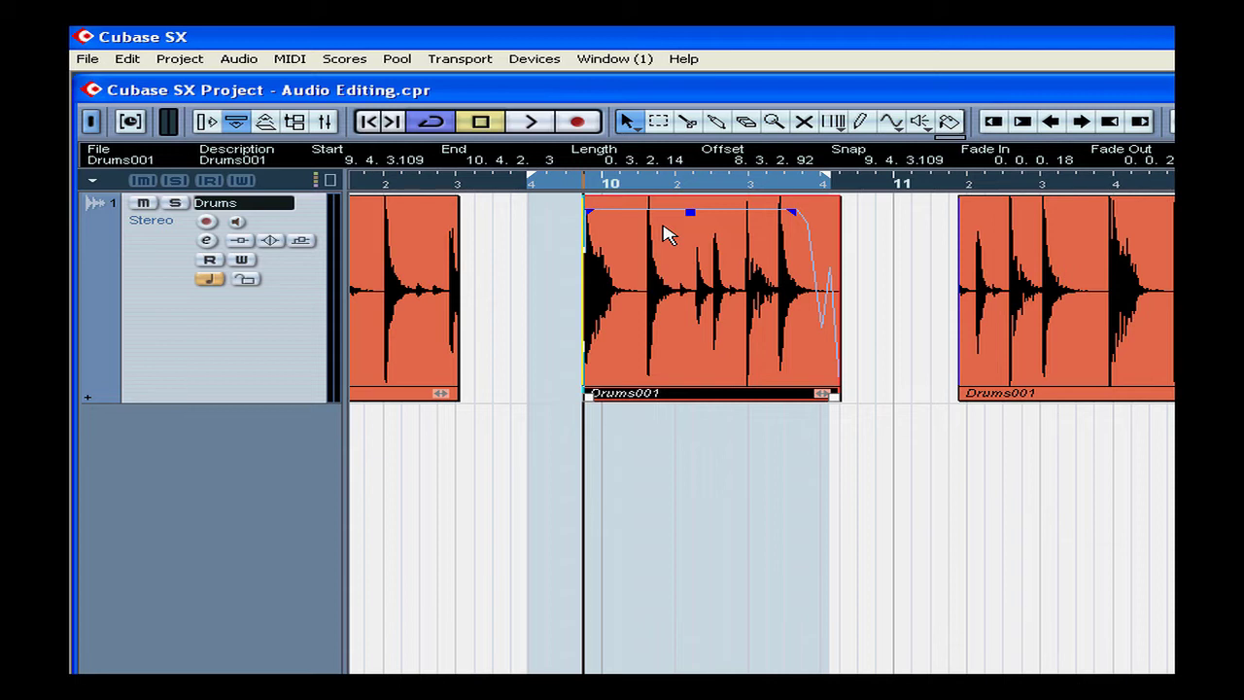
- Select the middle drum event, play it with Loop Selection so the locators enclose it, and stop playback
left_click(535, 276)
left_click(642, 278)
left_click(479, 64)
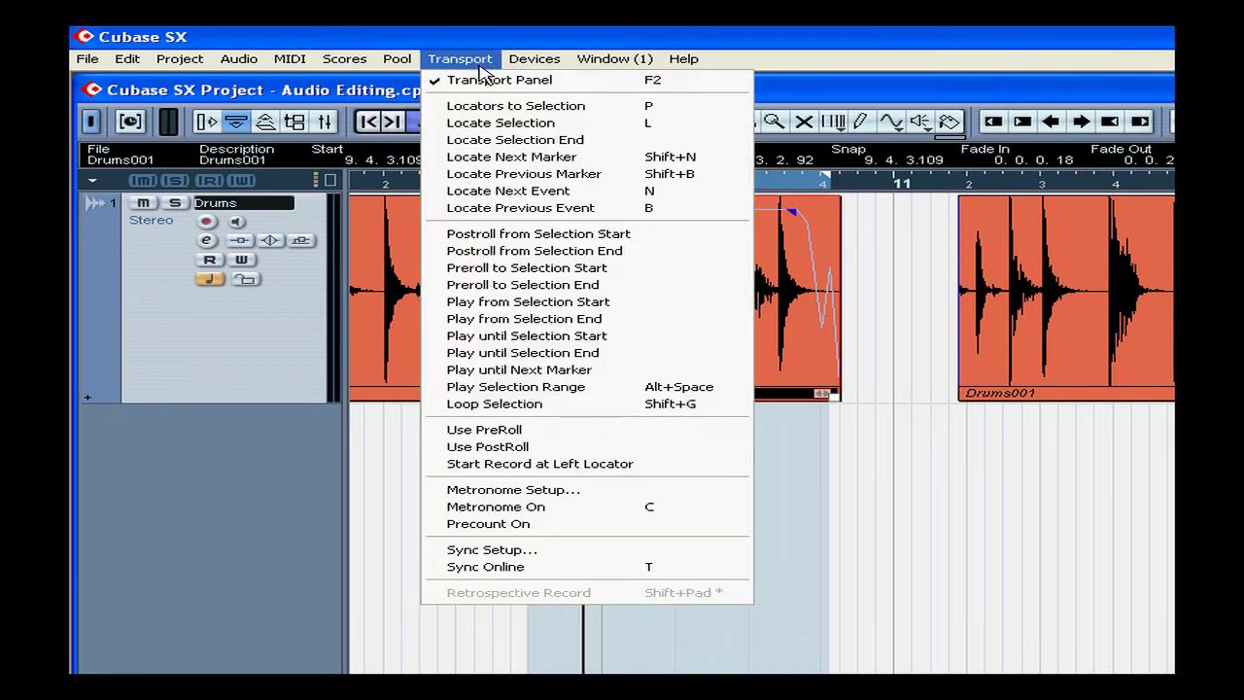
left_click(595, 406)
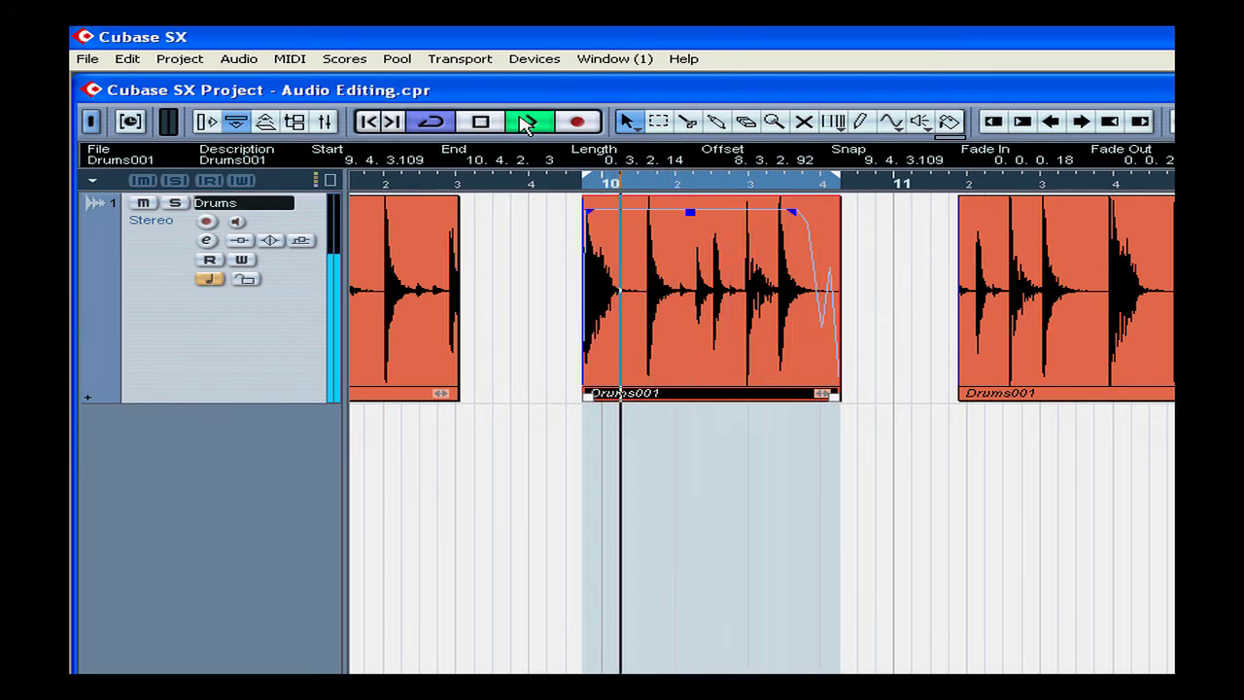
left_click(480, 122)
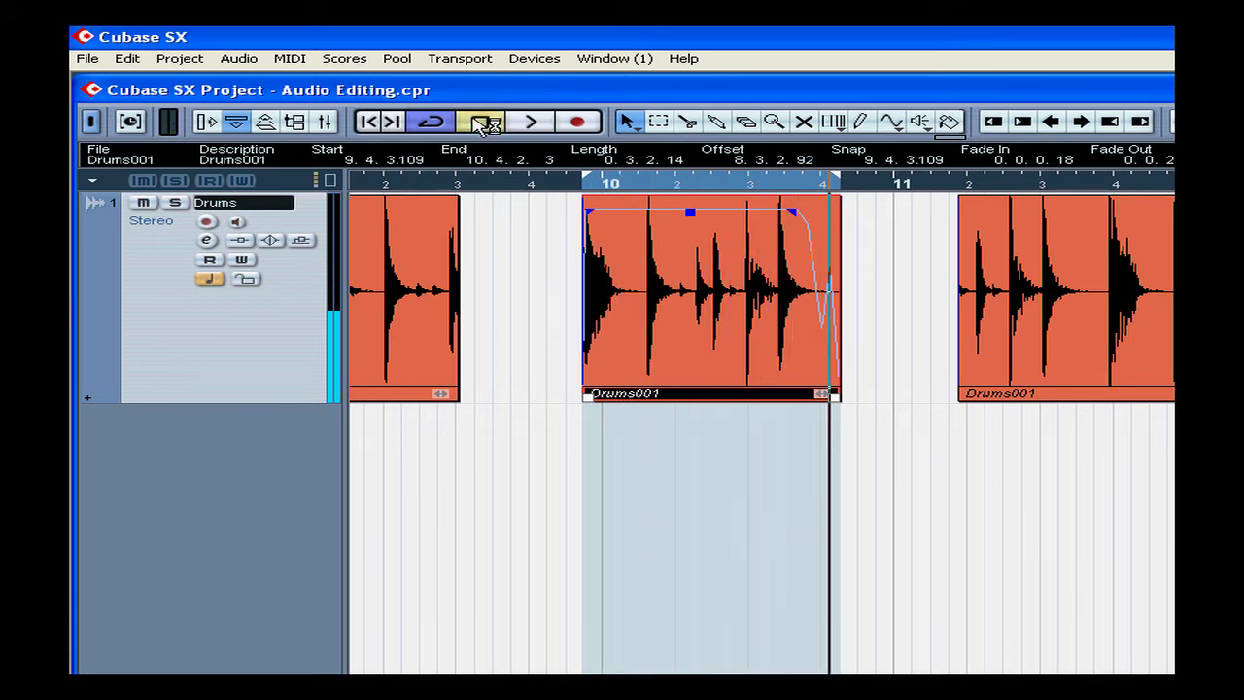
- Trim the third drum event's start forward to 16.2.1.36 to leave empty space after the middle event
left_click_drag(568, 185, 558, 122)
left_click(726, 283)
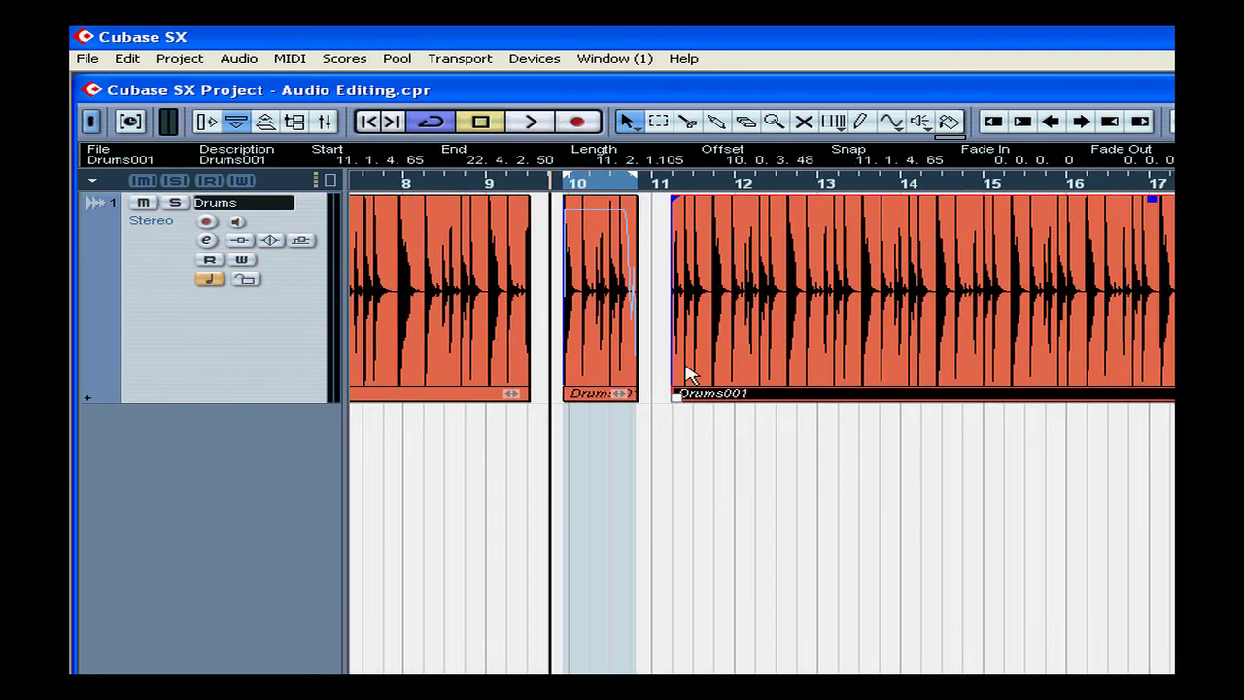
left_click_drag(683, 394, 1091, 444)
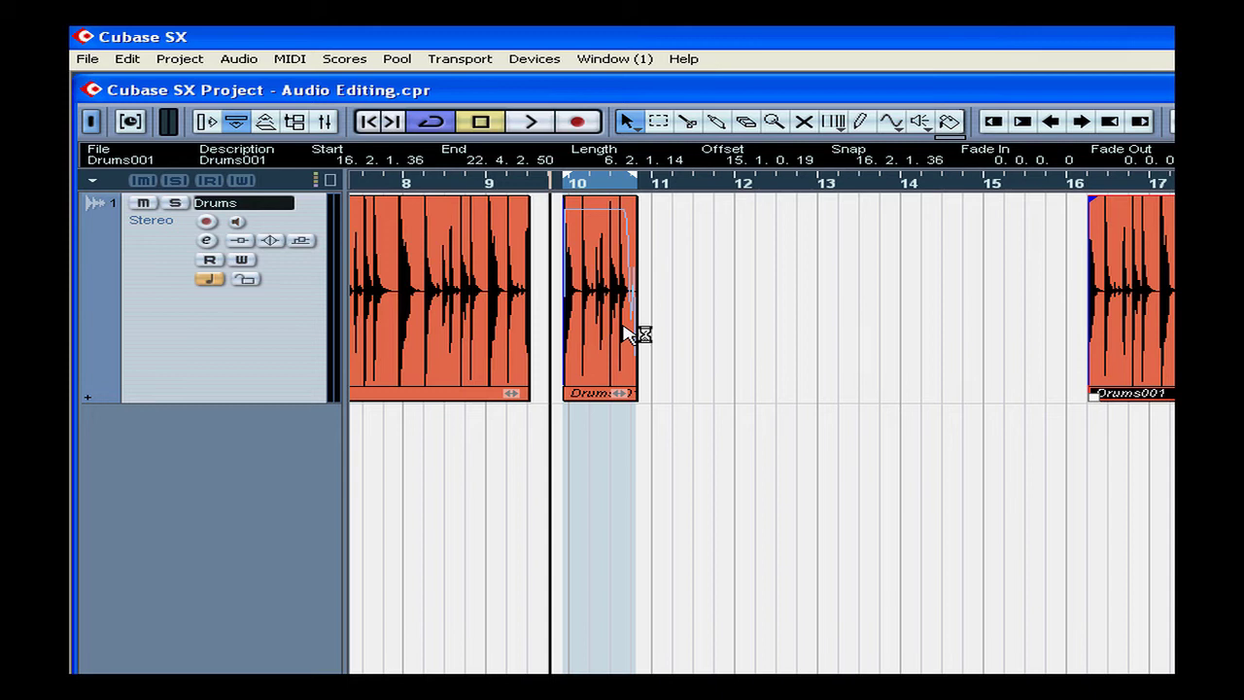
- Duplicate the middle drum event so a copy follows directly after it
left_click(612, 284)
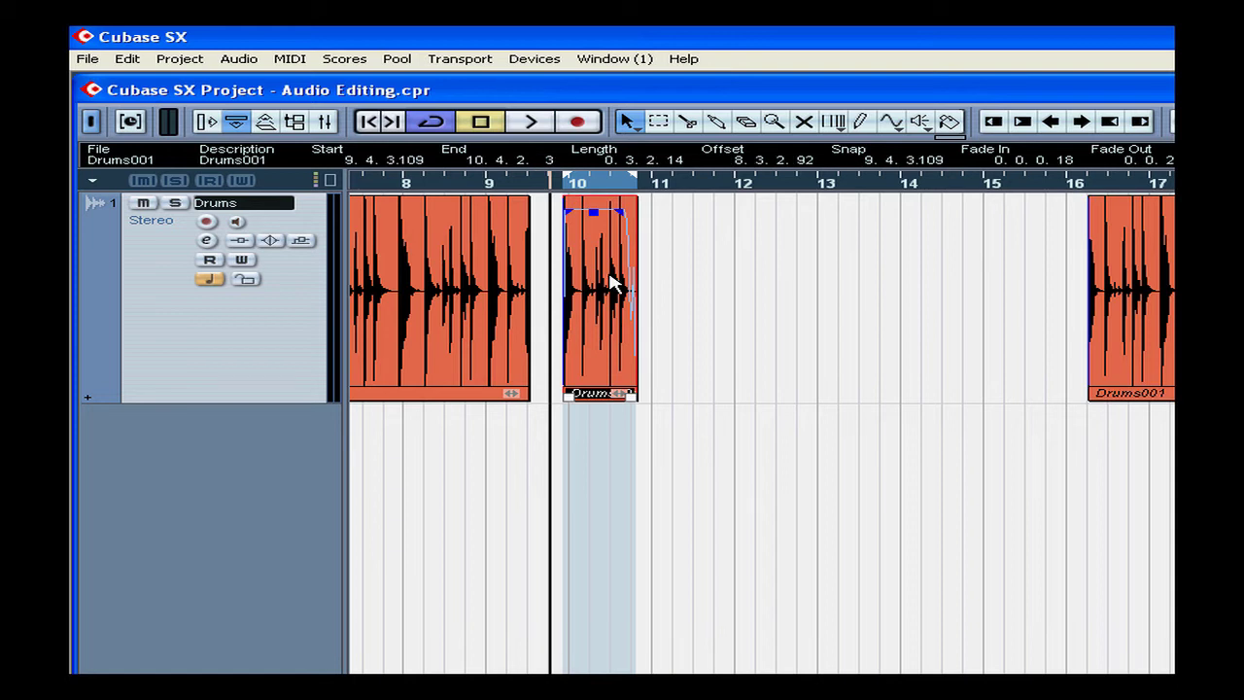
left_click(128, 59)
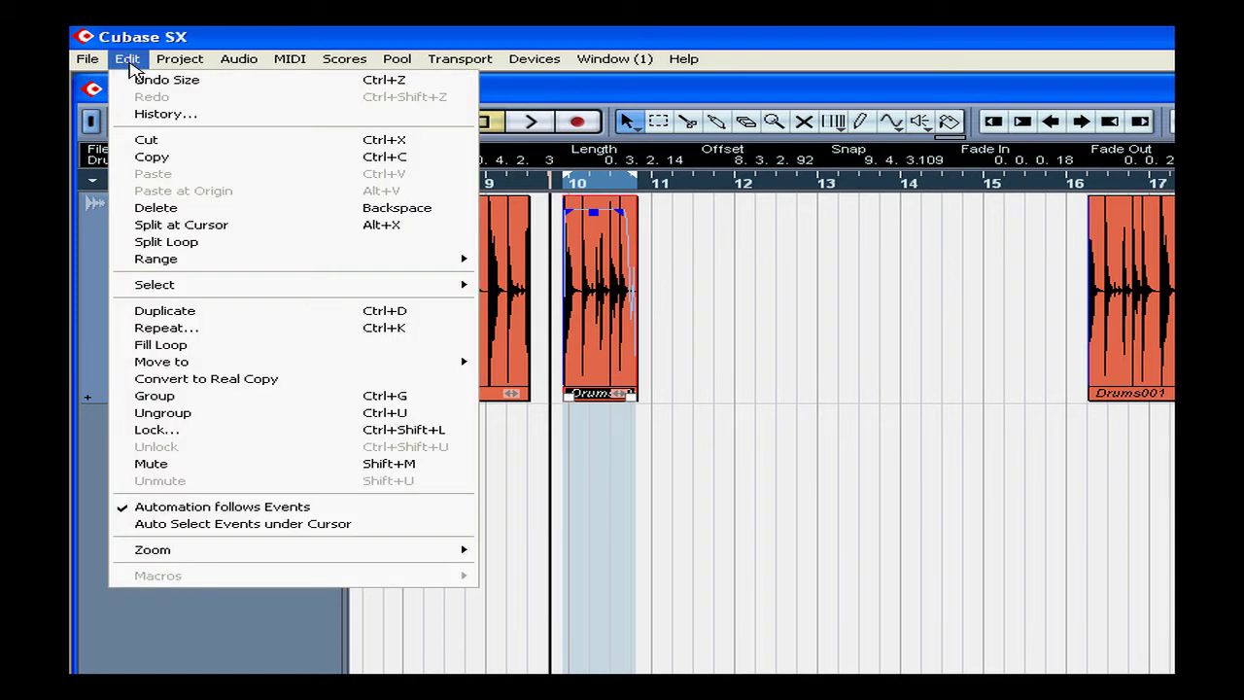
left_click(288, 312)
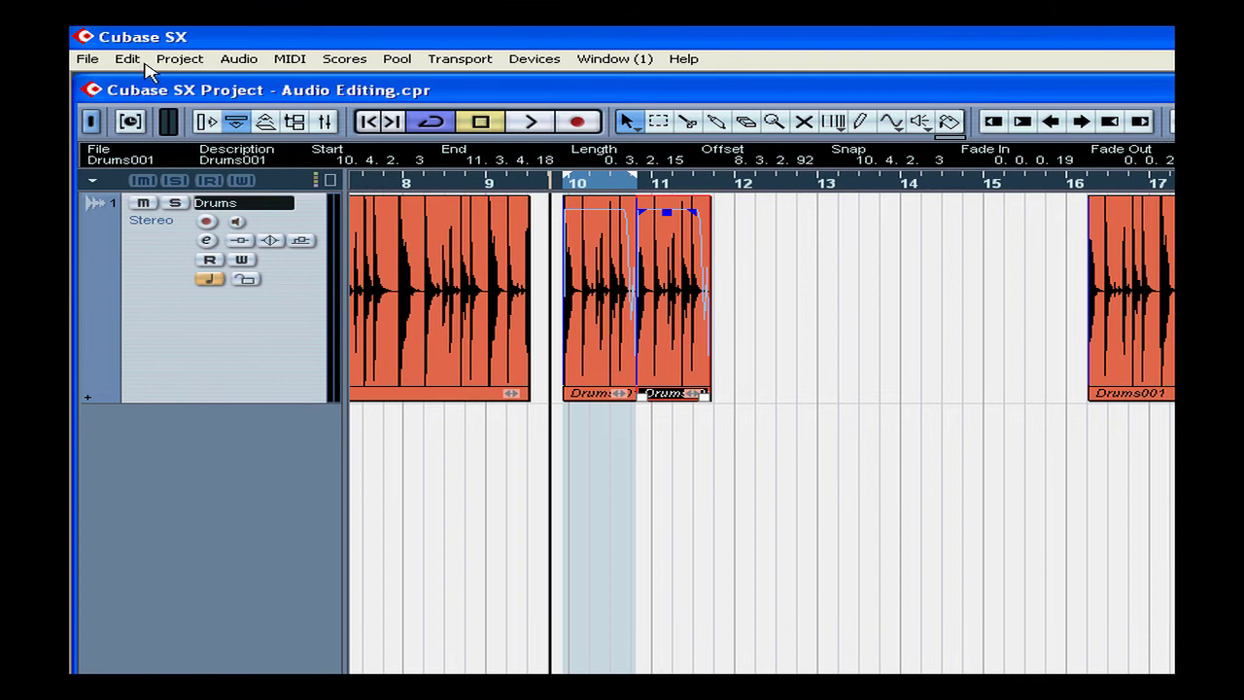
- Repeat the duplicated drum event with a count of 2, without shared copies
left_click(131, 61)
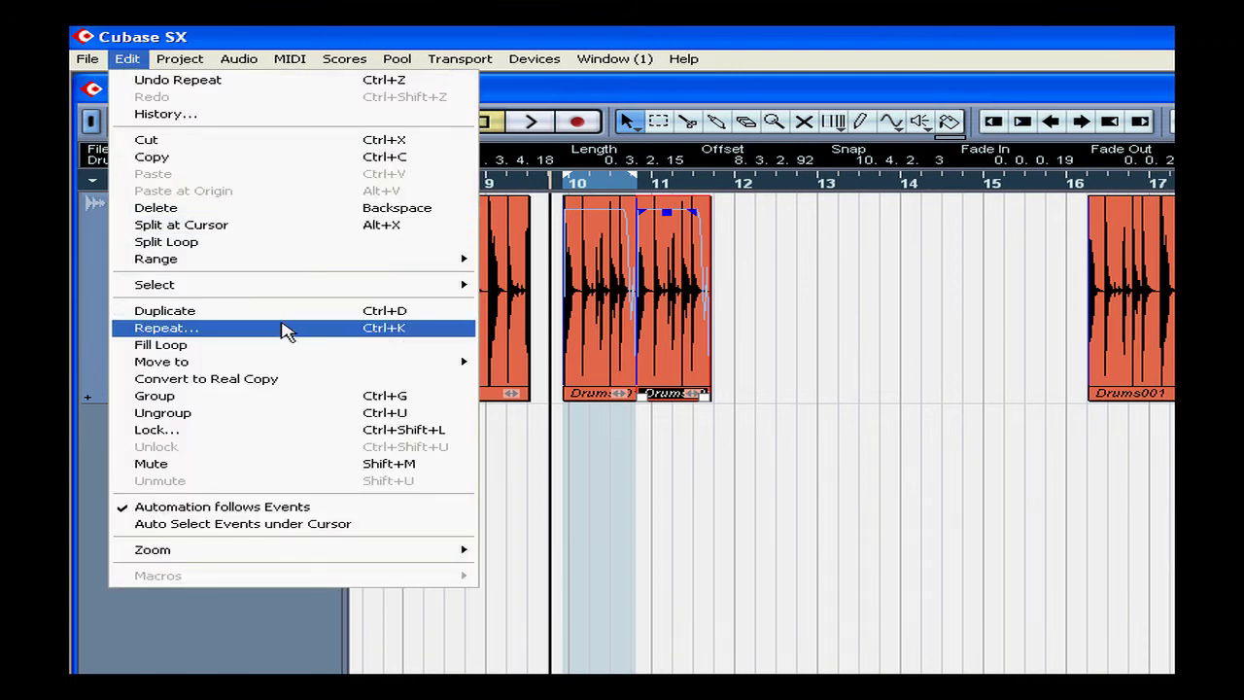
left_click(288, 331)
type("2")
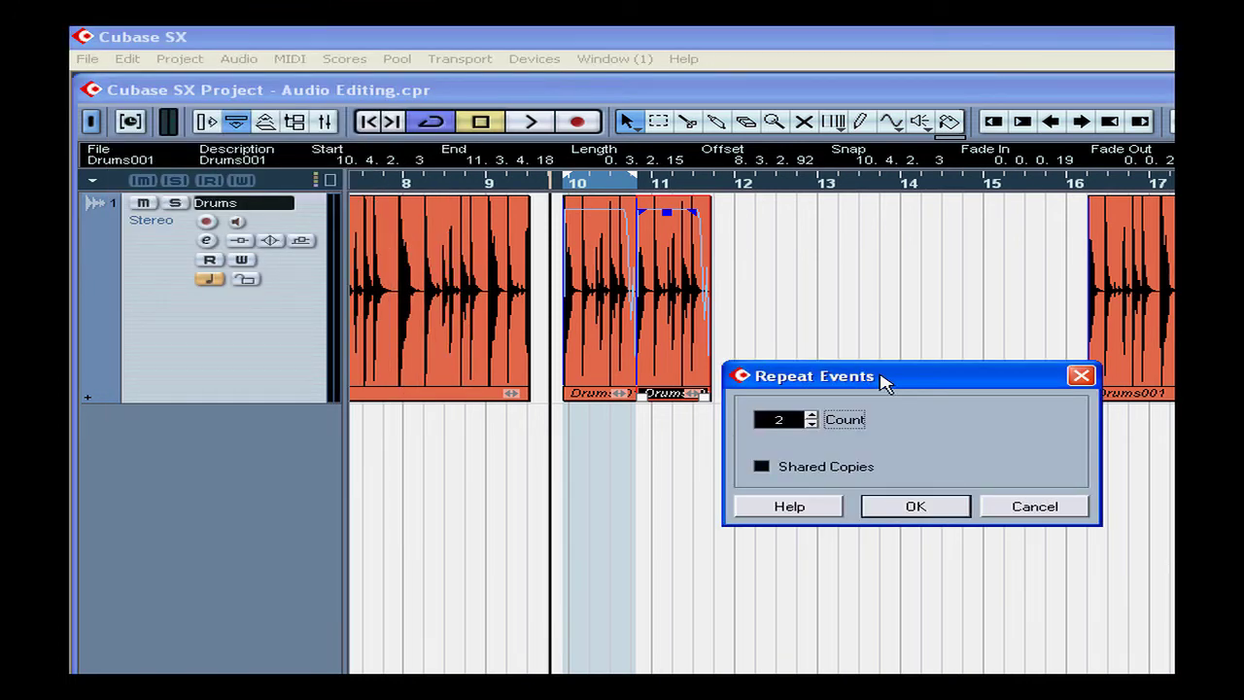
left_click_drag(884, 379, 670, 440)
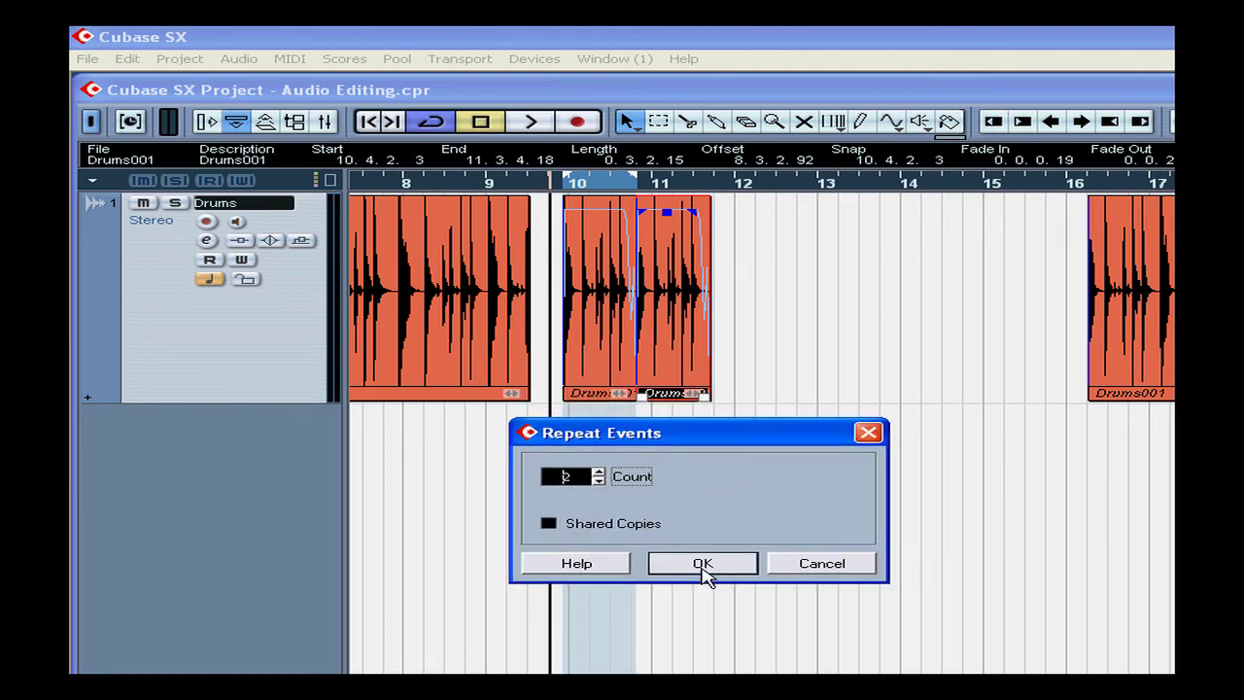
left_click(704, 572)
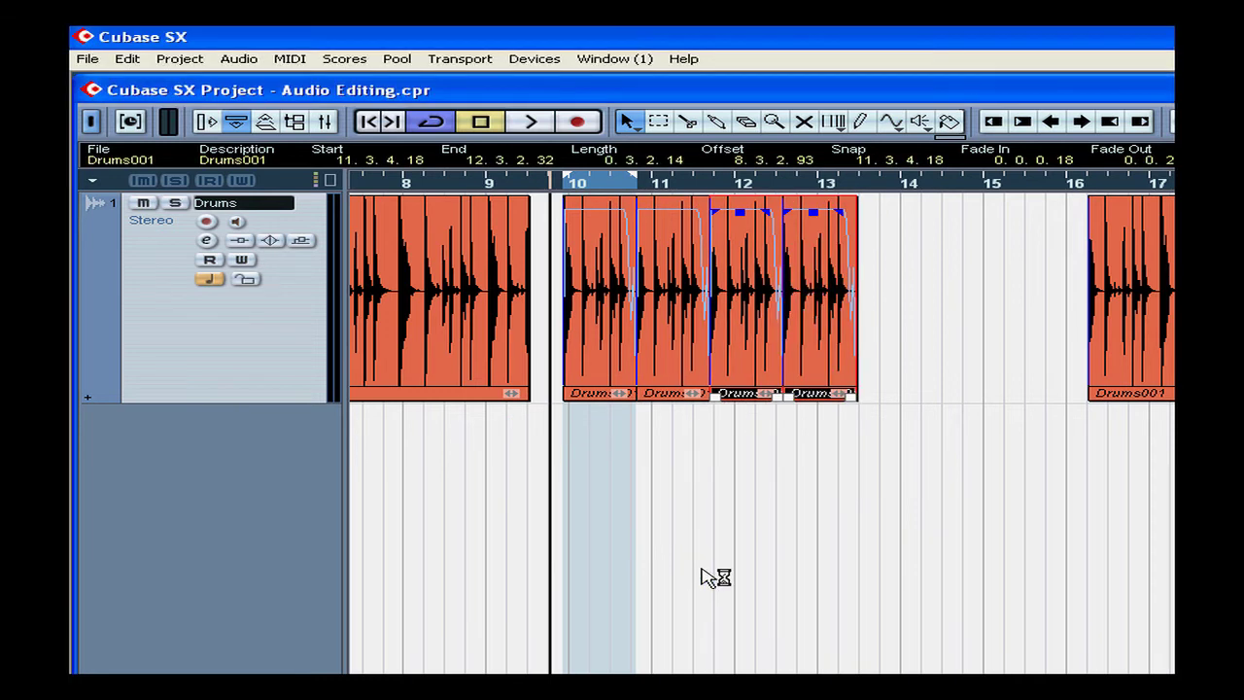
- Delete the three copies that follow the middle drum event
left_click_drag(893, 449, 668, 286)
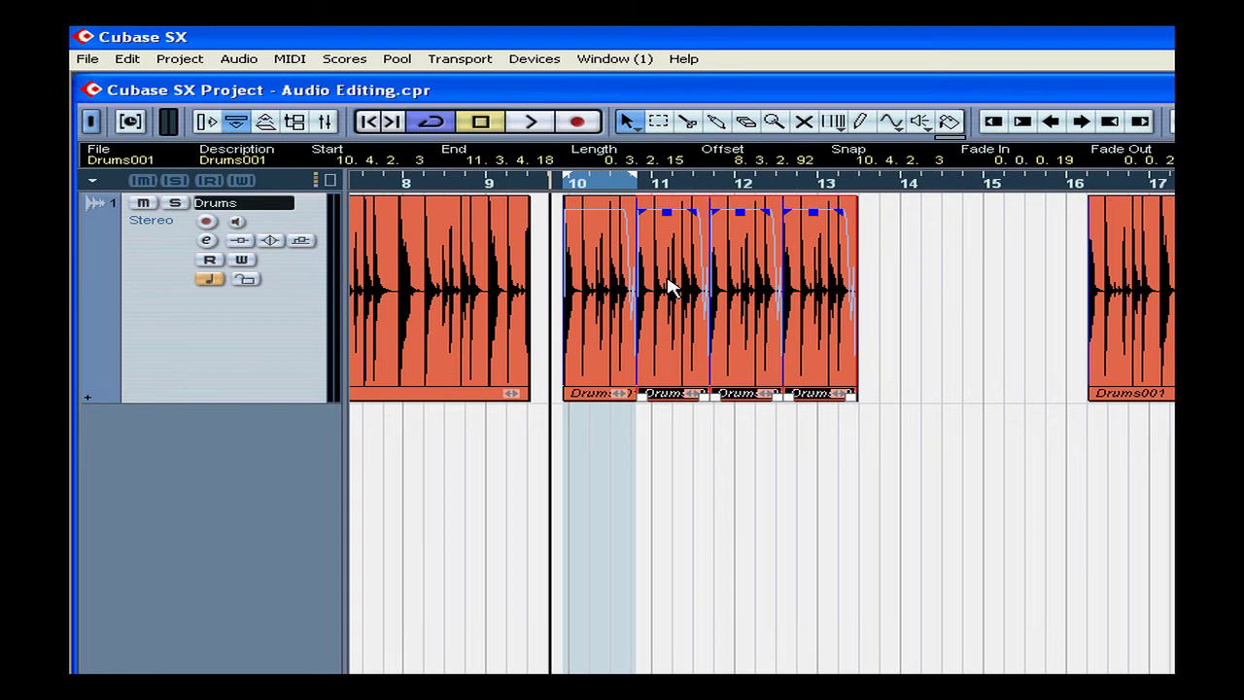
key("Delete")
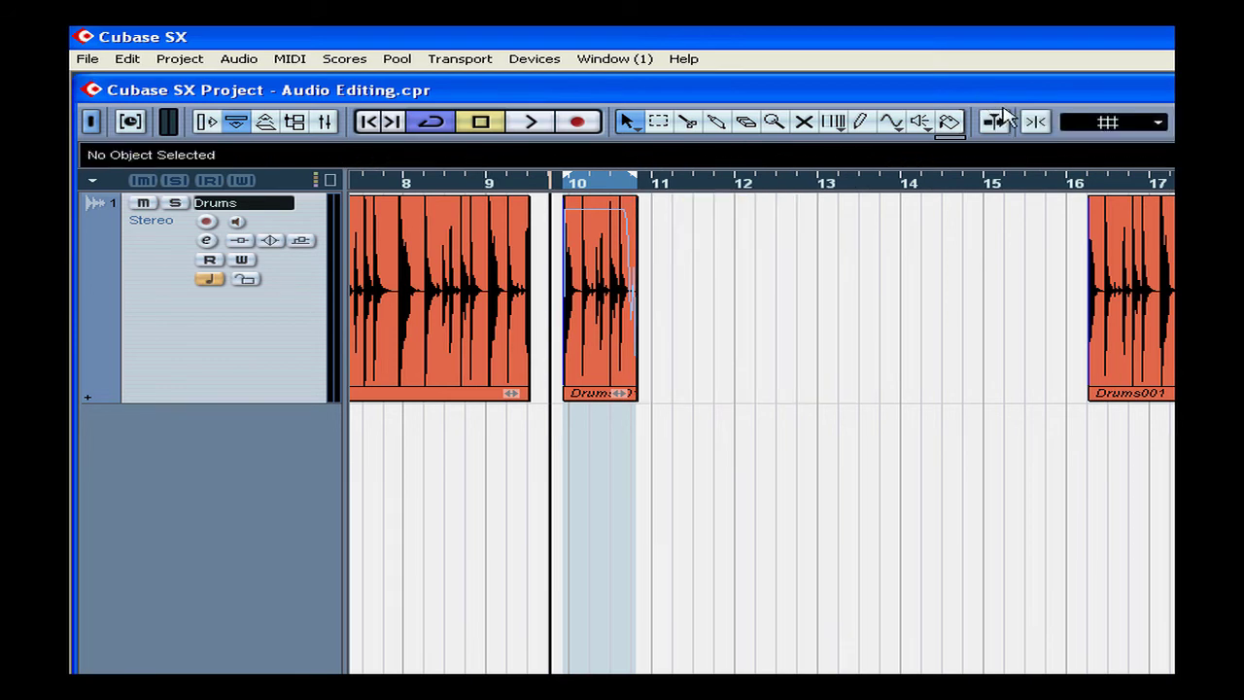
- Turn on Snap, move the middle drum event to 10.1.1.0, and with the Bar grid move it on to 11.1.1.0
left_click(1036, 126)
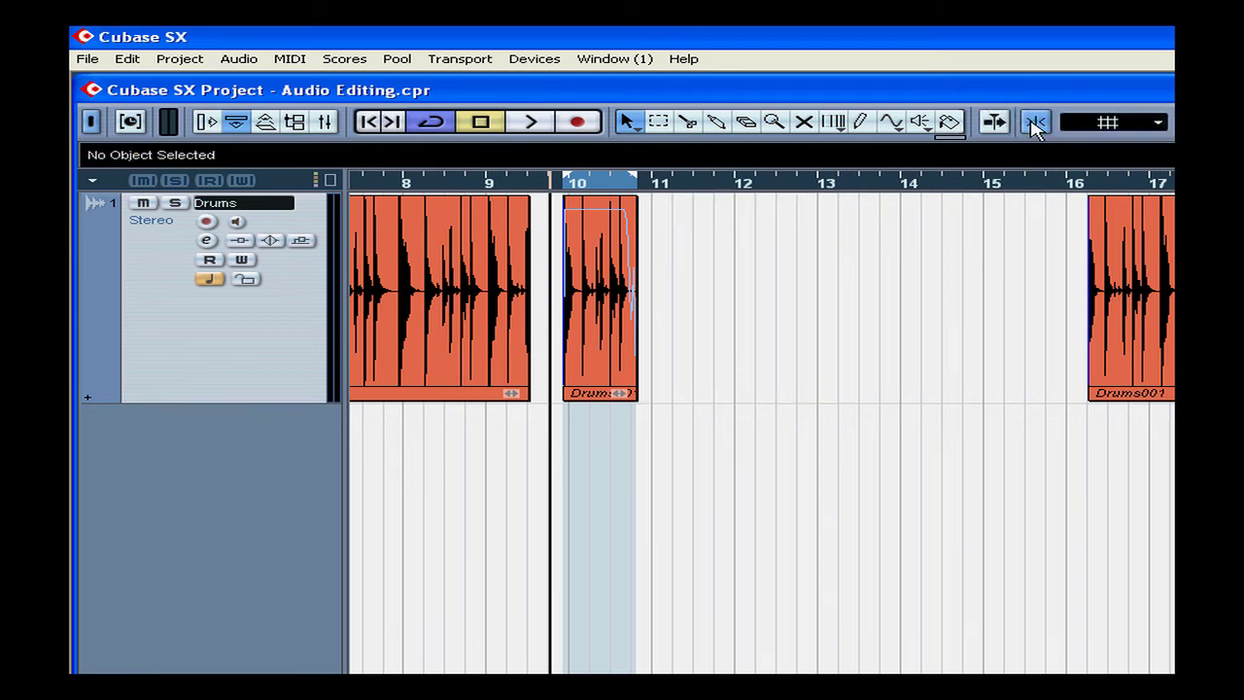
left_click(543, 188)
left_click_drag(547, 192, 596, 227)
left_click_drag(1102, 91, 819, 87)
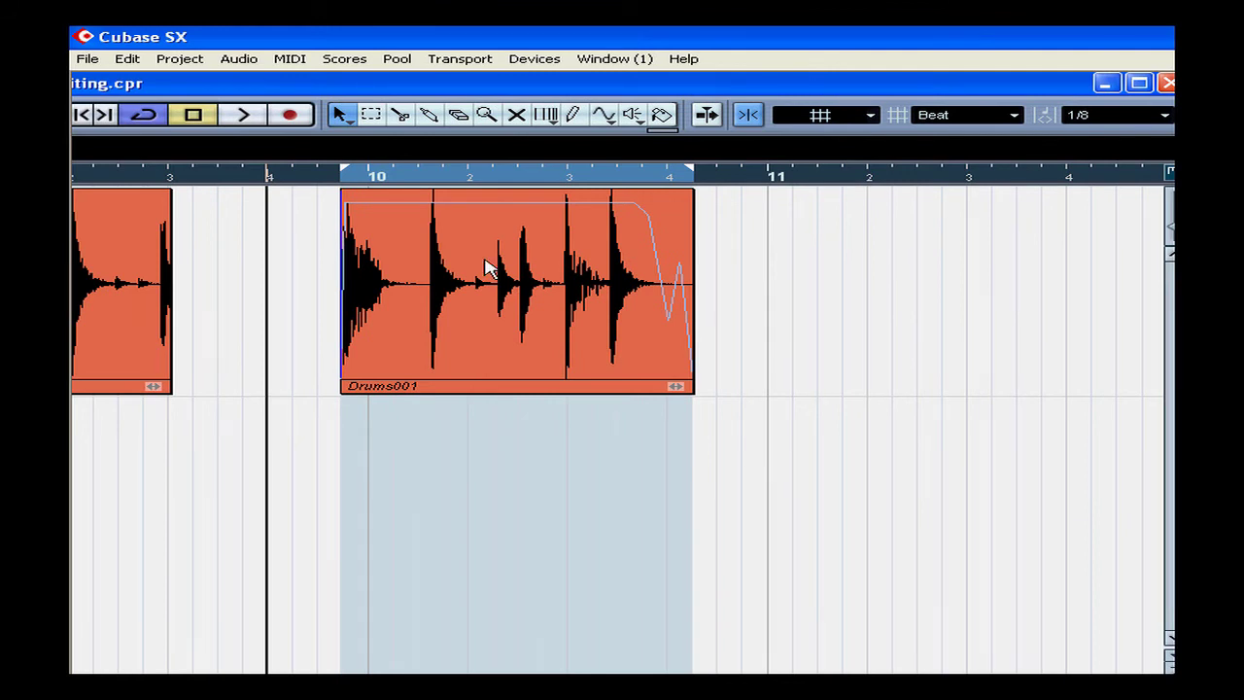
left_click_drag(487, 269, 546, 288)
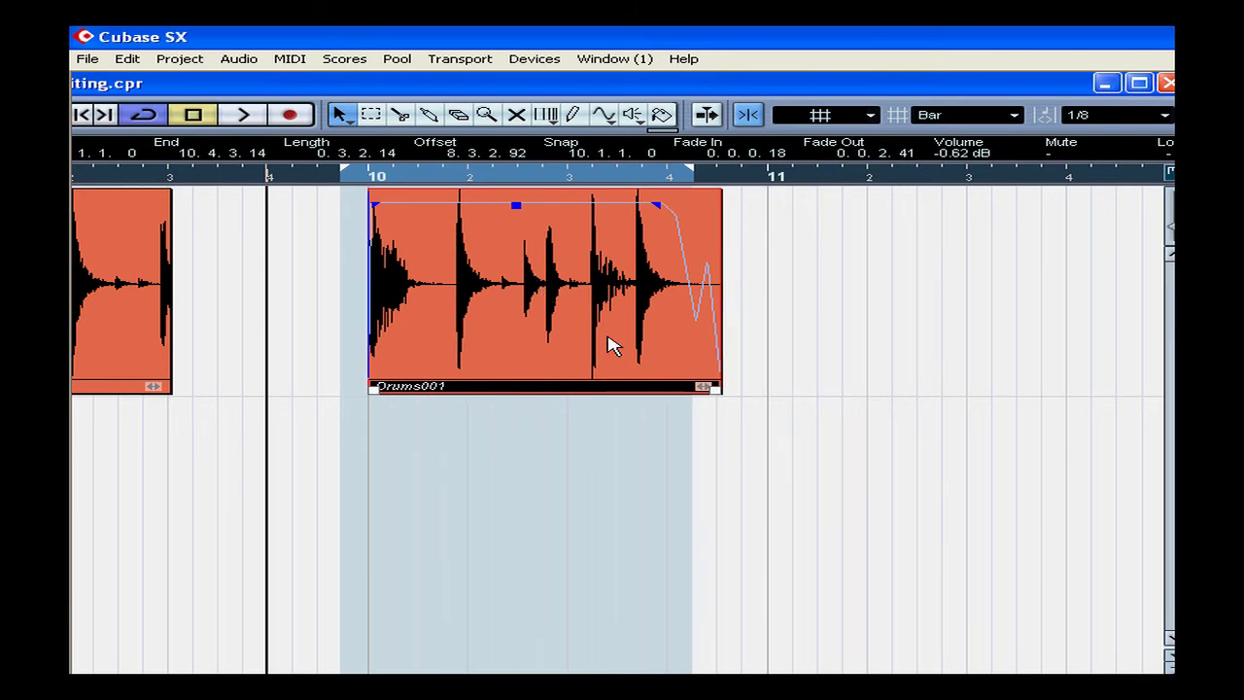
left_click_drag(608, 344, 929, 334)
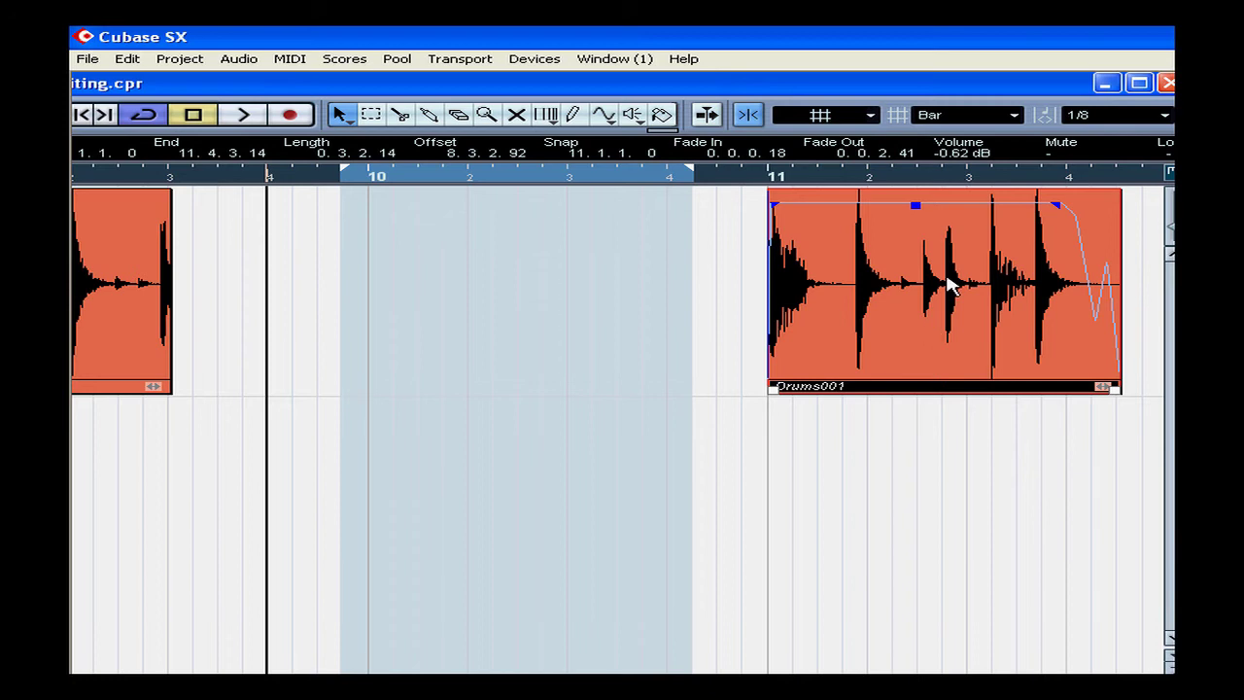
- Set the grid type to Beat and try moving the drum event in beat steps
left_click(963, 120)
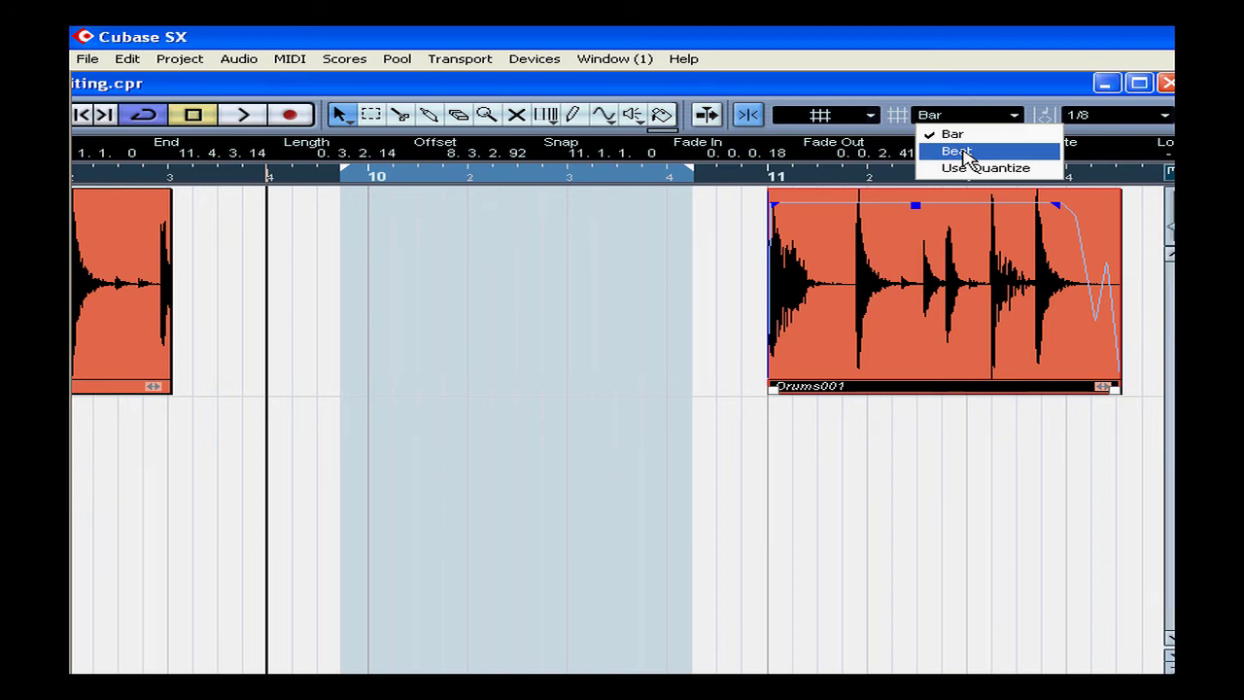
left_click(957, 152)
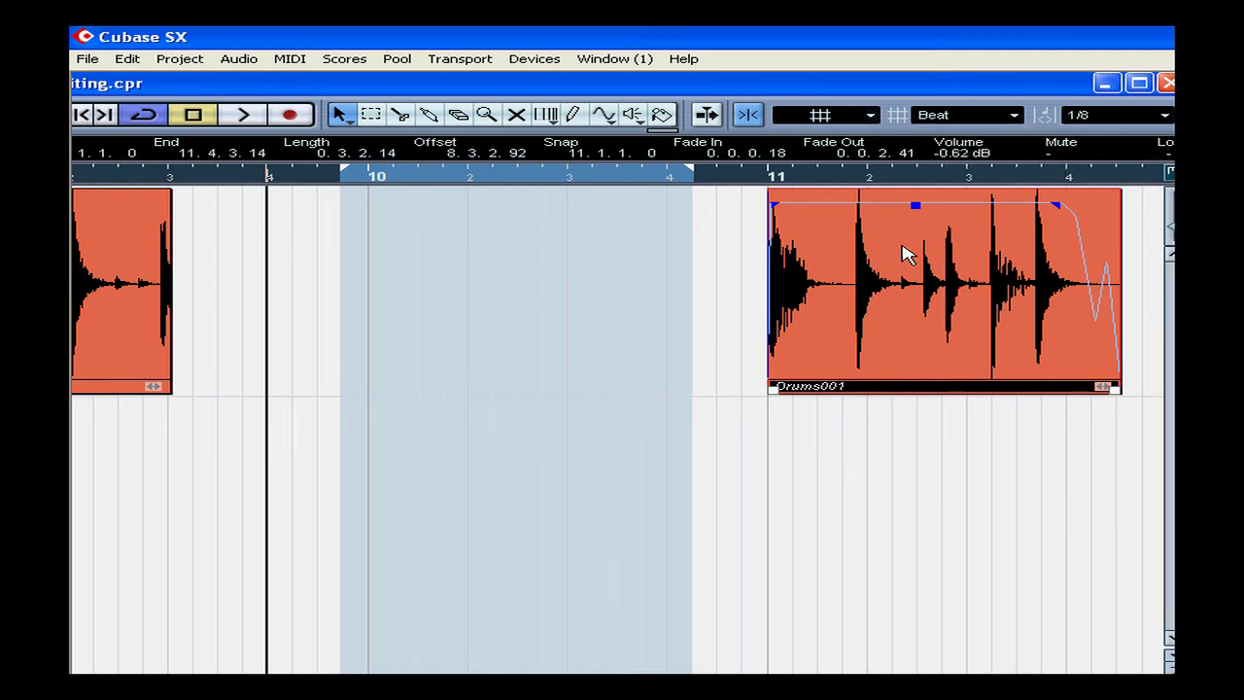
left_click_drag(904, 255, 879, 282)
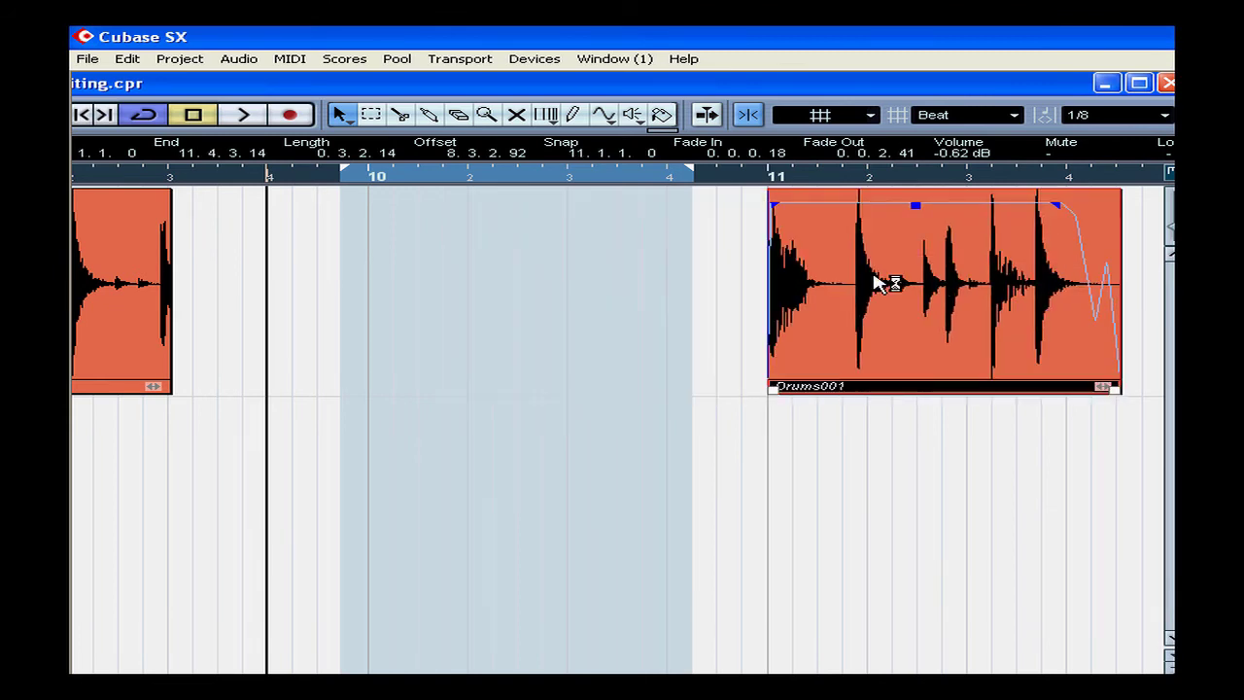
- Set the grid type to Use Quantize and move the drum event back to 10.3.3.0 on the 1/8 grid
left_click(938, 116)
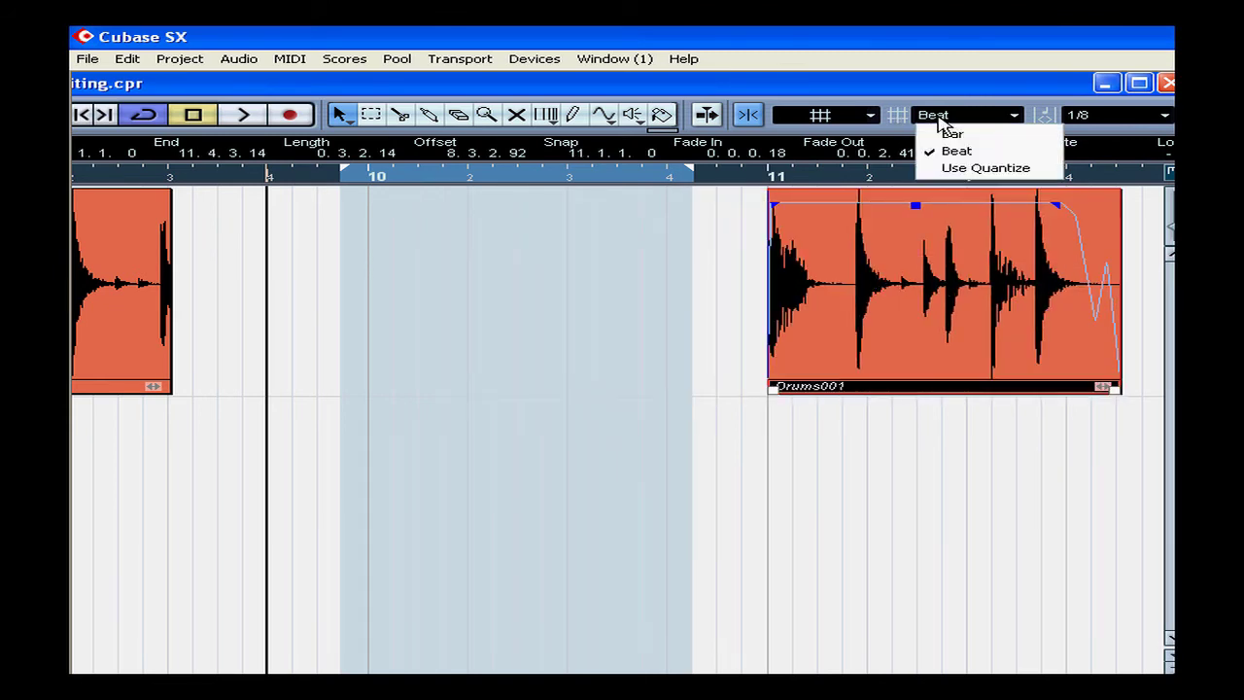
left_click(972, 168)
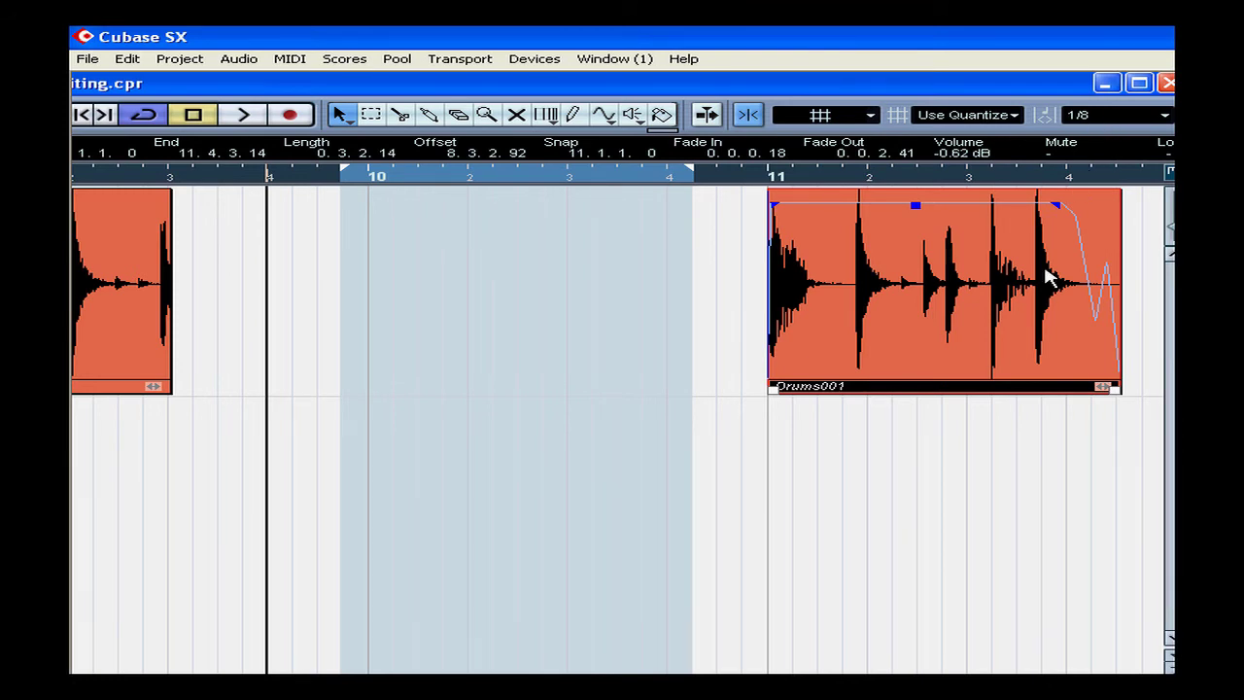
left_click_drag(981, 311, 785, 313)
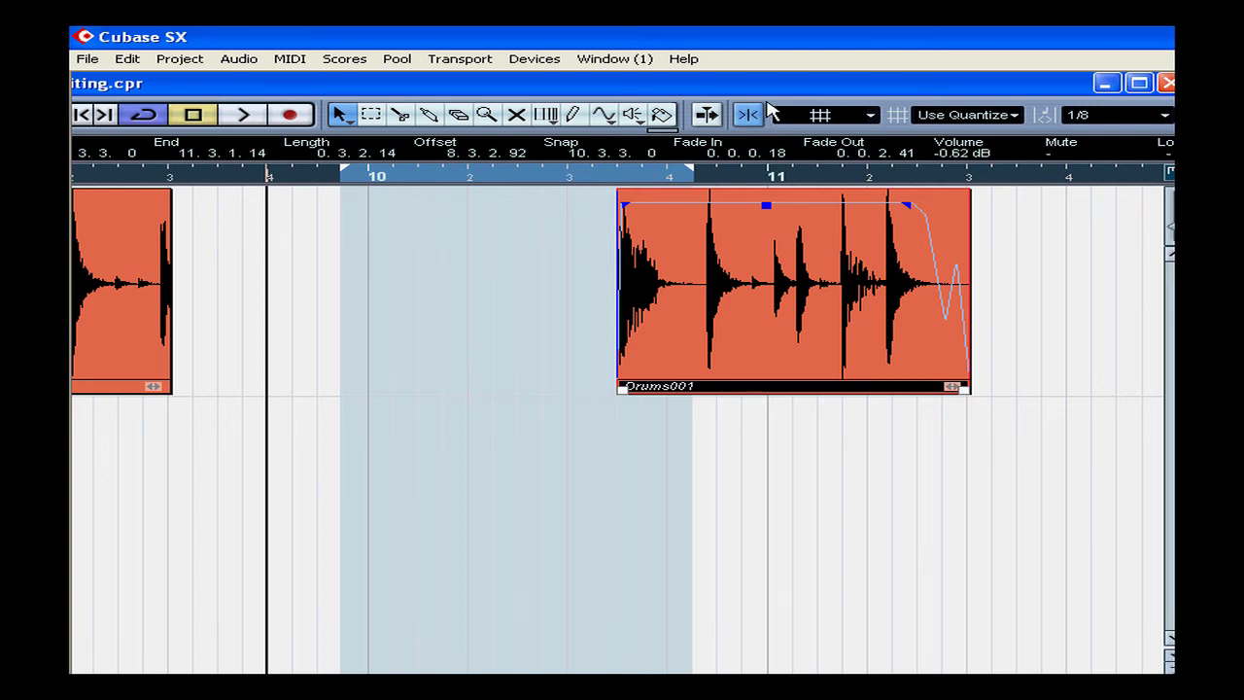
- Show the Nudge Palette and nudge the whole drum event earlier and later in grid steps, finishing at 10.3.3.0
right_click(771, 110)
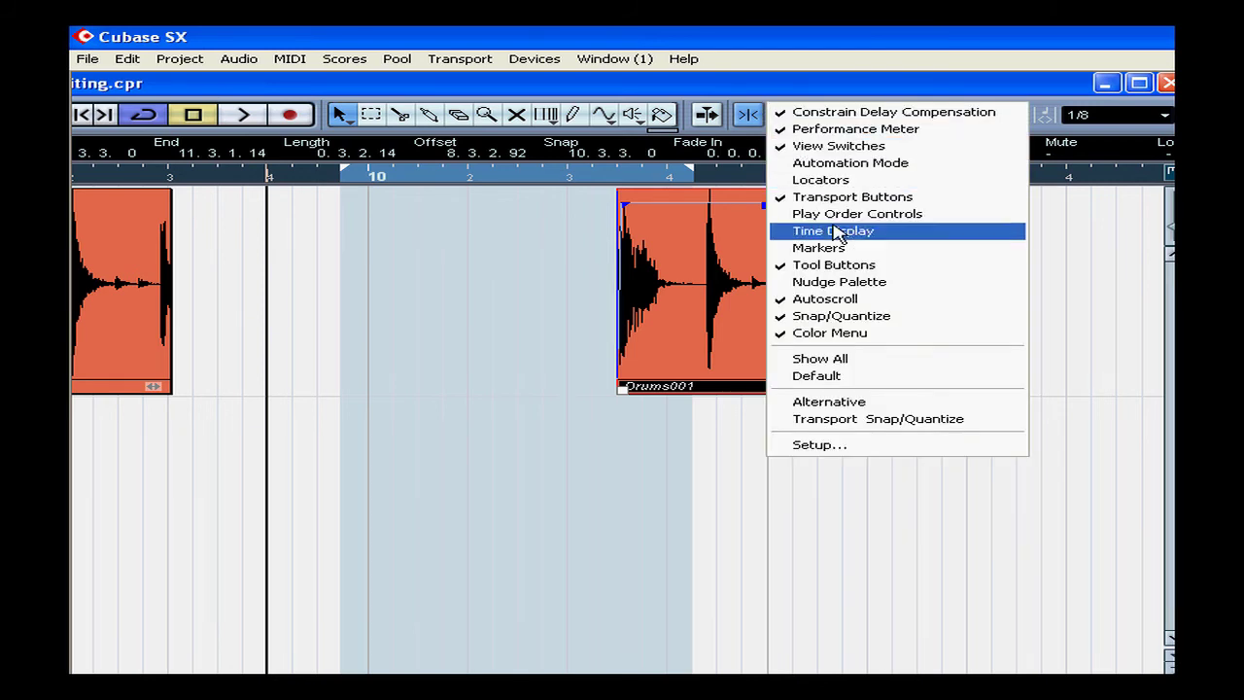
left_click(851, 288)
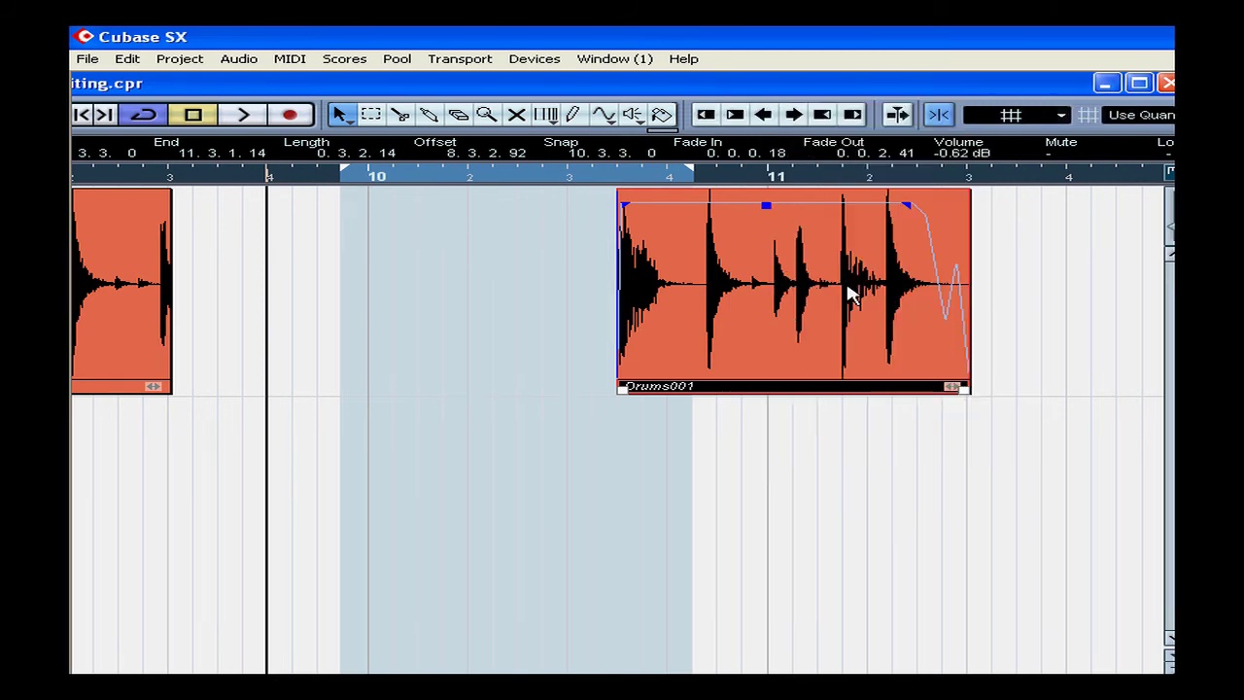
left_click(765, 115)
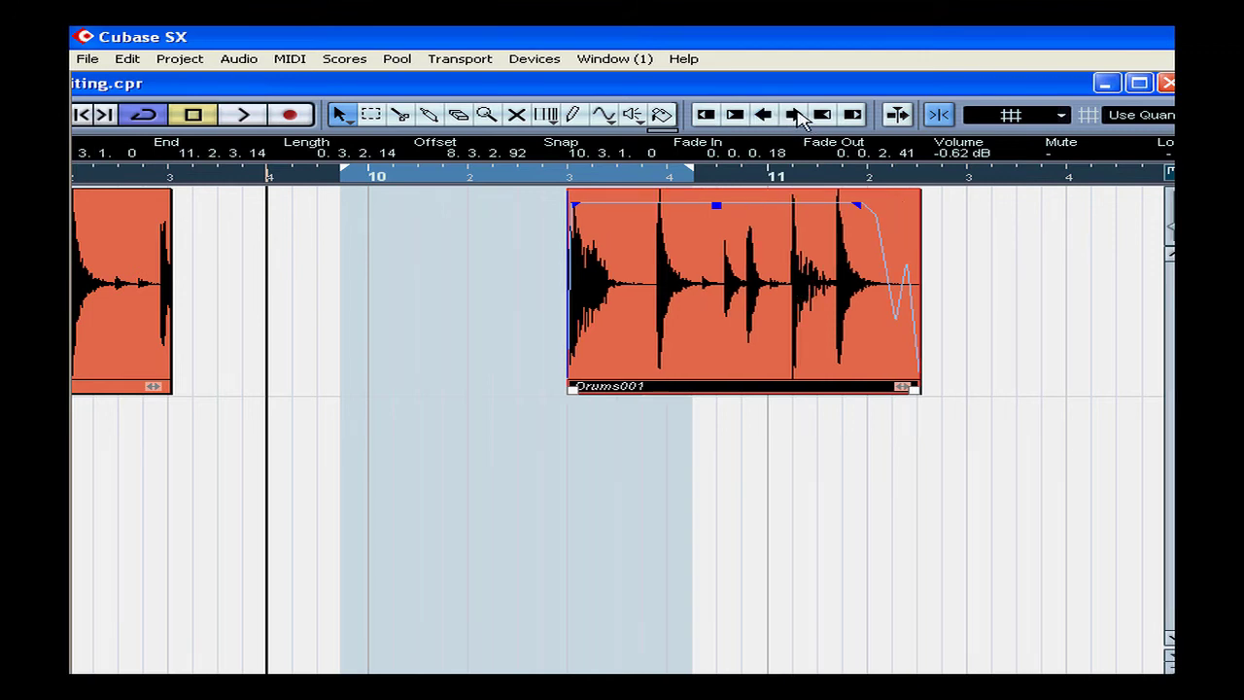
left_click(794, 115)
left_click(794, 115)
left_click(764, 114)
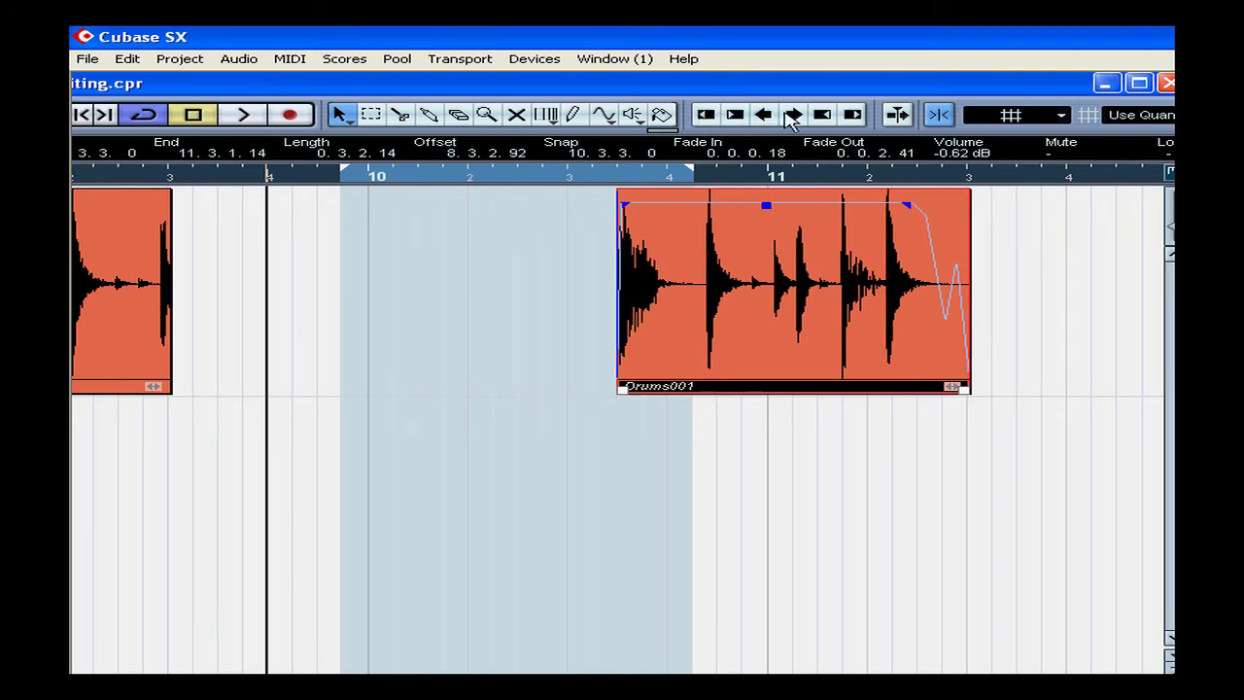
- Nudge the drum event's start two grid steps earlier and back to 10.3.3.0, and its end one step later and back
left_click(706, 115)
left_click(712, 115)
left_click(733, 114)
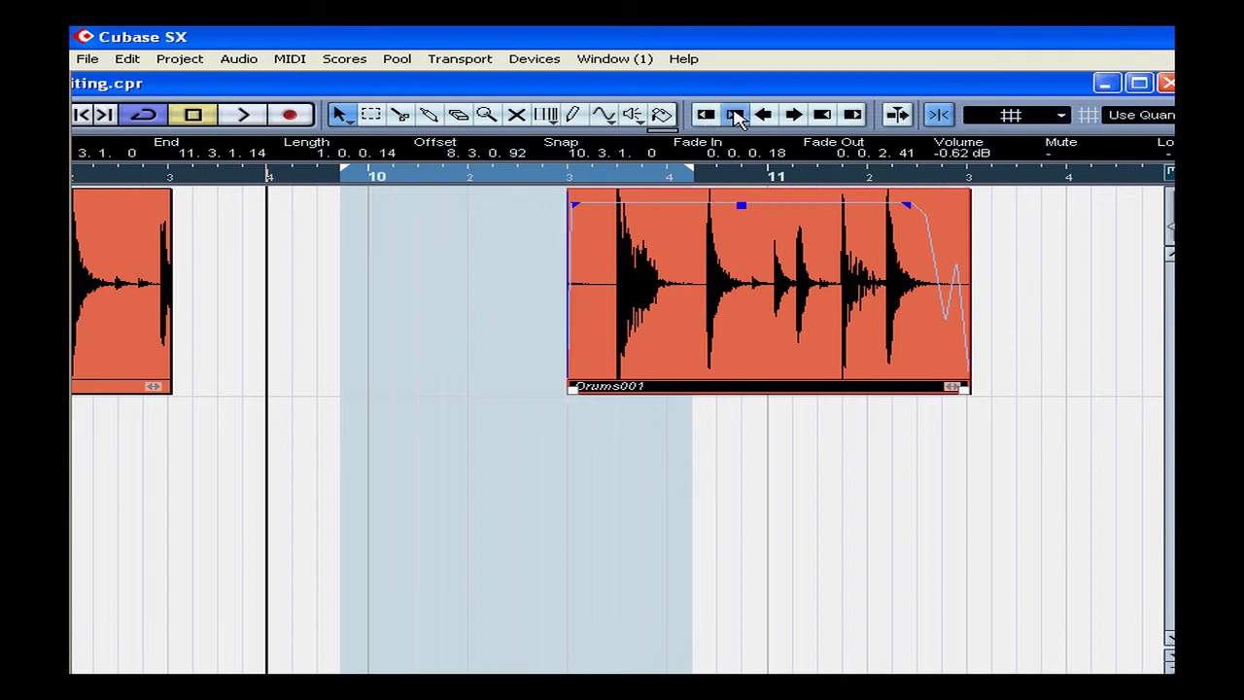
left_click(733, 115)
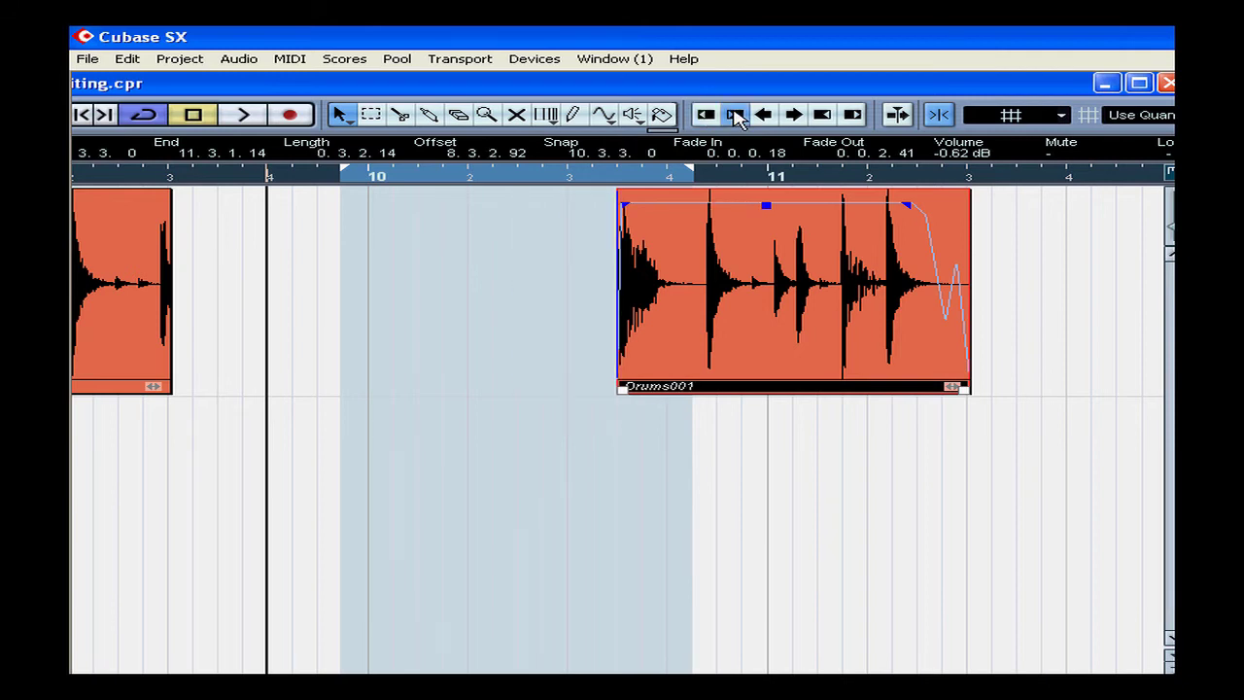
left_click(846, 116)
left_click(831, 117)
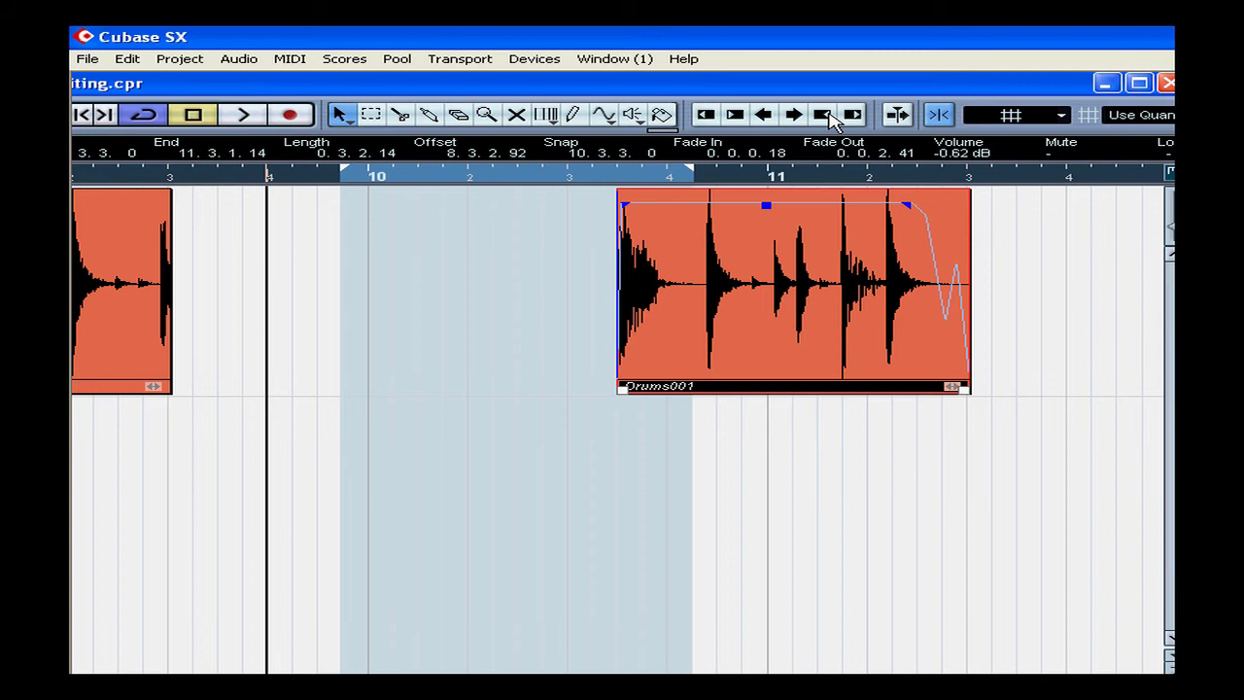
- Range-select the drum event from beat 10.4 to eighth-note position 11.2.3 and nudge the selection's start earlier and later in grid steps
left_click(370, 115)
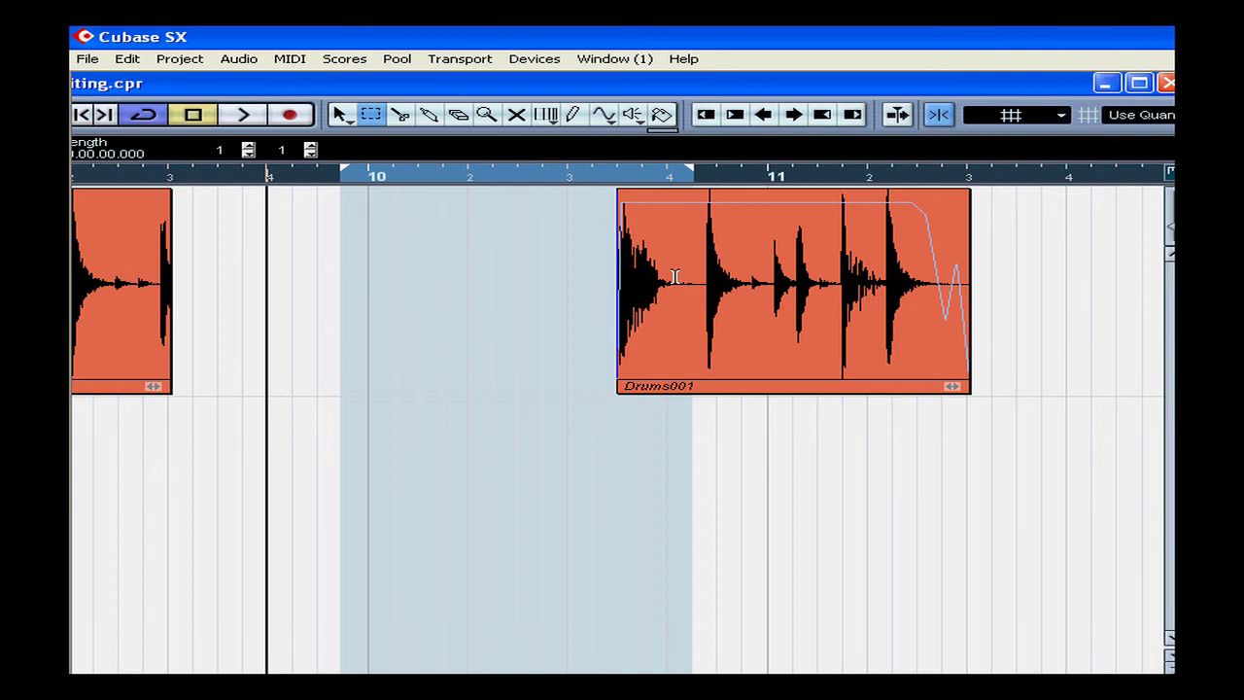
left_click_drag(667, 286, 915, 282)
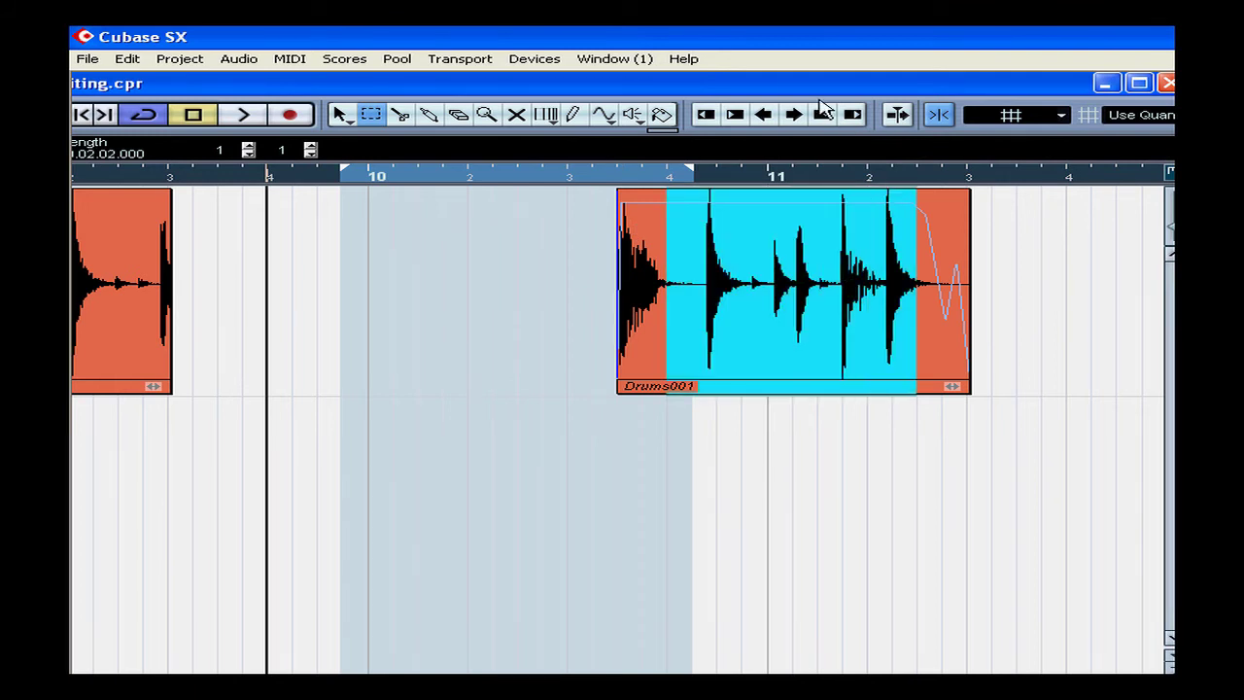
left_click(707, 115)
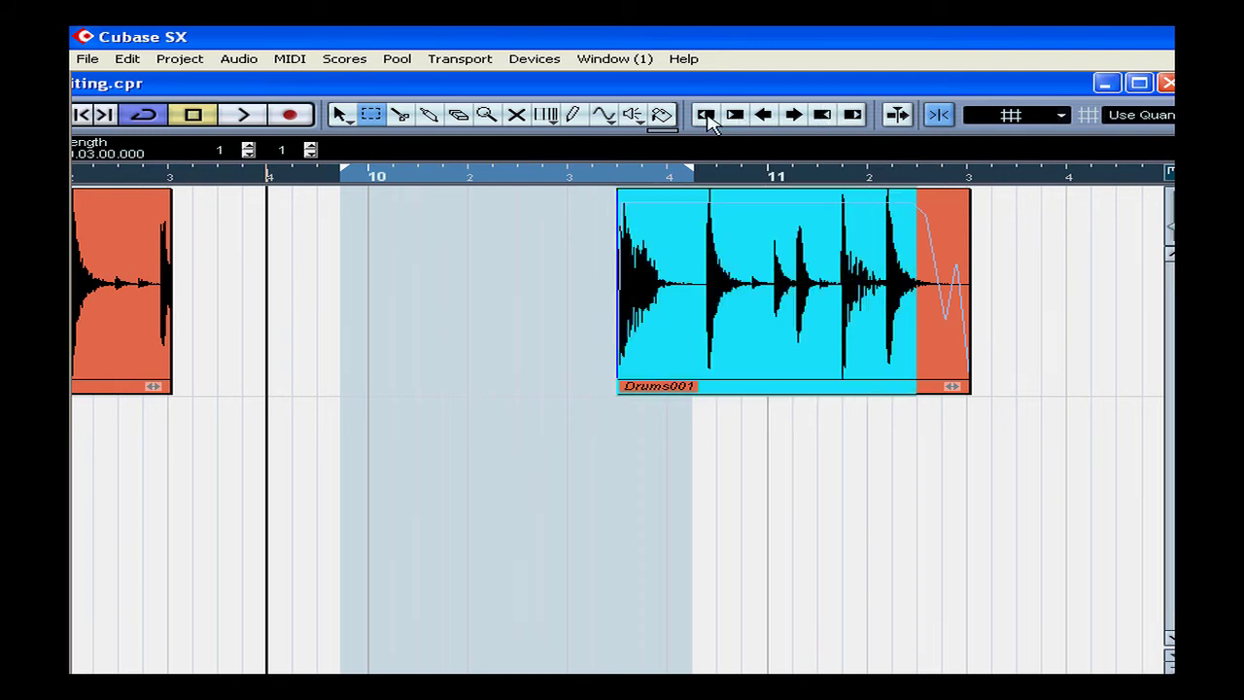
left_click(707, 115)
left_click(736, 115)
left_click(736, 114)
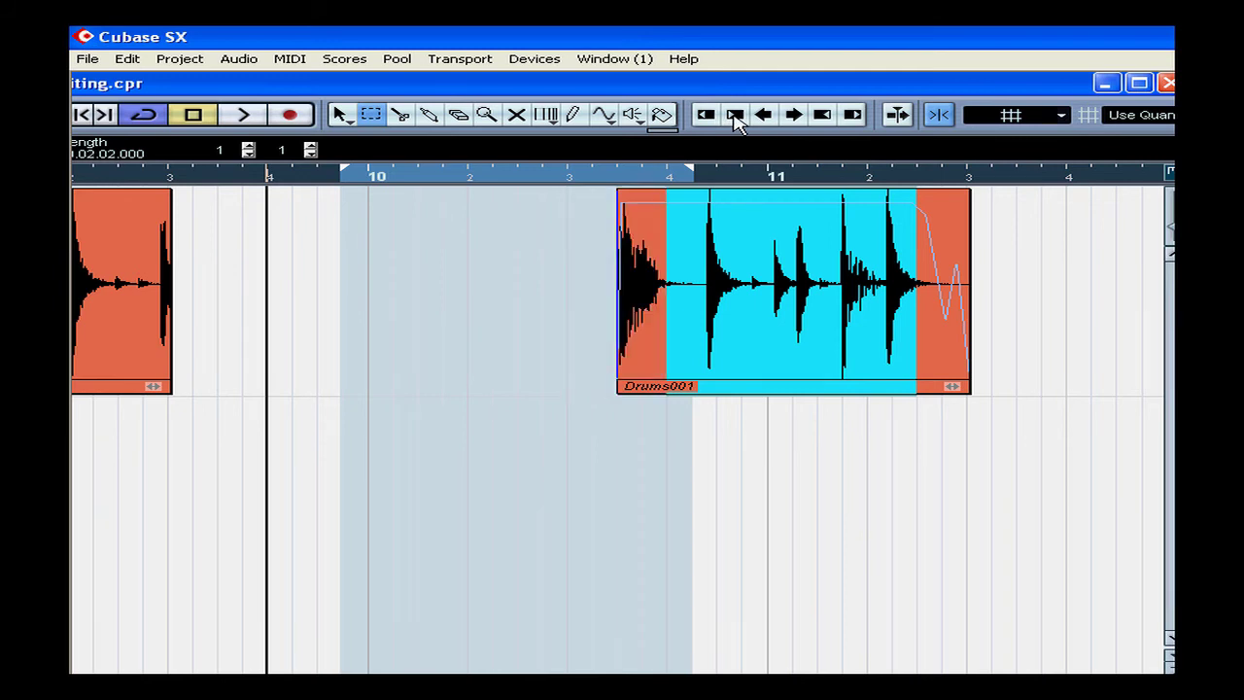
left_click(735, 114)
- Nudge the whole selection range earlier and later in grid steps, finishing with it spanning beat 10.4 to beat 11.2
left_click(763, 115)
left_click(763, 114)
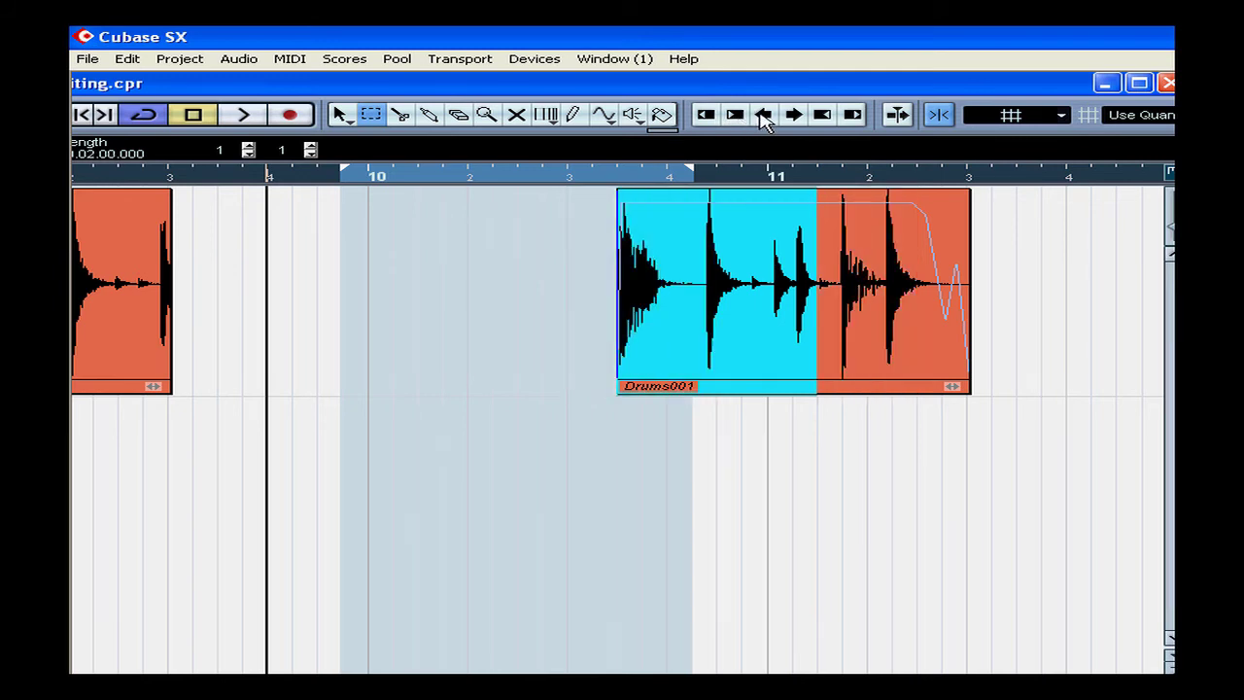
left_click(763, 115)
left_click(789, 114)
left_click(792, 114)
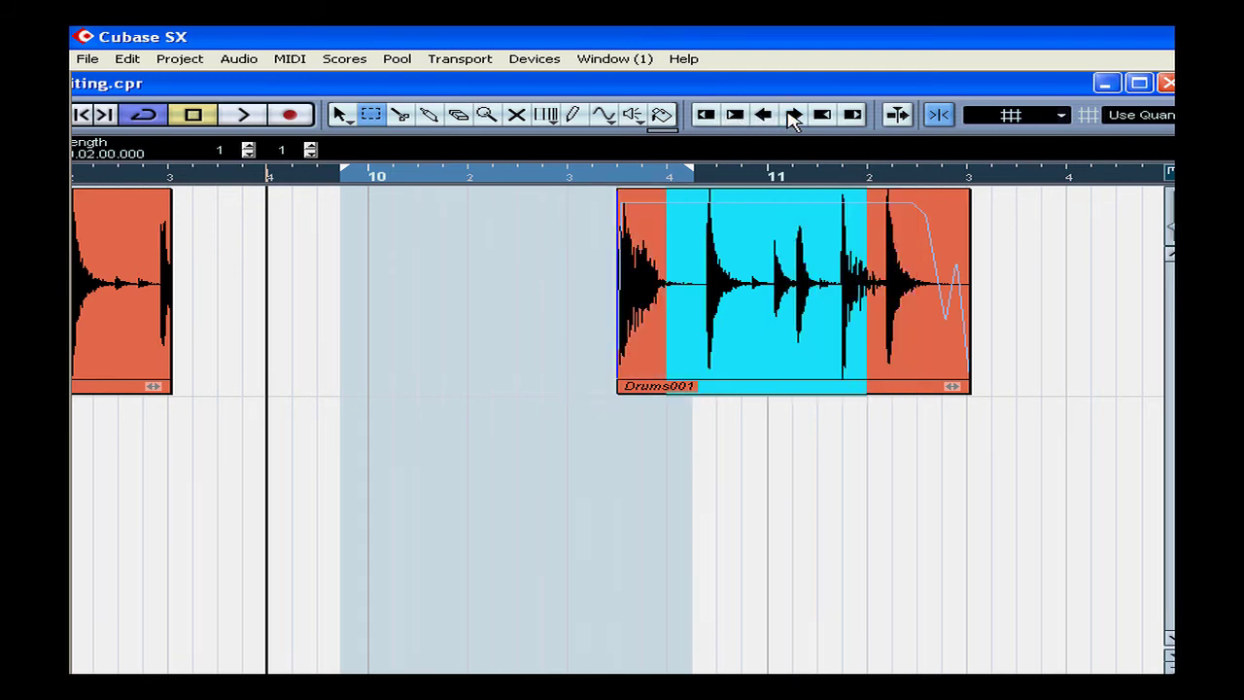
- Select the drum event again with the Object Selection tool and hide the Nudge Palette
left_click(340, 115)
left_click(661, 223)
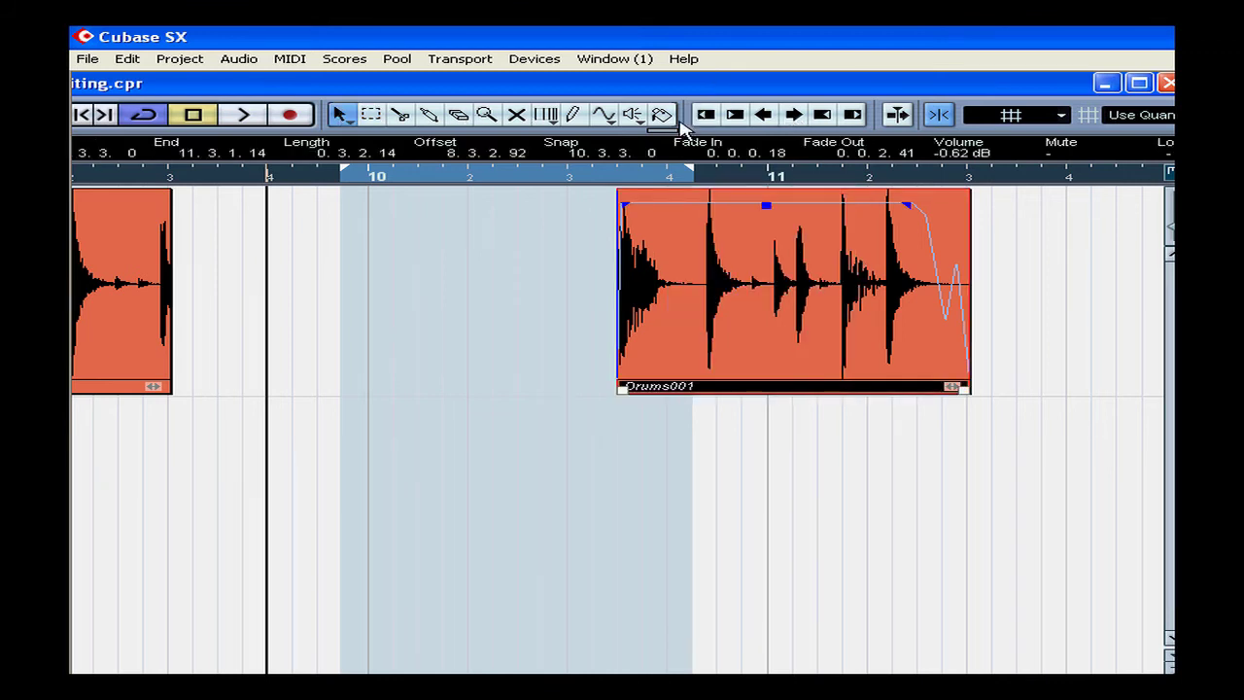
right_click(690, 125)
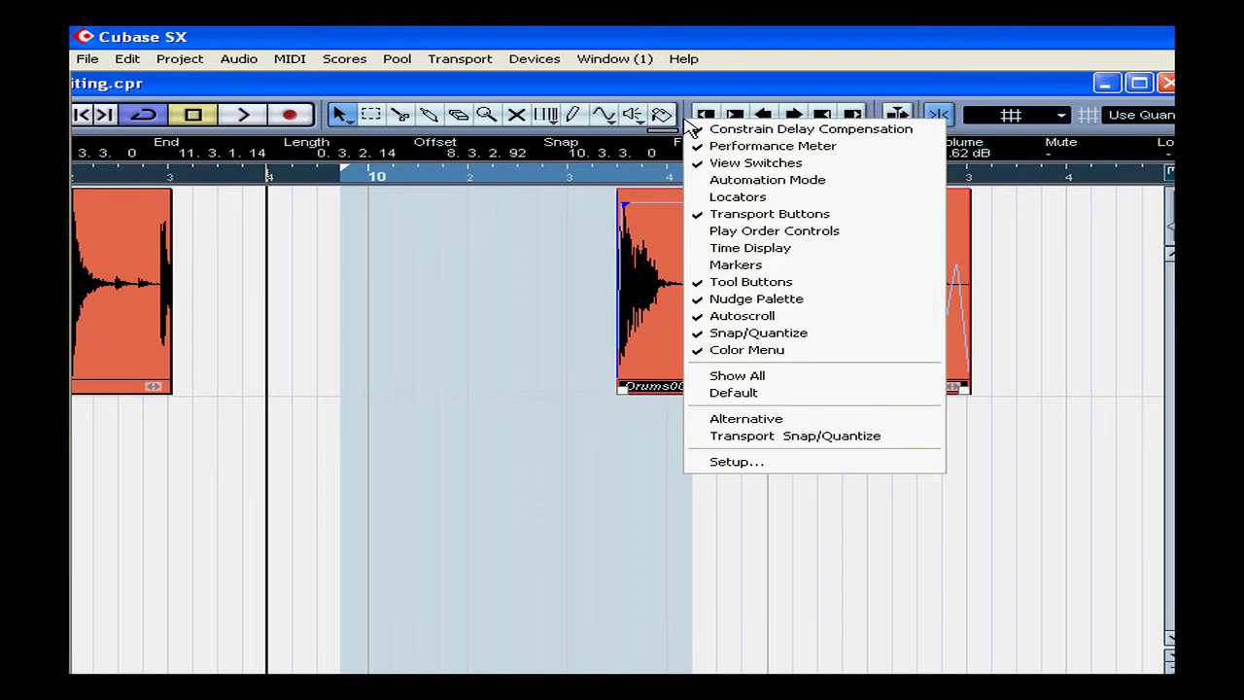
left_click(777, 298)
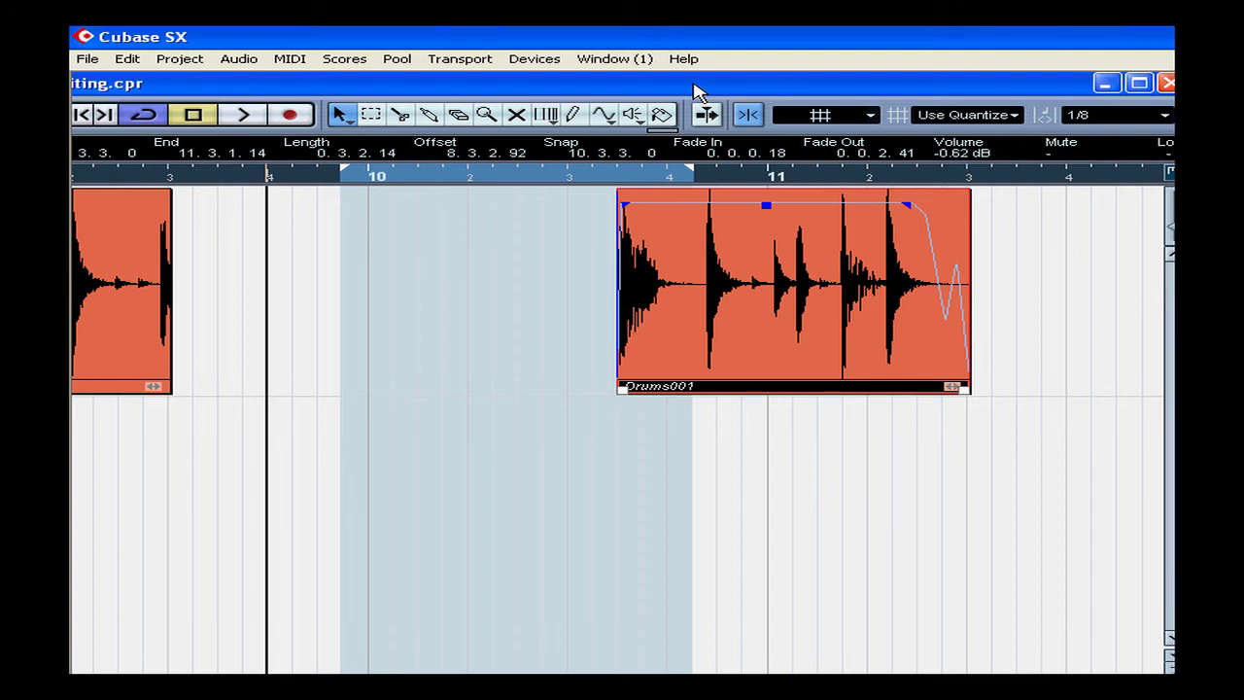
- Move the drum event's snap point onto the start of the second drum hit in the Sample Editor
double_click(711, 245)
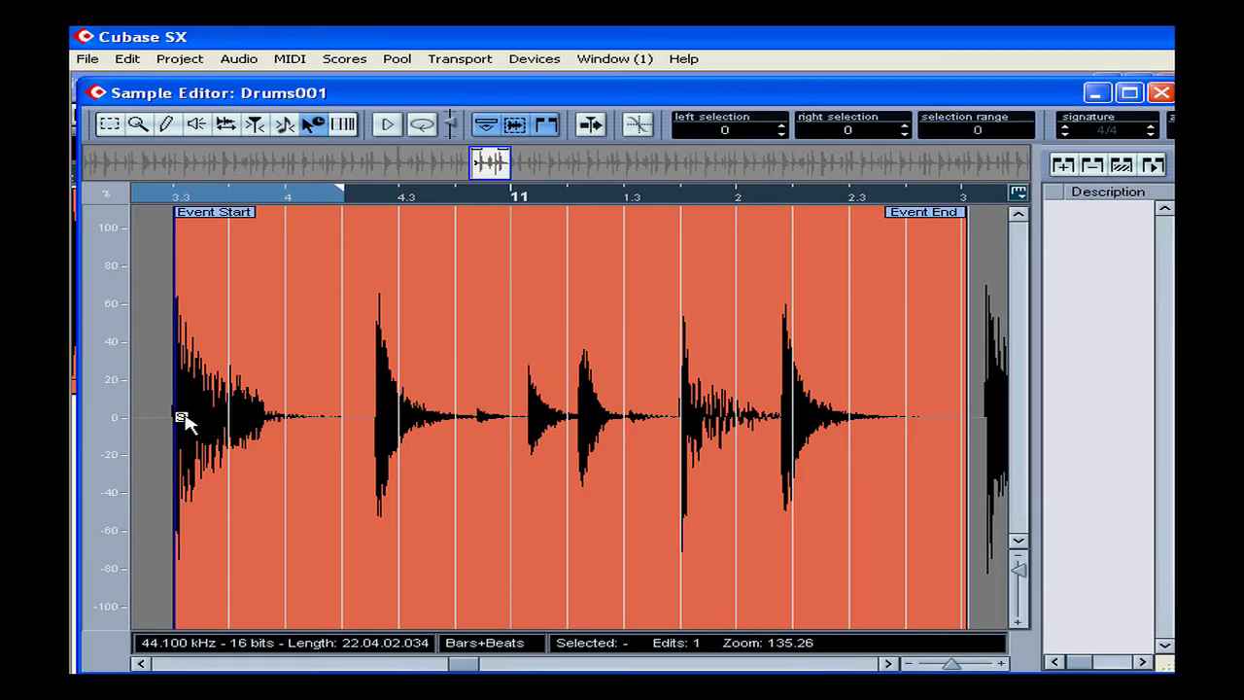
left_click_drag(183, 422, 383, 422)
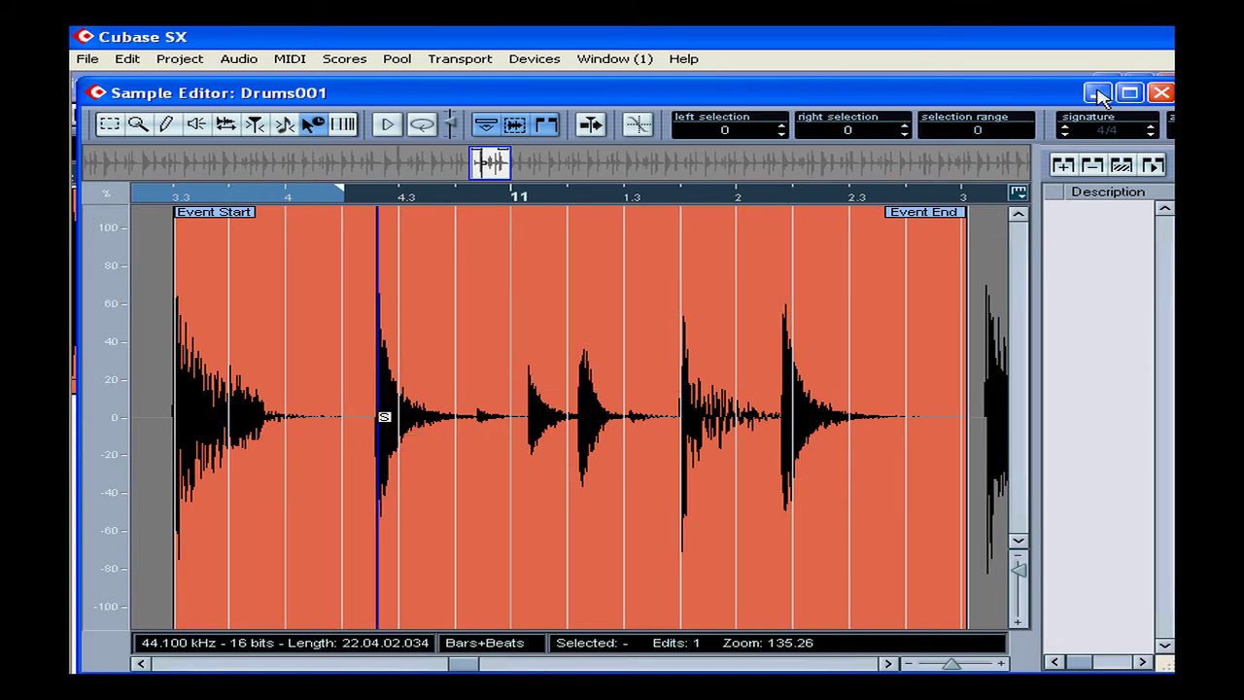
left_click(1160, 92)
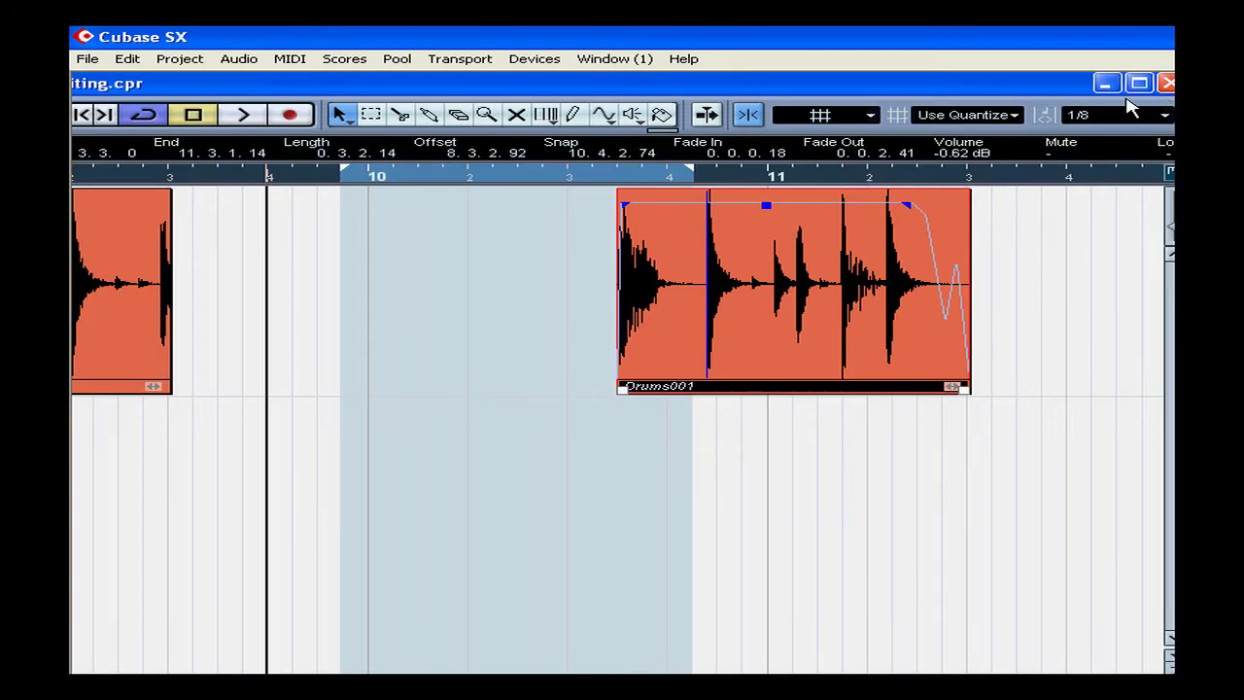
- Set the grid type to Bar and move the drum event so its snap point lands at 11.1.1.0
left_click(965, 117)
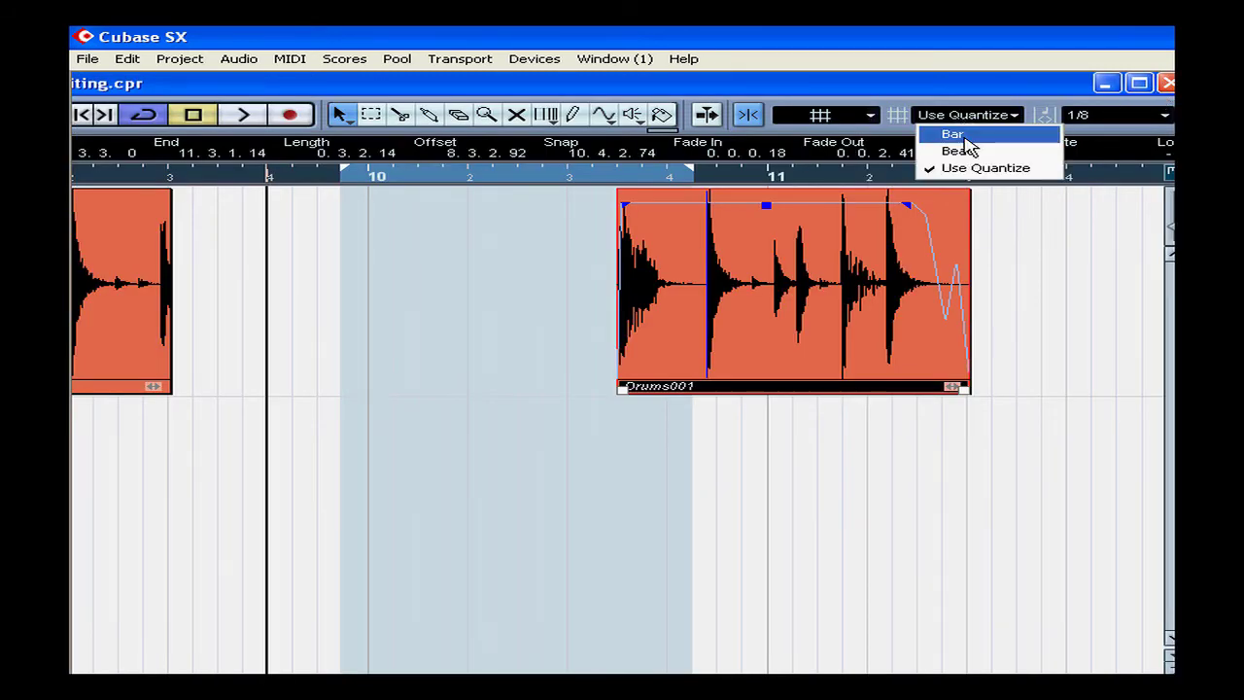
left_click(965, 138)
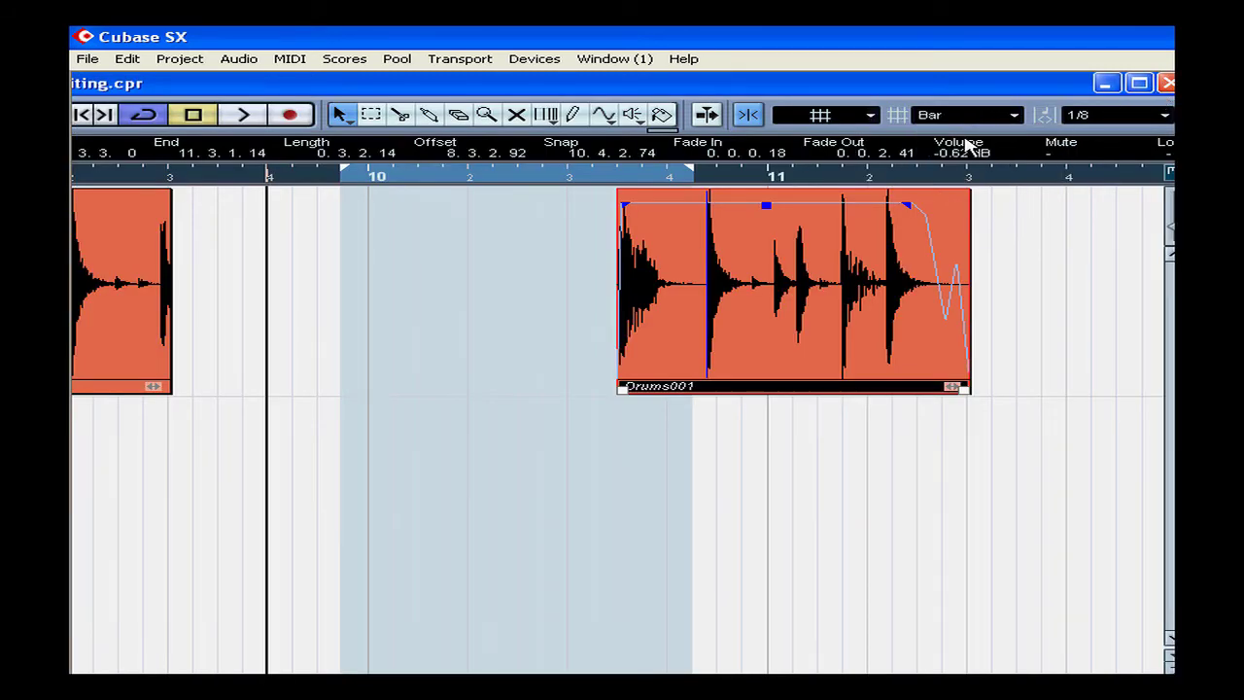
left_click_drag(844, 283, 805, 284)
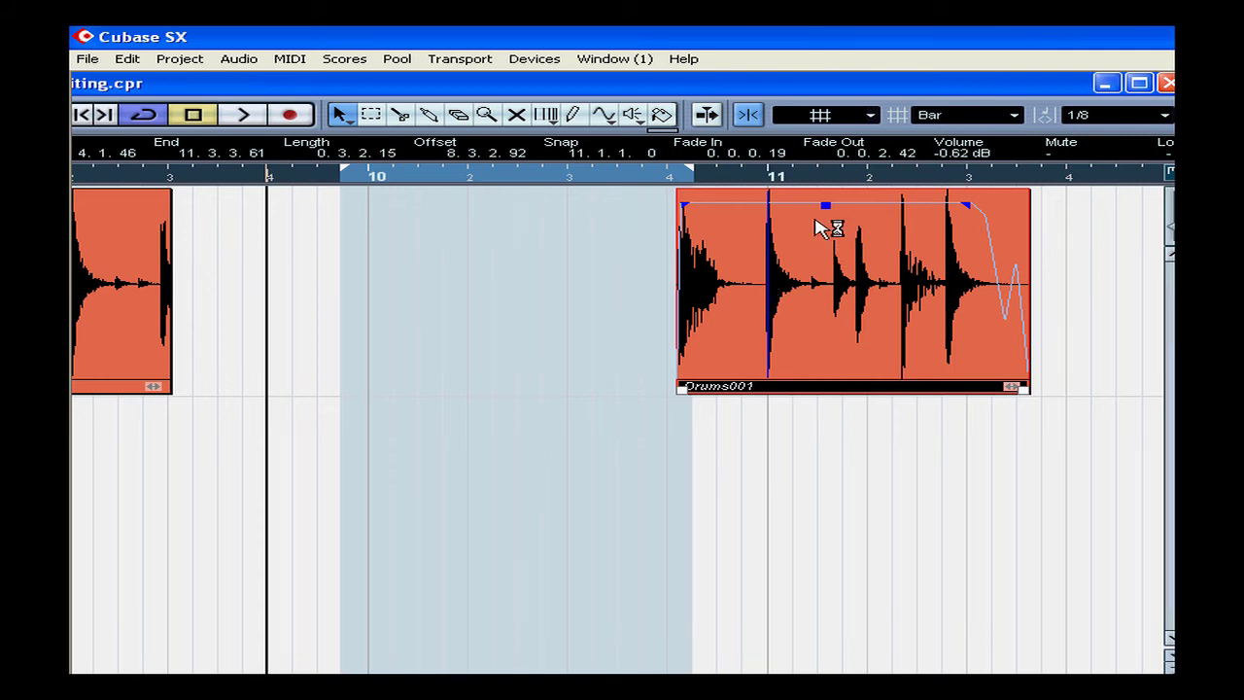
- In the Sample Editor, warp the first hit: add tabs at the event start and before the second hit, and stretch the first hit's tail later
double_click(738, 251)
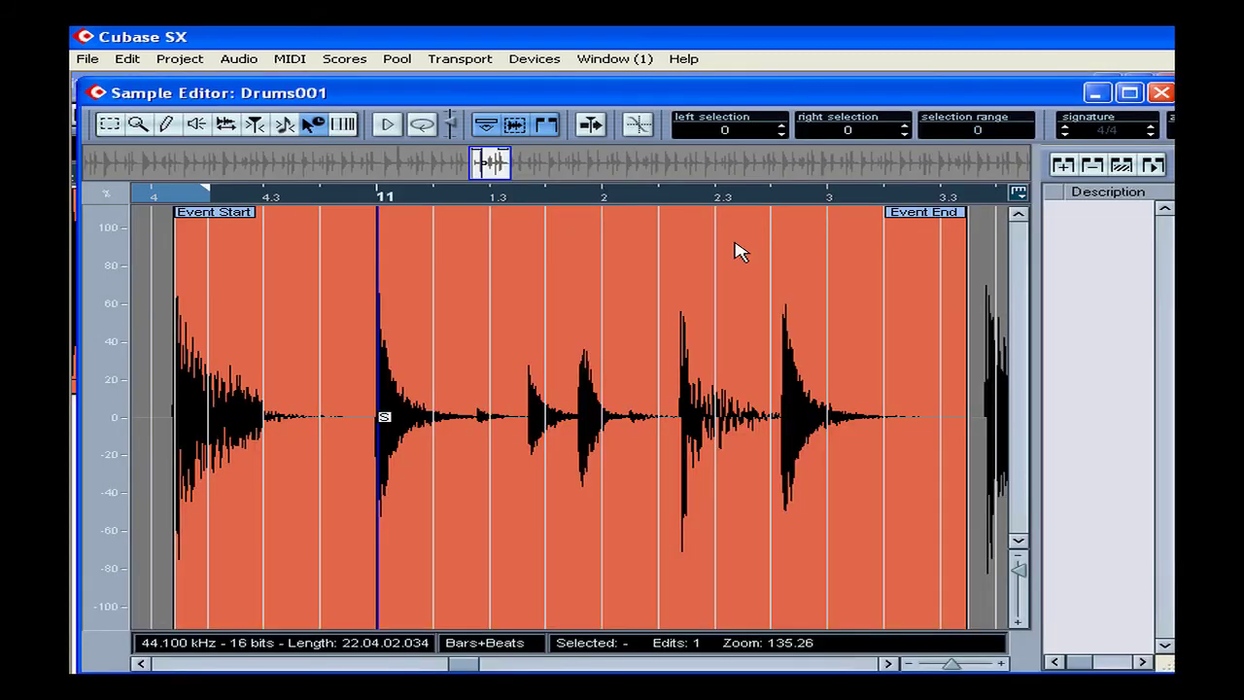
left_click(288, 125)
left_click(313, 126)
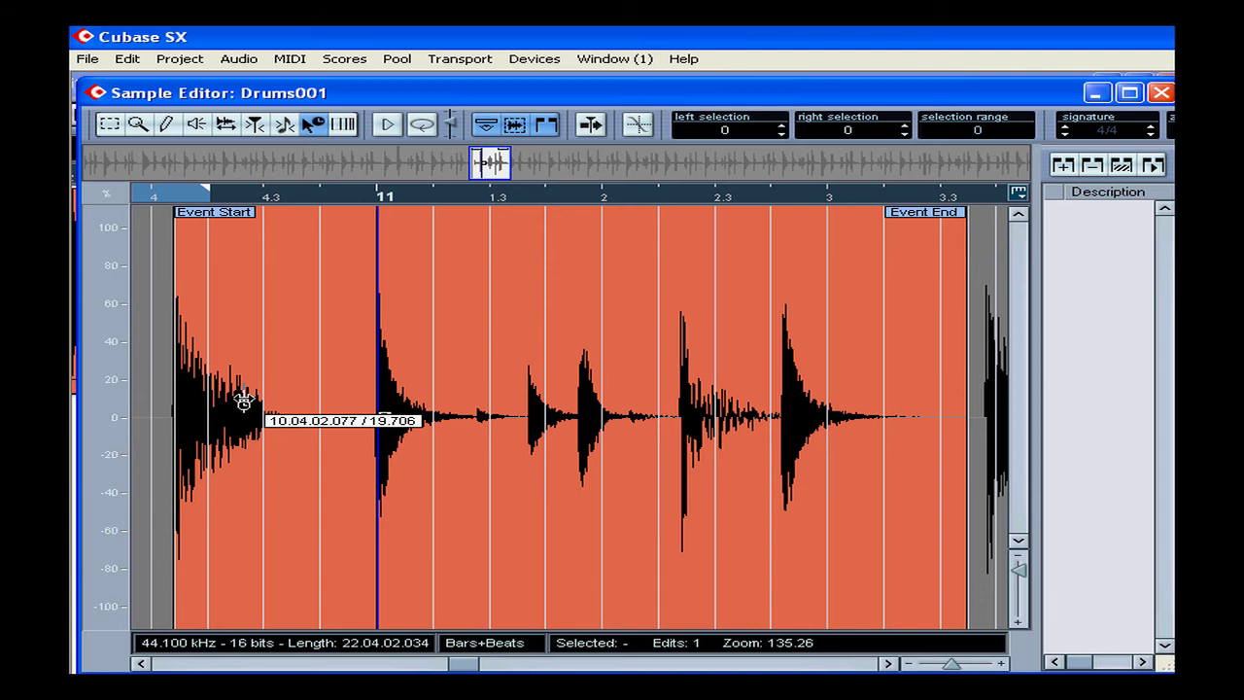
left_click(173, 291)
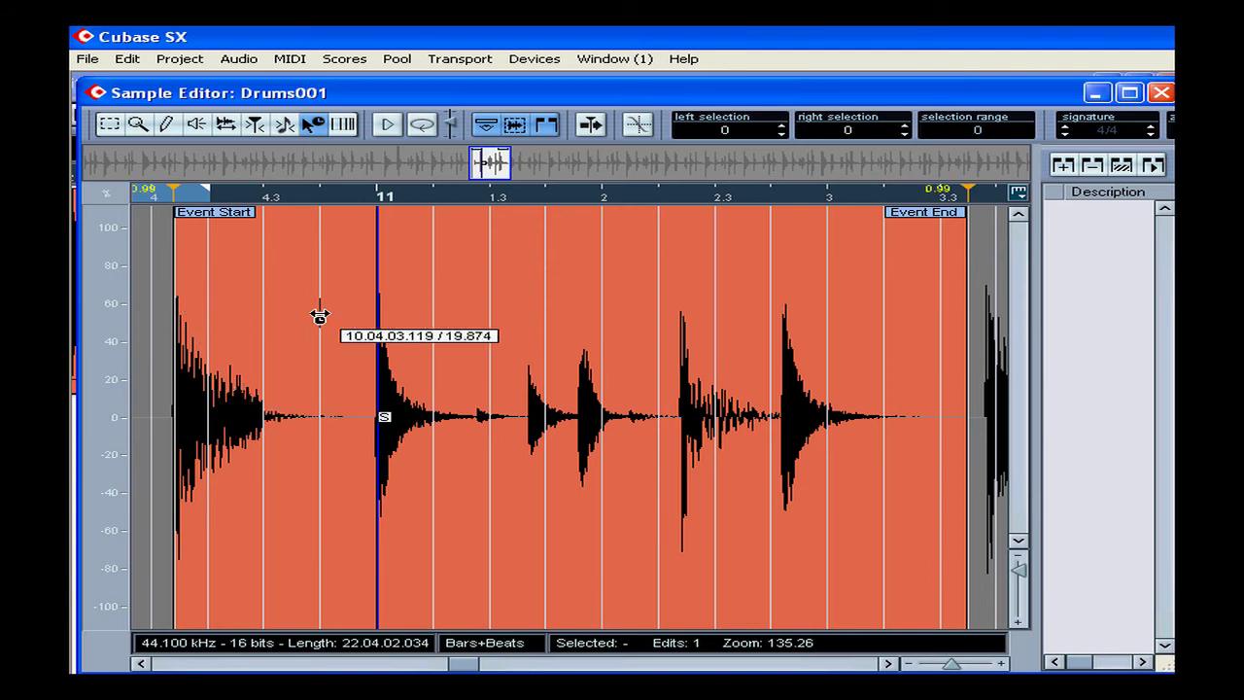
left_click(337, 315)
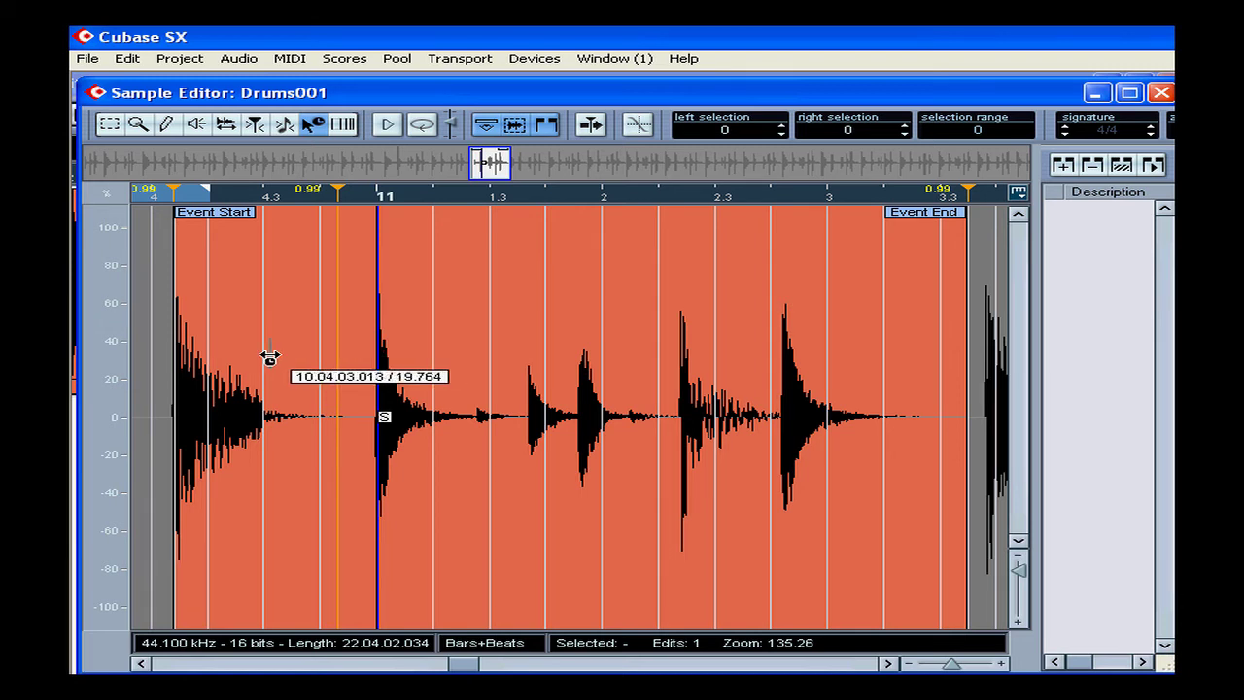
left_click_drag(267, 356, 300, 359)
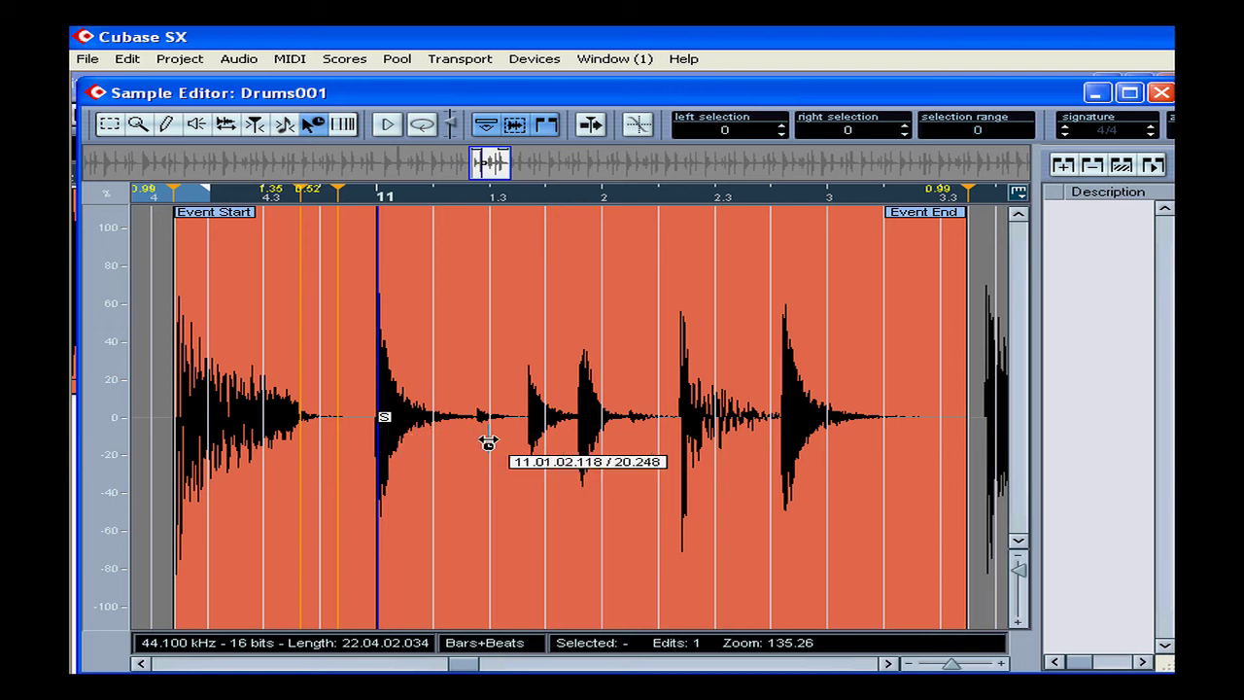
- Add a warp tab before the third hit, and drag the second hit and the small hit after it slightly later
left_click(518, 444)
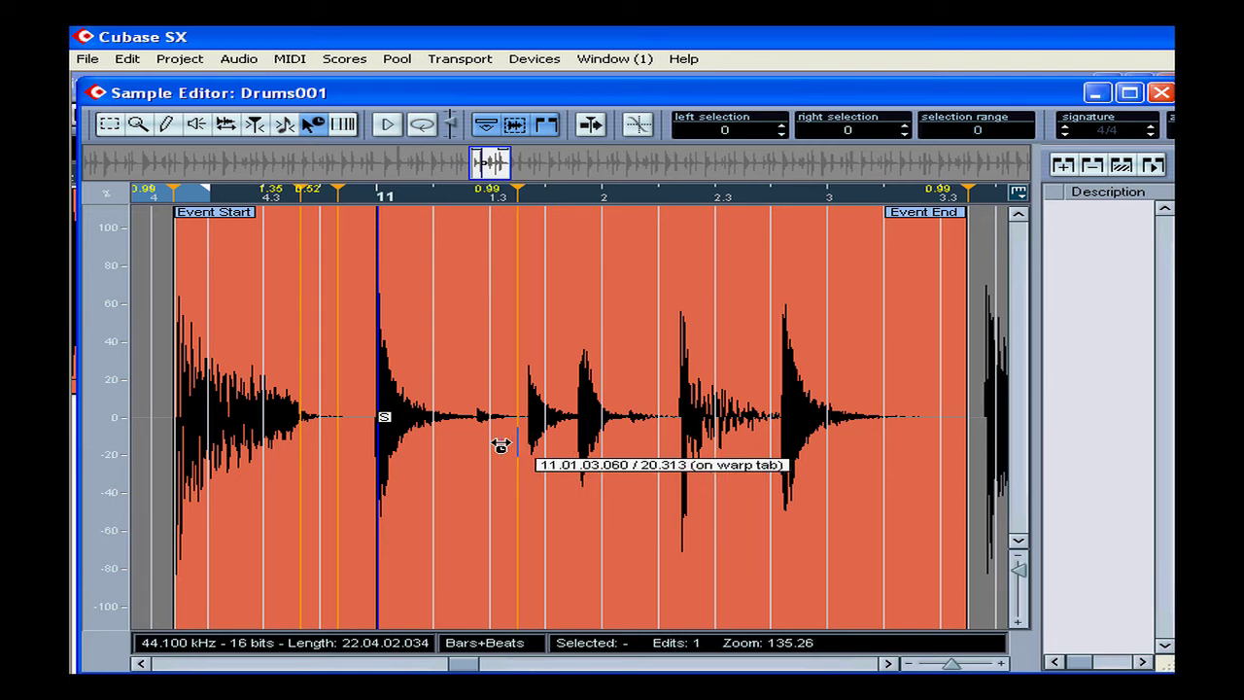
left_click_drag(374, 449, 389, 438)
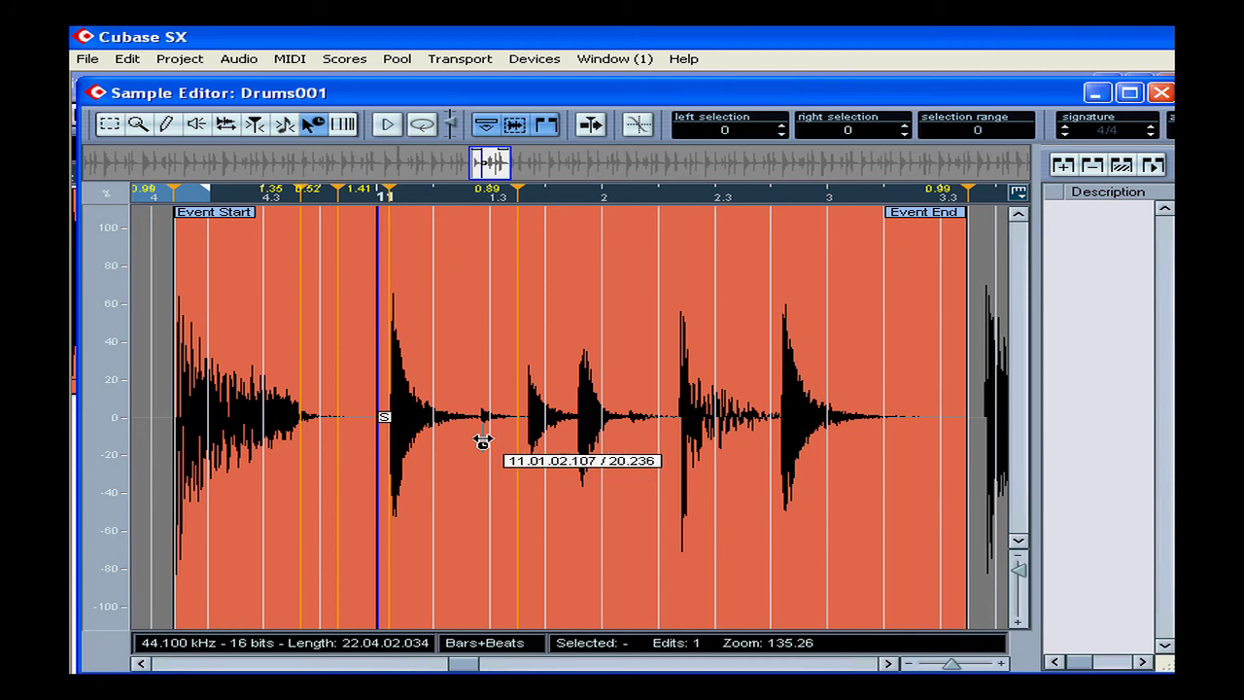
left_click_drag(490, 445, 501, 445)
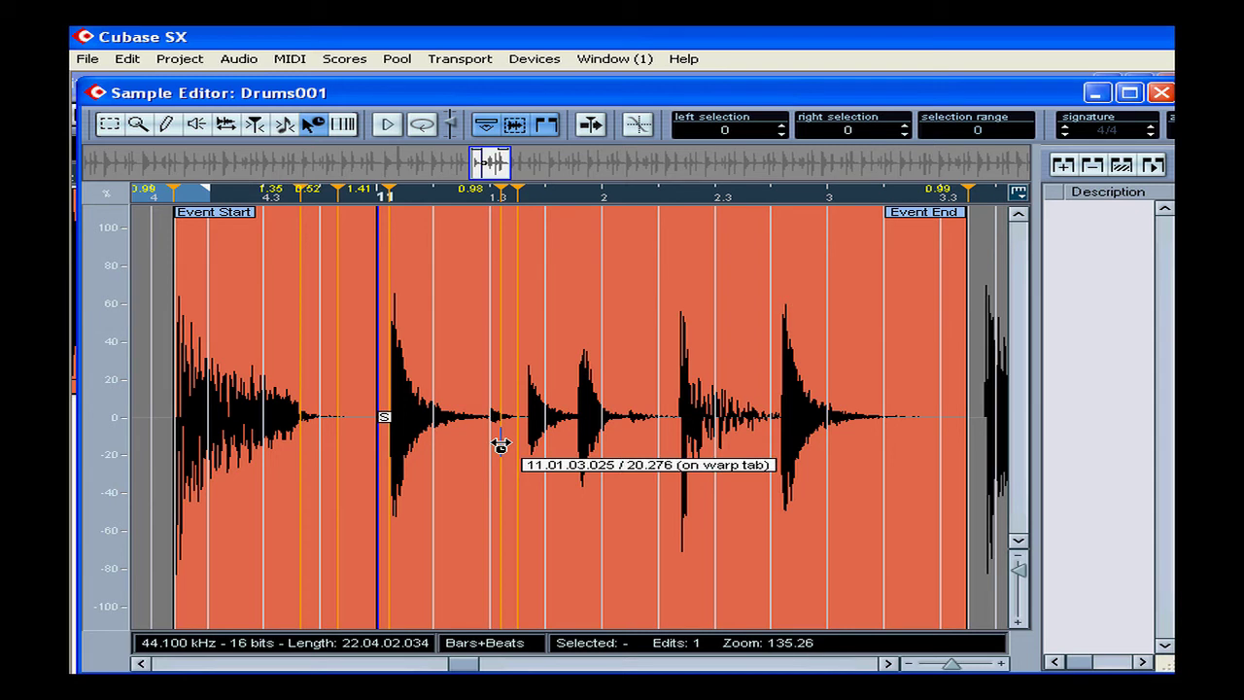
- Audition the warped drum event from the start of its first hit with the Play tool
left_click(197, 125)
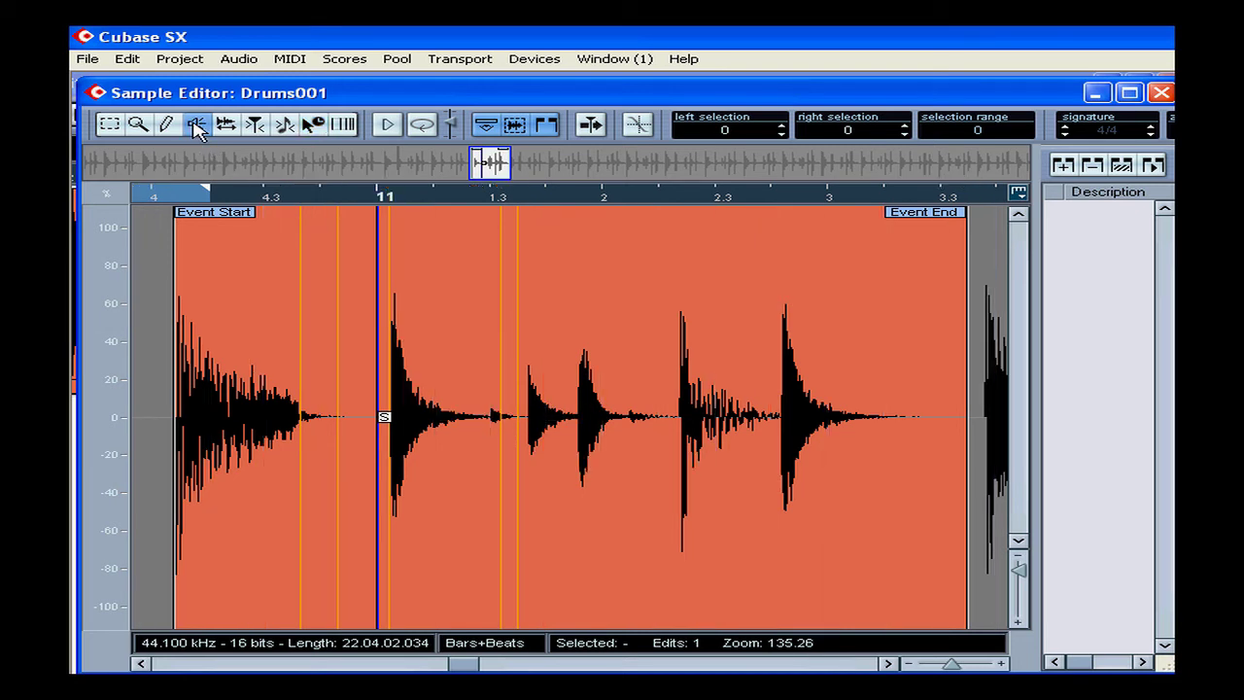
left_click(183, 350)
left_click(183, 350)
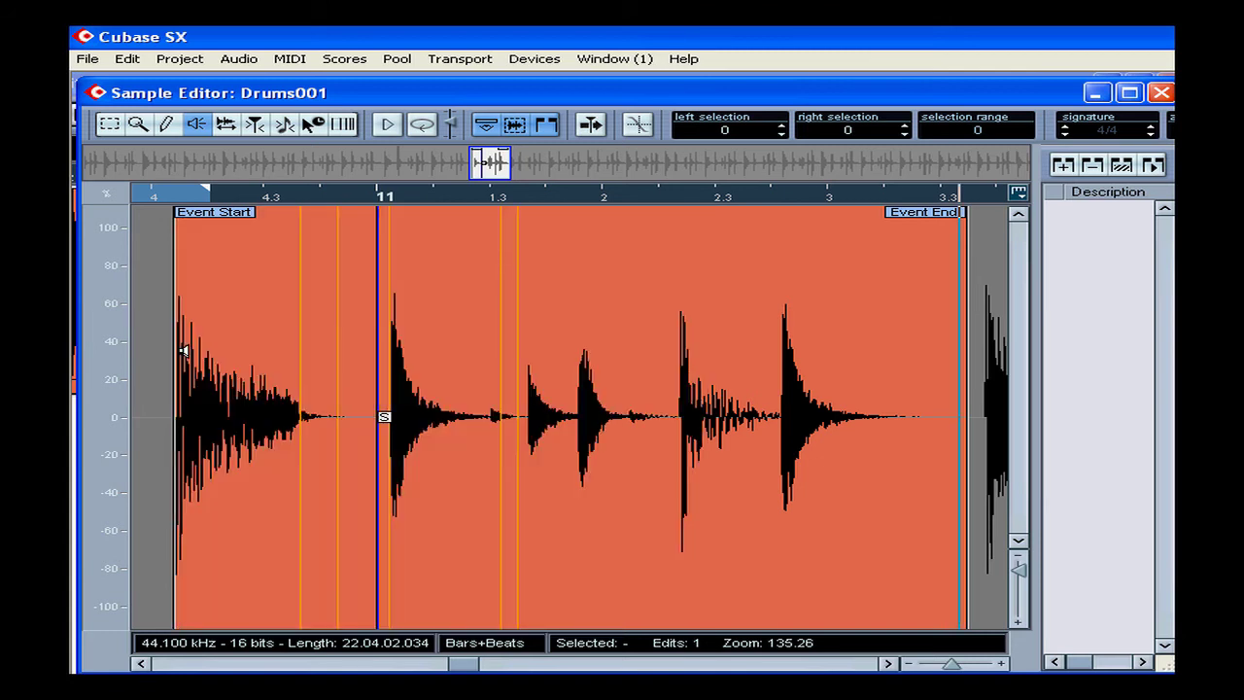
left_click(184, 350)
left_click(184, 350)
- Delete the warp tabs to restore the drum event's original timing, and close the Sample Editor
left_click(313, 125)
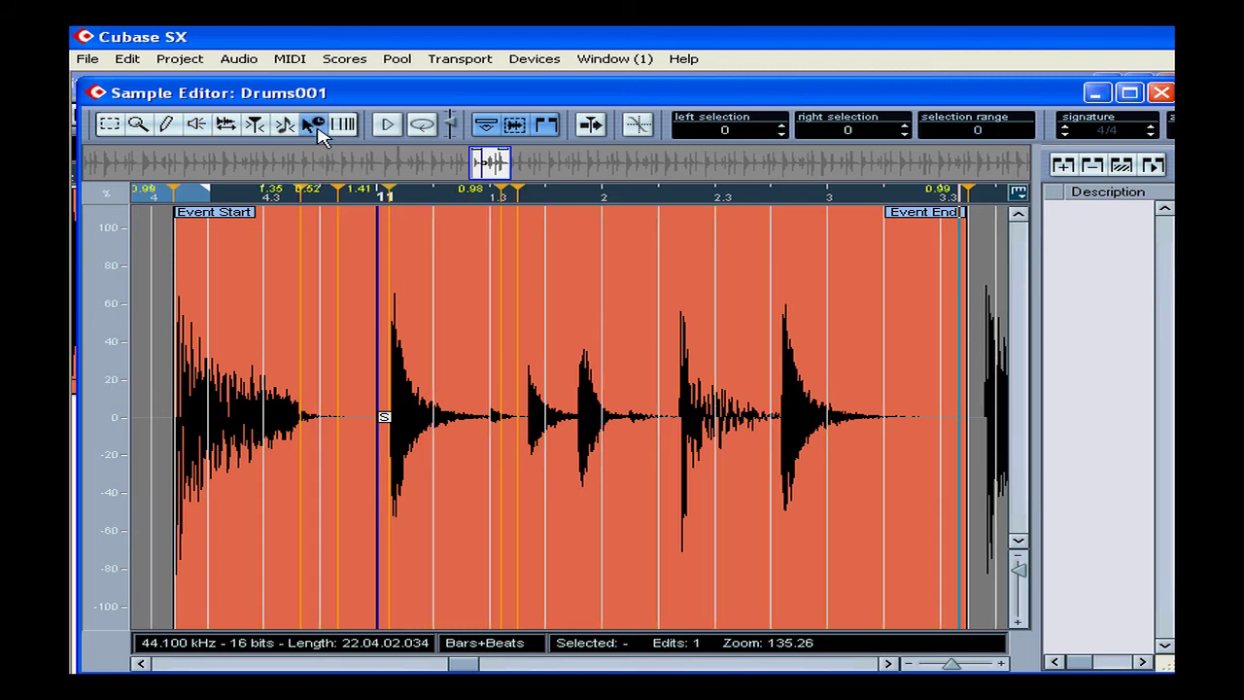
left_click(389, 189, "shift")
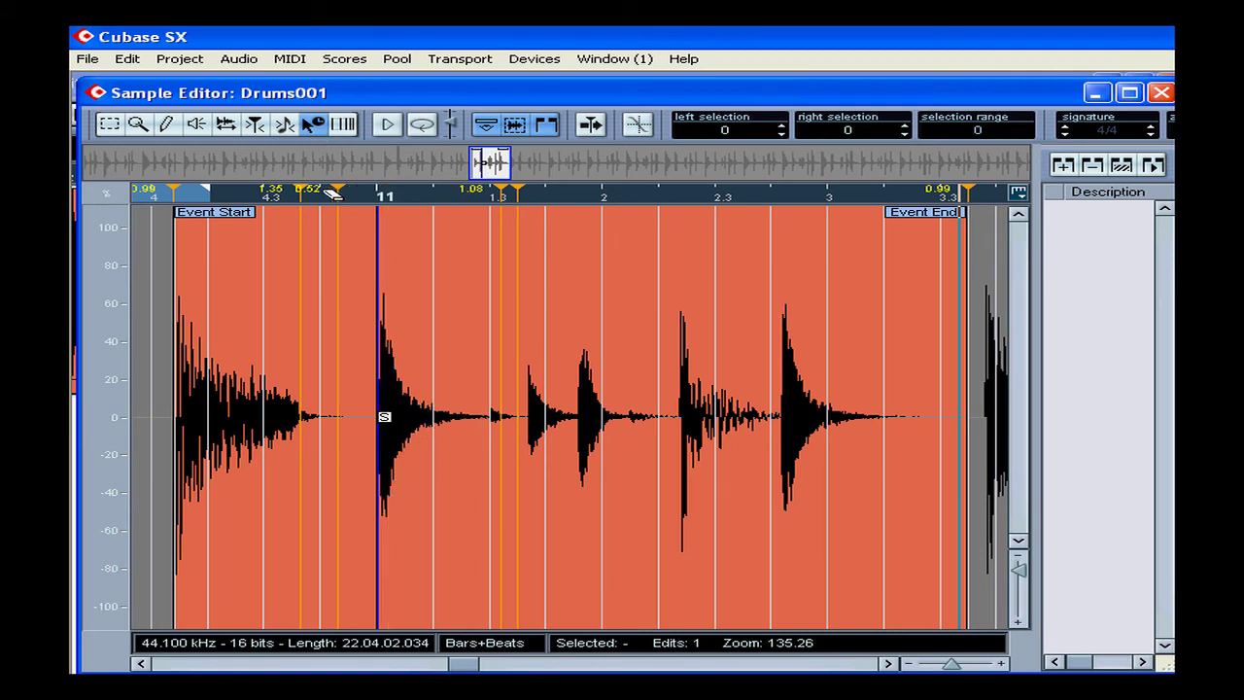
left_click(337, 190, "shift")
left_click(305, 190, "shift")
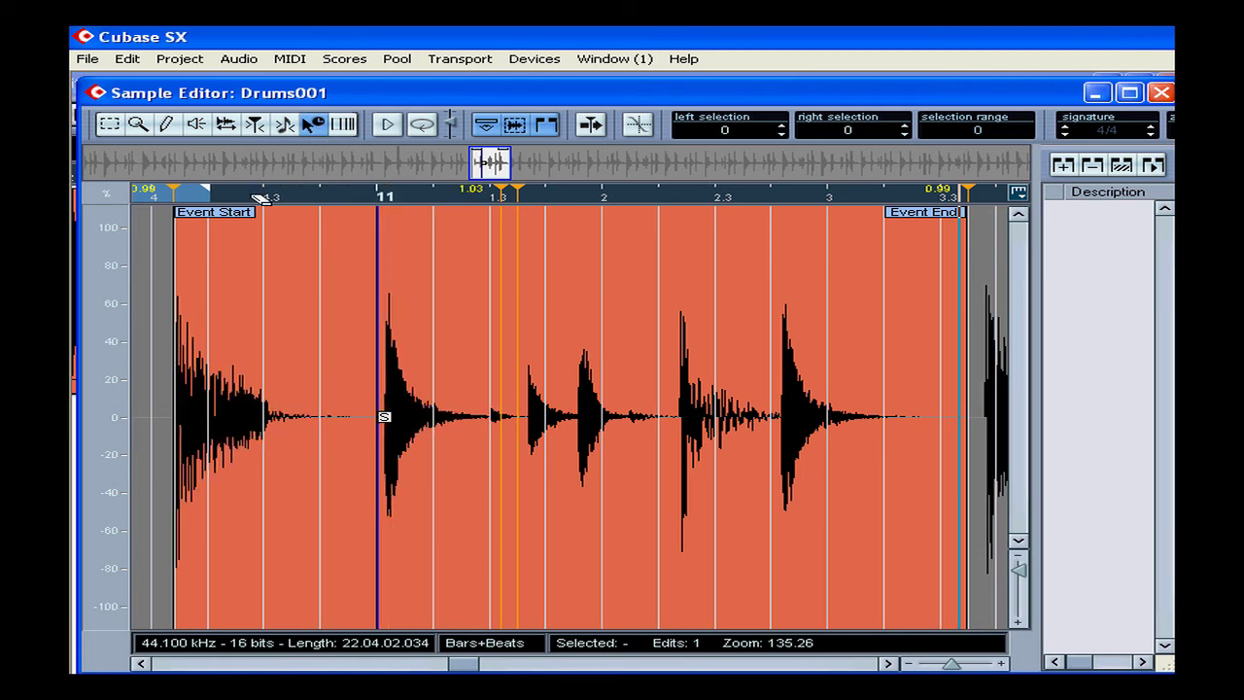
left_click(174, 189, "shift")
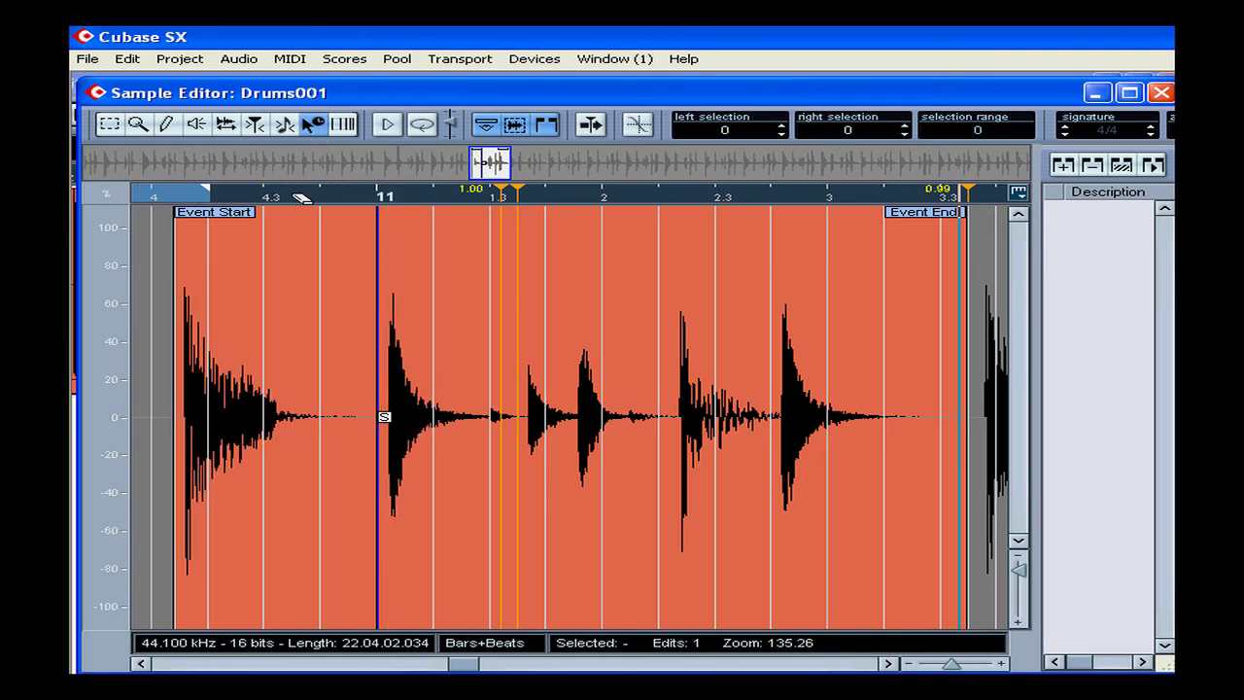
left_click(498, 190, "shift")
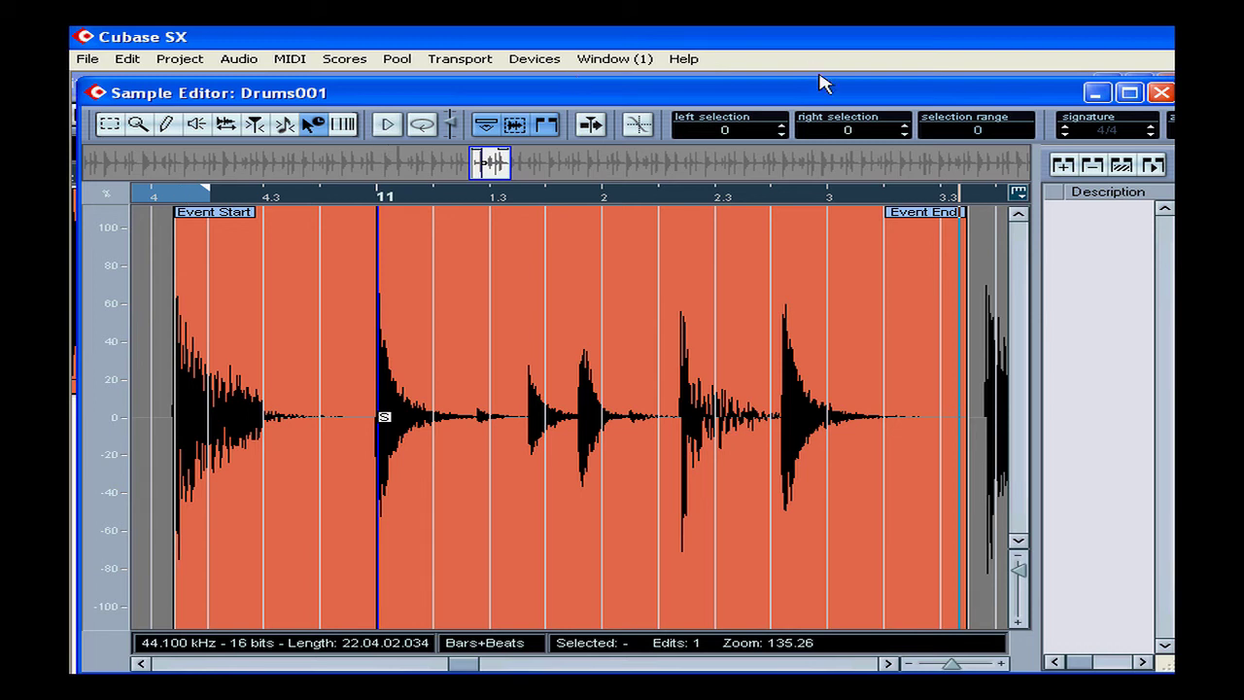
left_click(1161, 92)
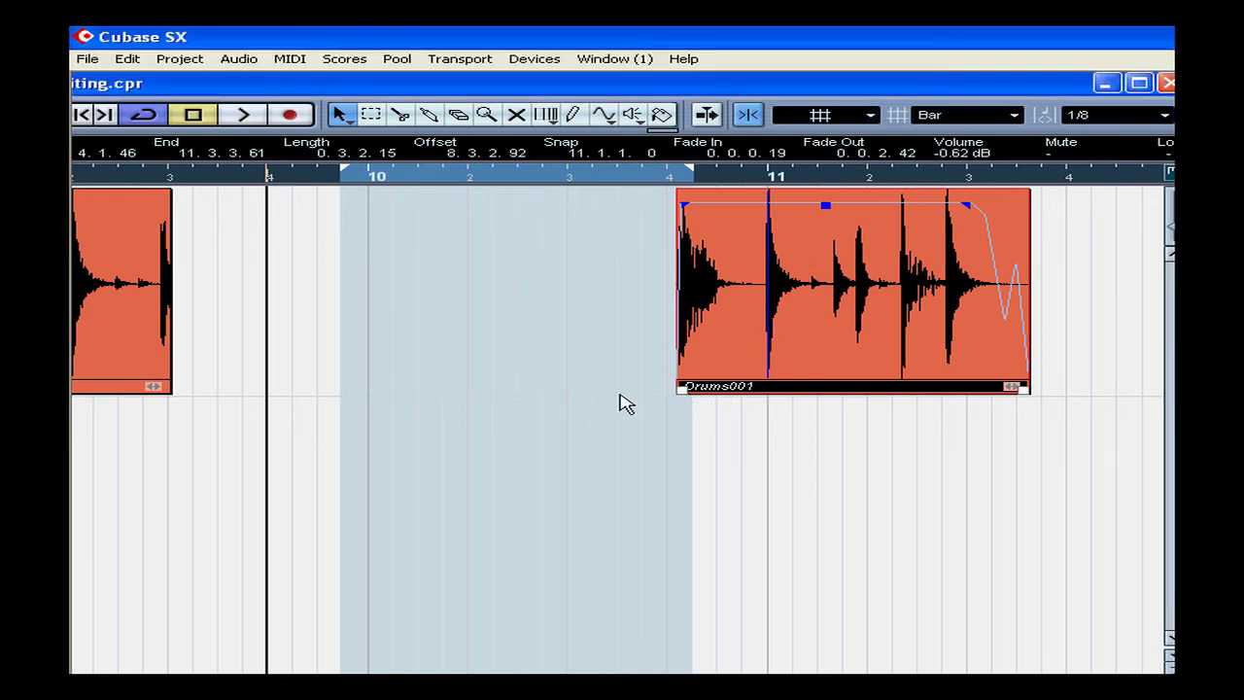
- Extend the drum event's start back to bar 10 and, with snap off, range-select its first hit from 10.1.2.49 to 10.1.4.22
left_click_drag(678, 391, 574, 398)
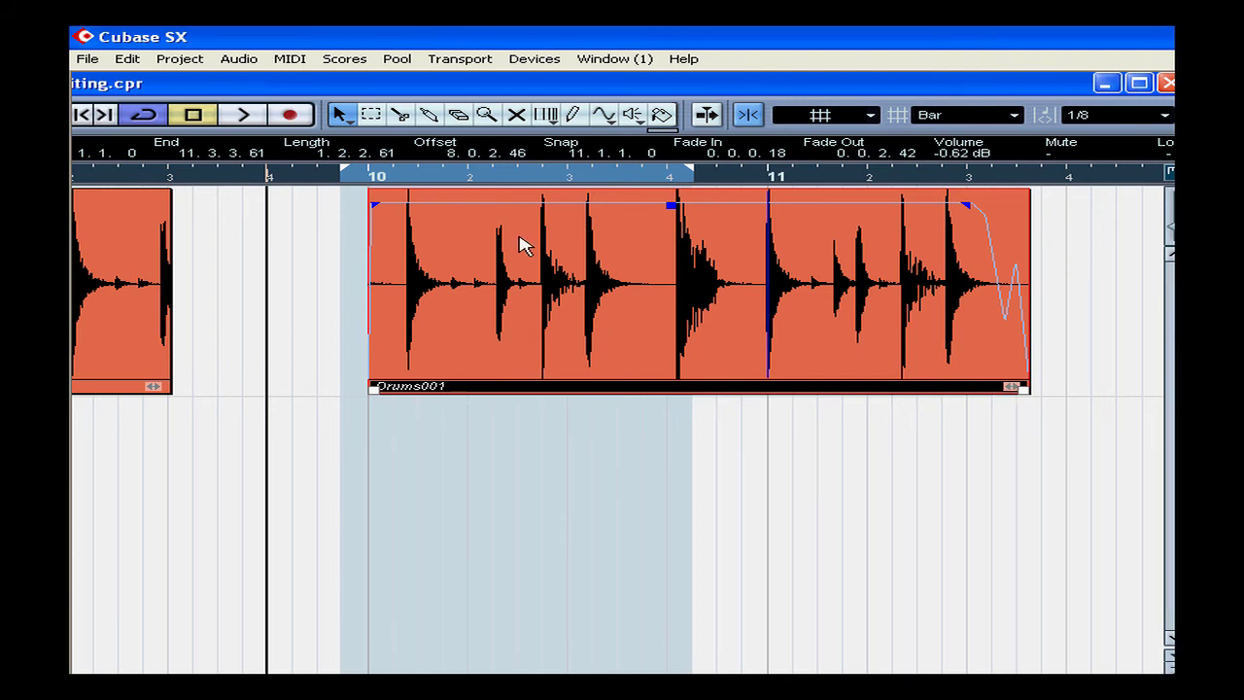
left_click(370, 114)
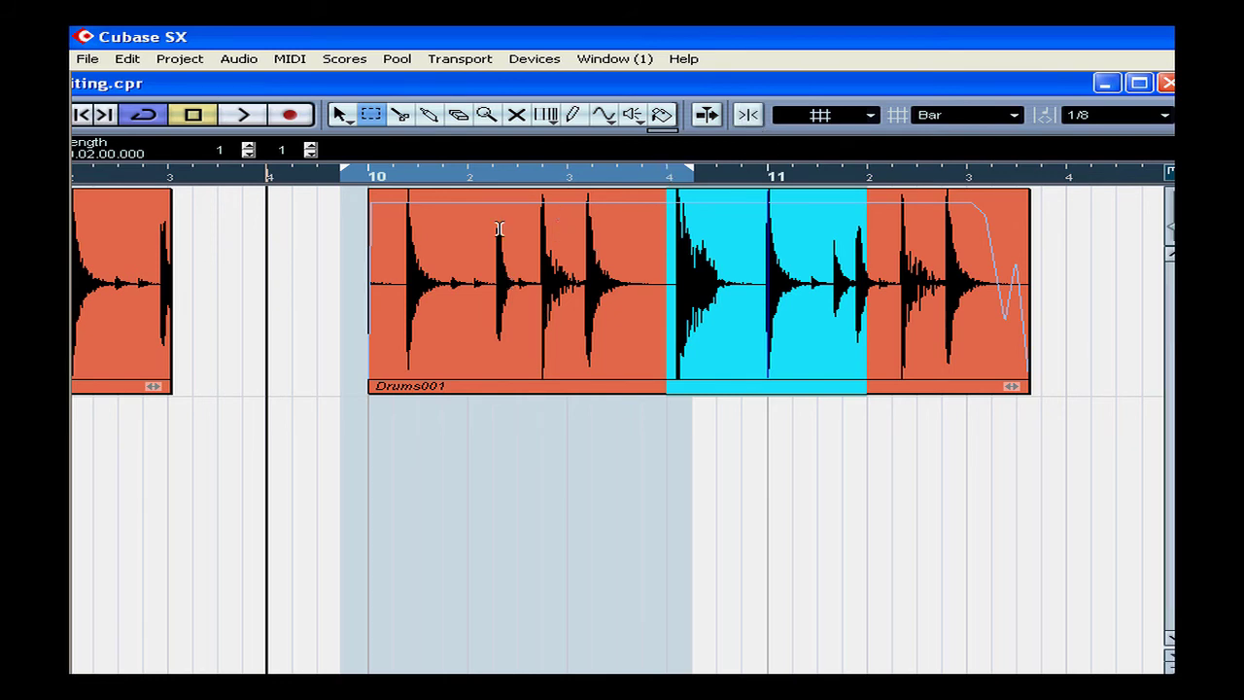
left_click_drag(402, 241, 446, 244)
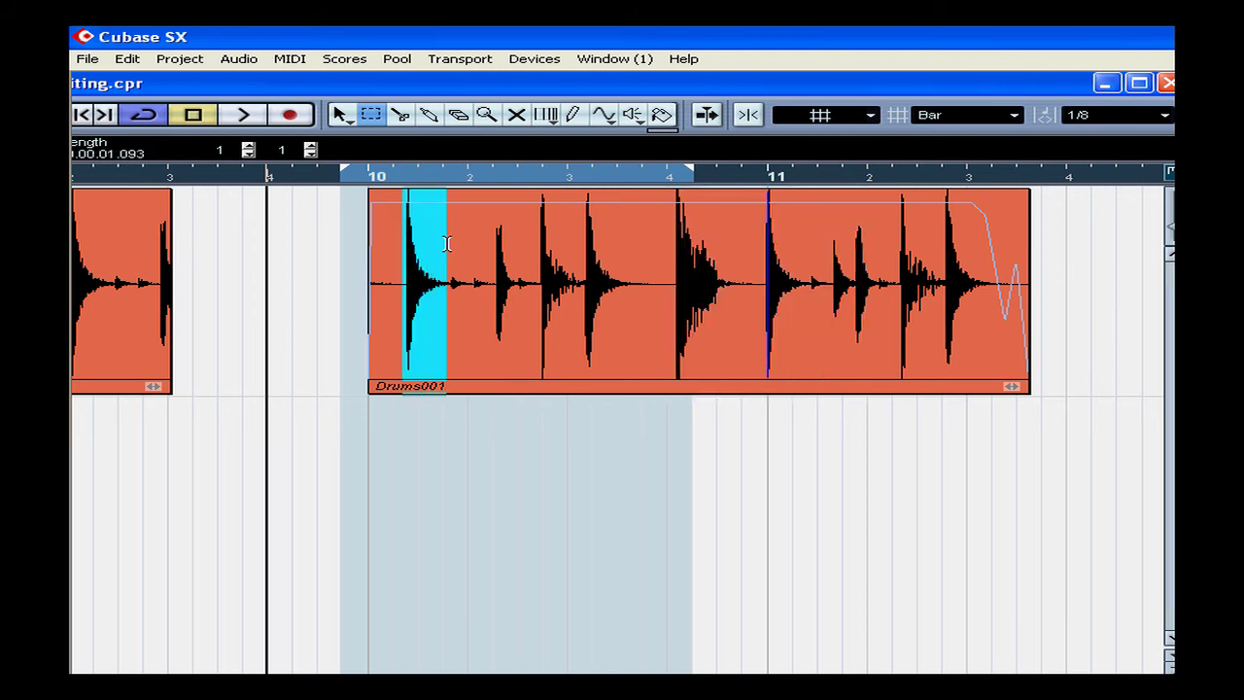
left_click_drag(428, 85, 706, 95)
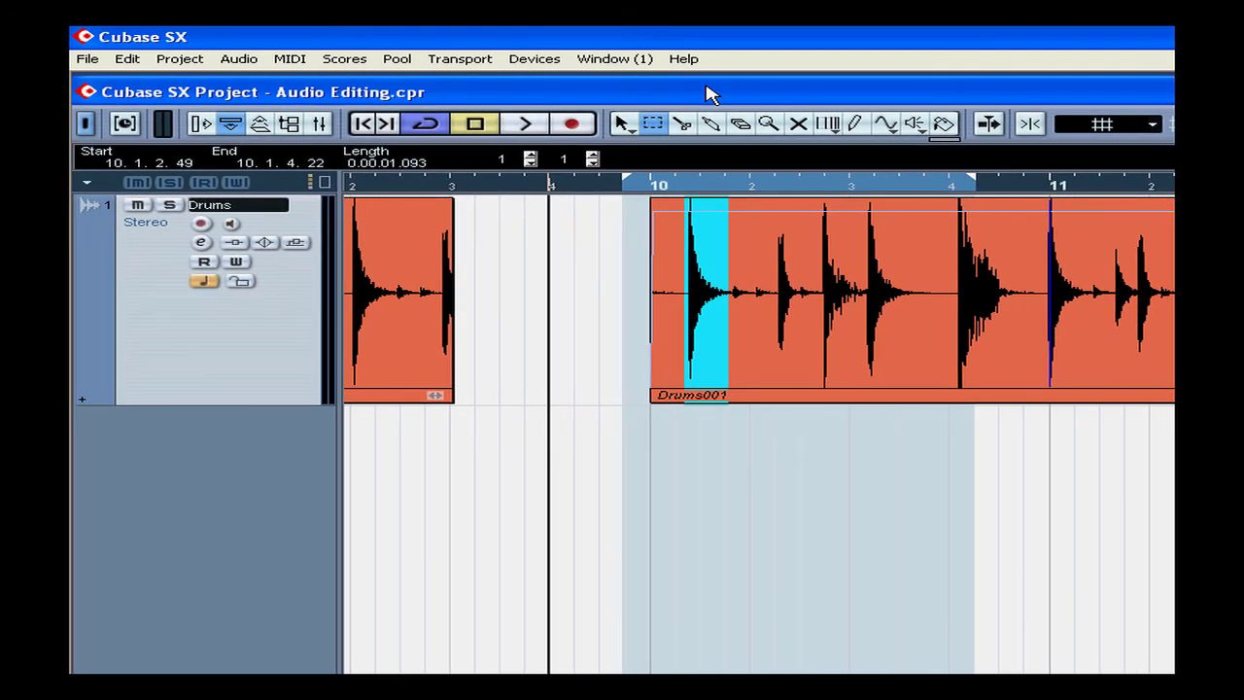
- Copy the range-selected first hit onto a new second Drums track, and split the upper event just before its third to sixth hits
left_click_drag(712, 276, 712, 439)
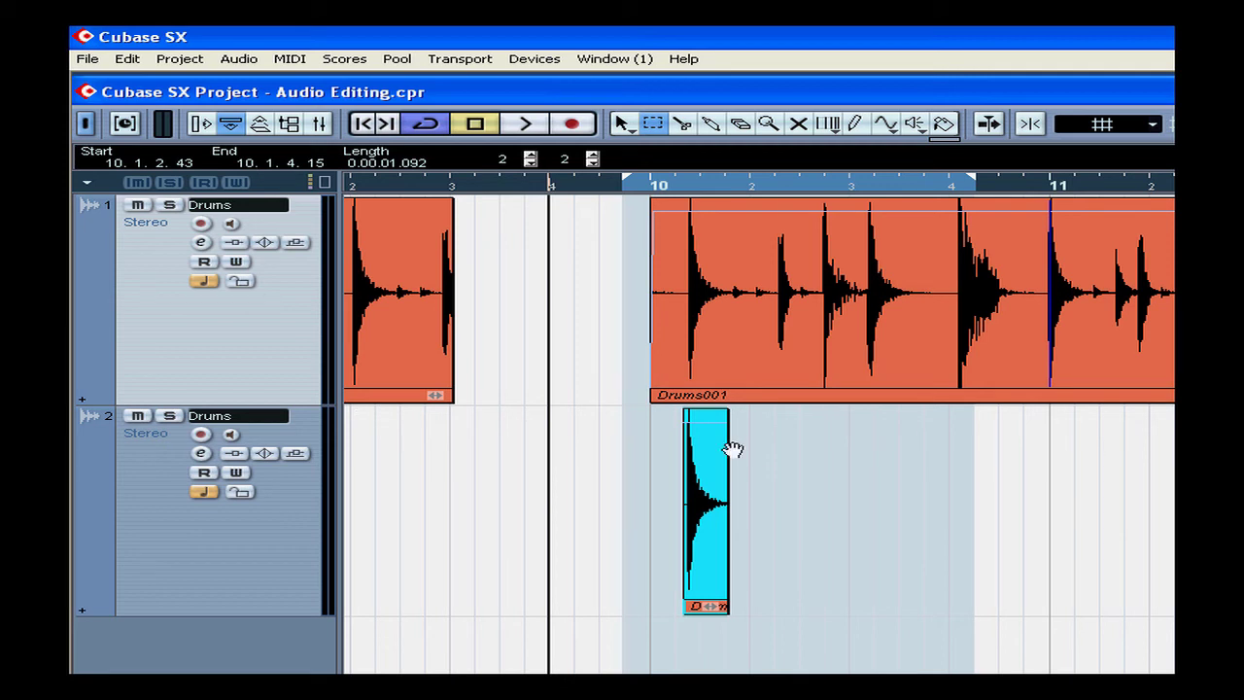
left_click(685, 124)
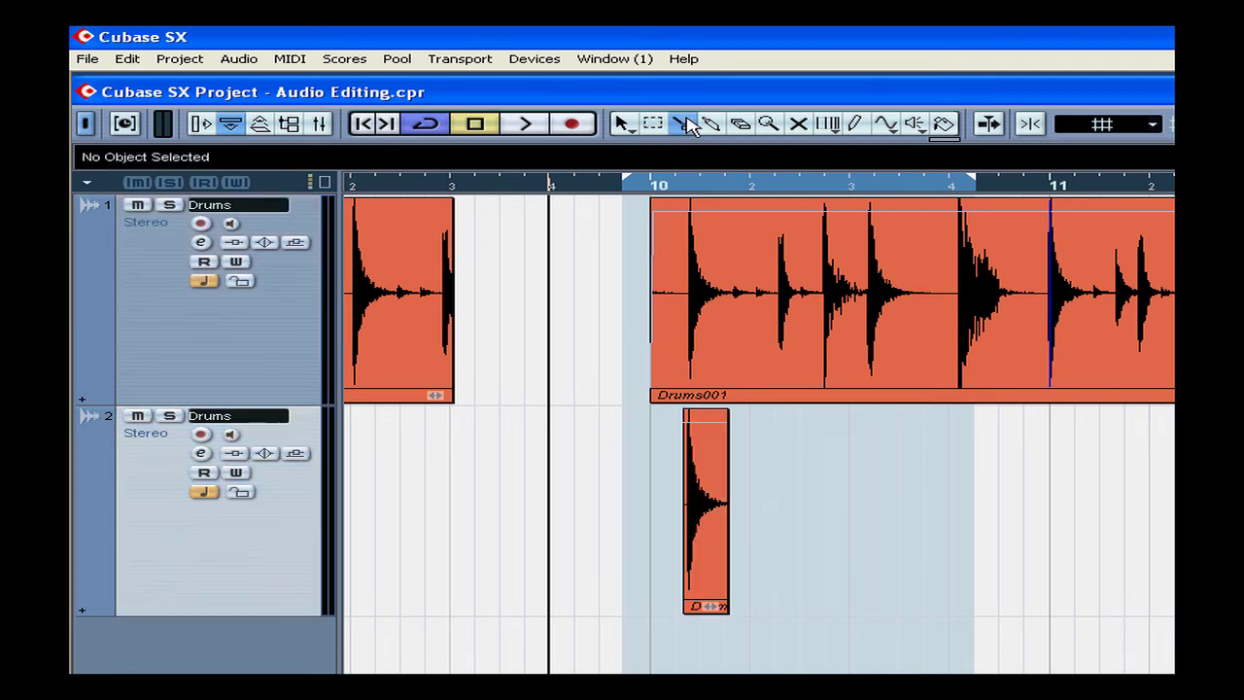
left_click(819, 298)
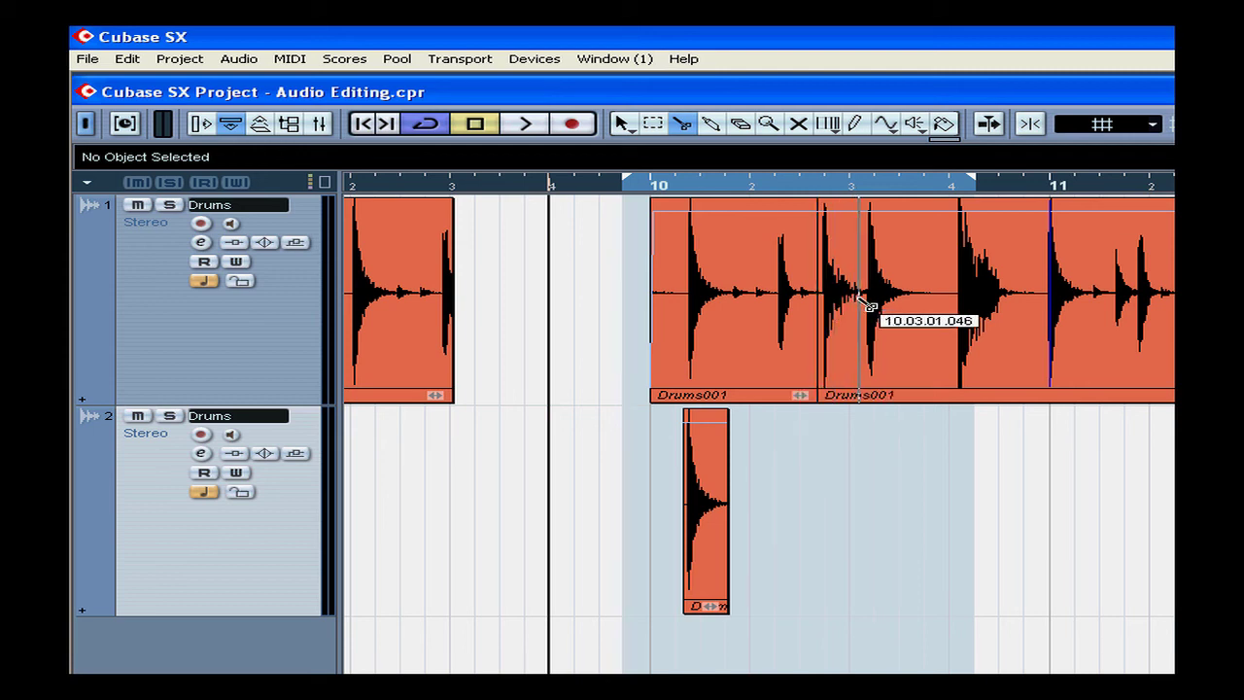
left_click(859, 299)
left_click(956, 307)
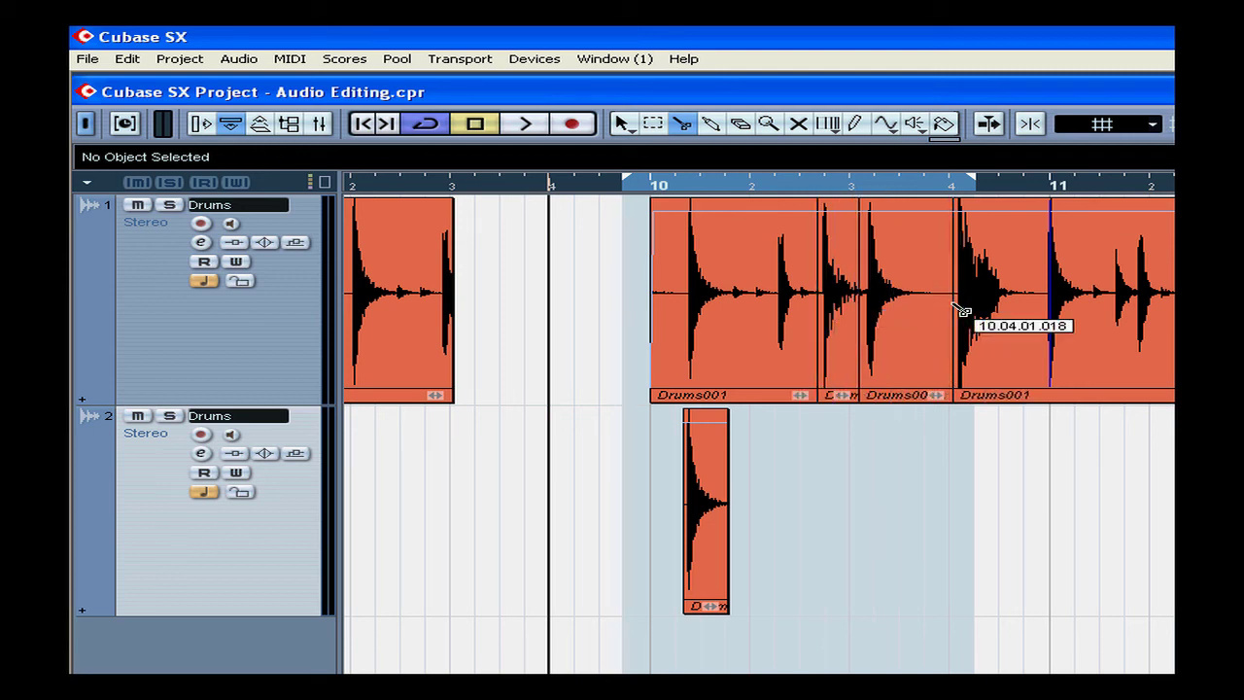
left_click(1047, 311)
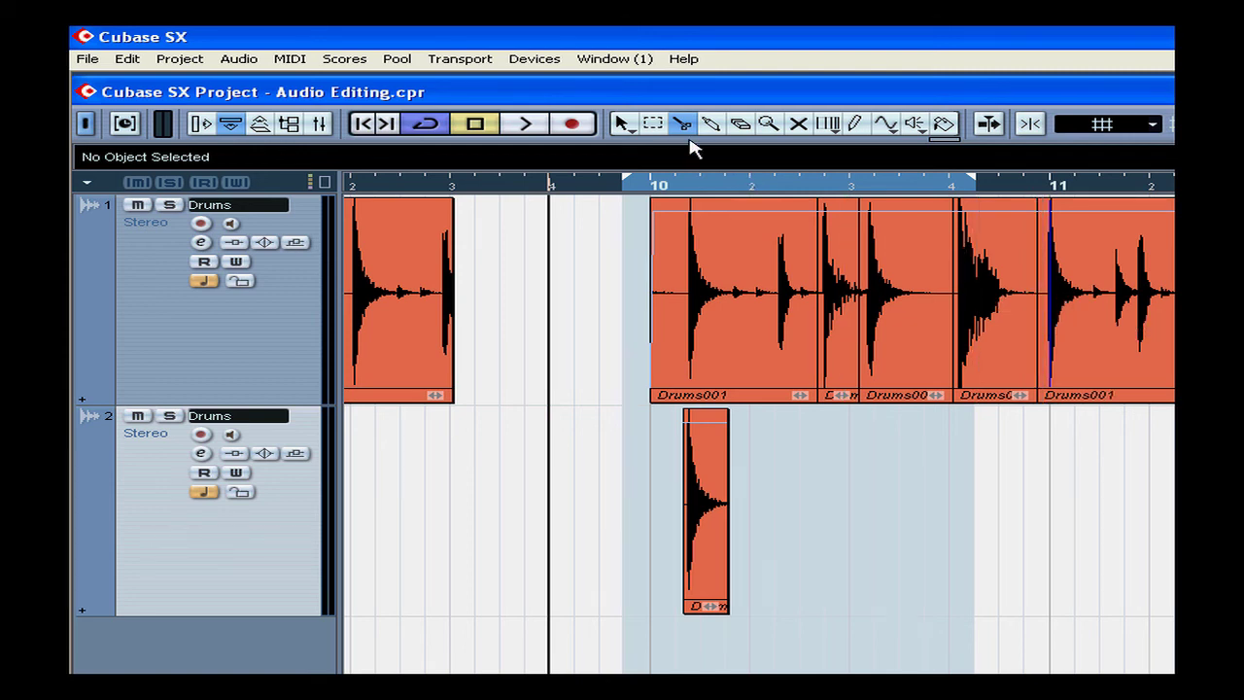
- Copy the upper track's short third-hit slice and its slice just before beat 4 together onto the second Drums track, slightly earlier
left_click(623, 123)
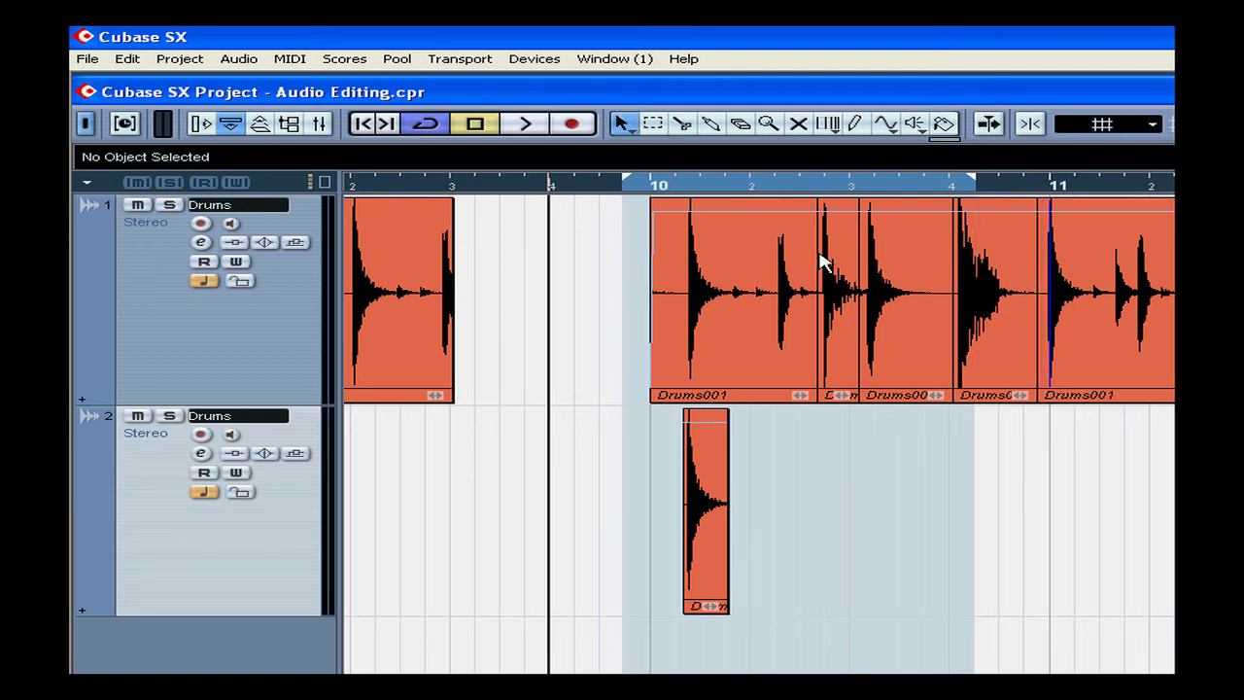
left_click(848, 284)
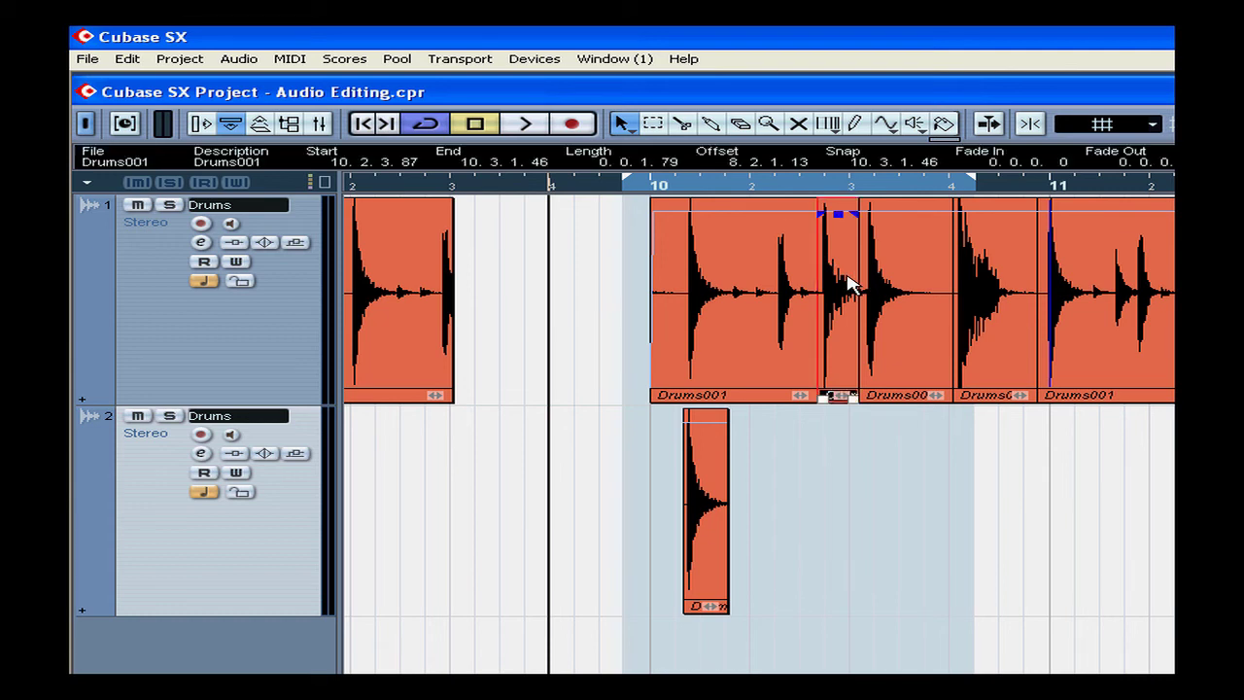
left_click(1028, 295, "shift")
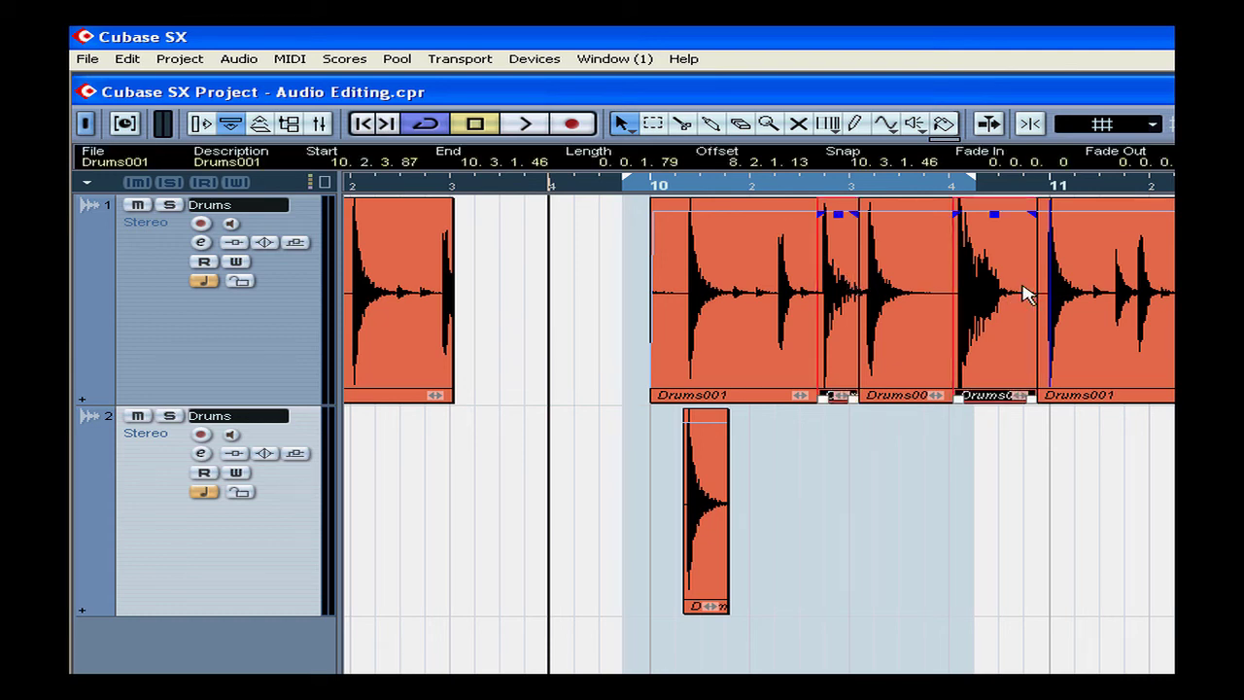
left_click_drag(1020, 293, 925, 472)
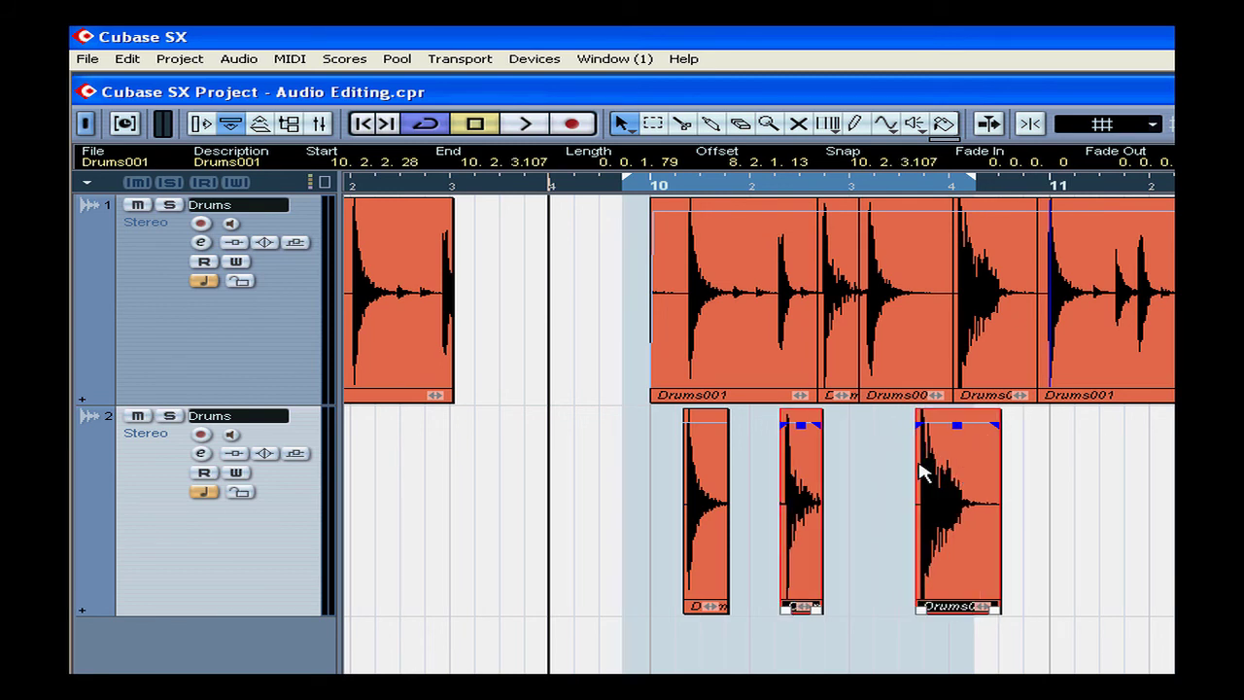
- Move the copied short slice to just before bar 11 and the first-hit slice to 10.2.3.1, extending the latter and the long slice until they overlap
left_click(870, 474)
left_click(795, 476)
left_click_drag(795, 476, 1047, 494)
left_click_drag(695, 509, 807, 510)
mouse_move(838, 607)
left_mouse_down()
mouse_move(920, 607)
mouse_move(844, 607)
left_mouse_up()
left_click(948, 611)
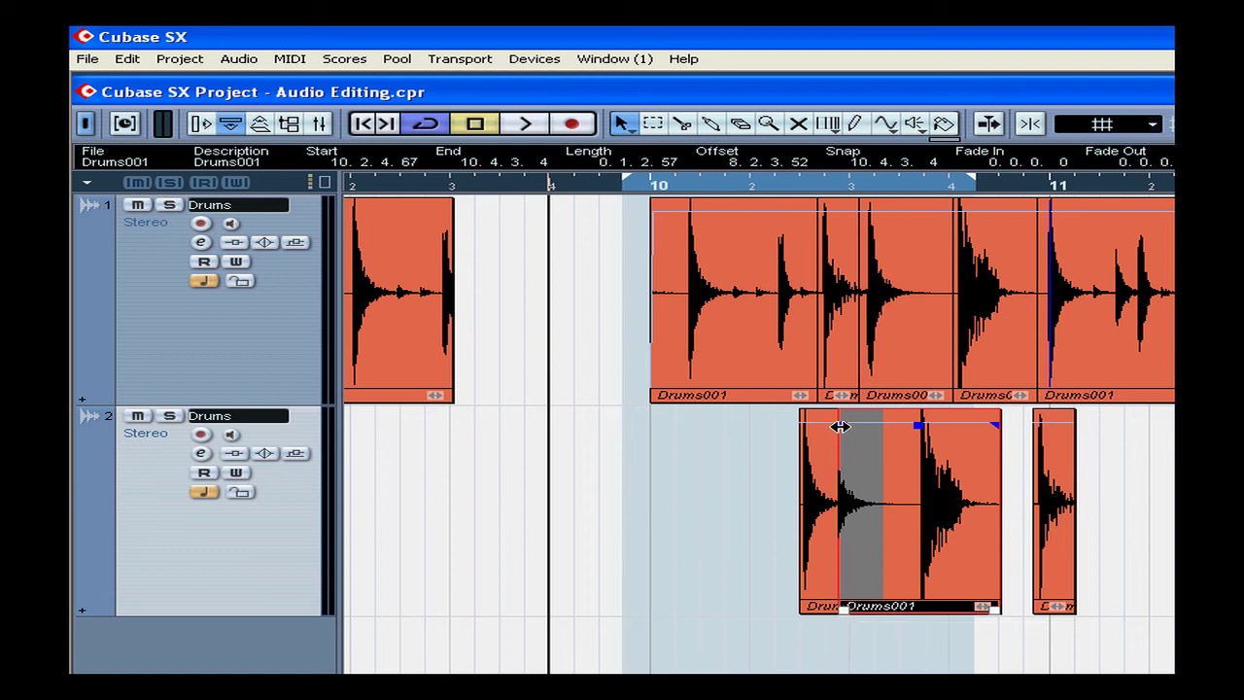
- Crossfade the overlapping area of the first two events on the second Drums track
mouse_move(840, 424)
left_mouse_down()
mouse_move(883, 422)
mouse_move(826, 425)
left_mouse_up()
left_click_drag(993, 425, 1021, 431)
left_click(775, 473)
left_click(865, 477)
left_click(238, 59)
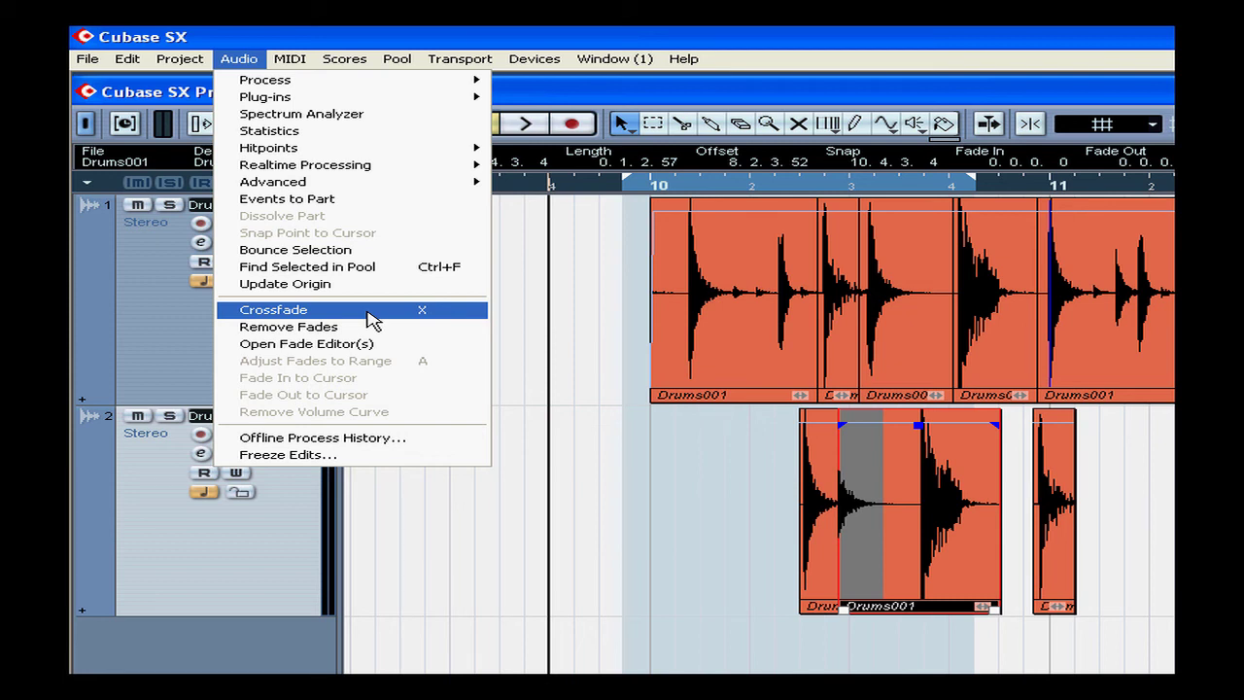
left_click(372, 320)
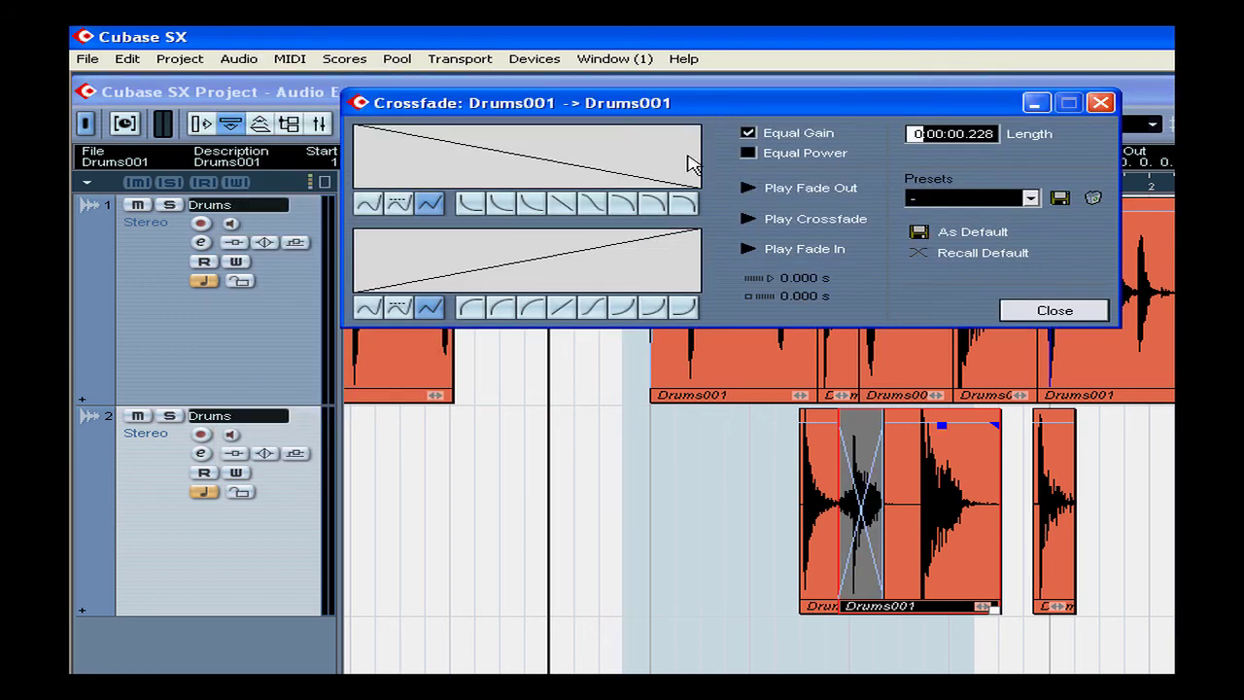
- Give the crossfade S-shaped curves, shift the fade-in's middle point later and higher, and close the crossfade settings
left_click(595, 306)
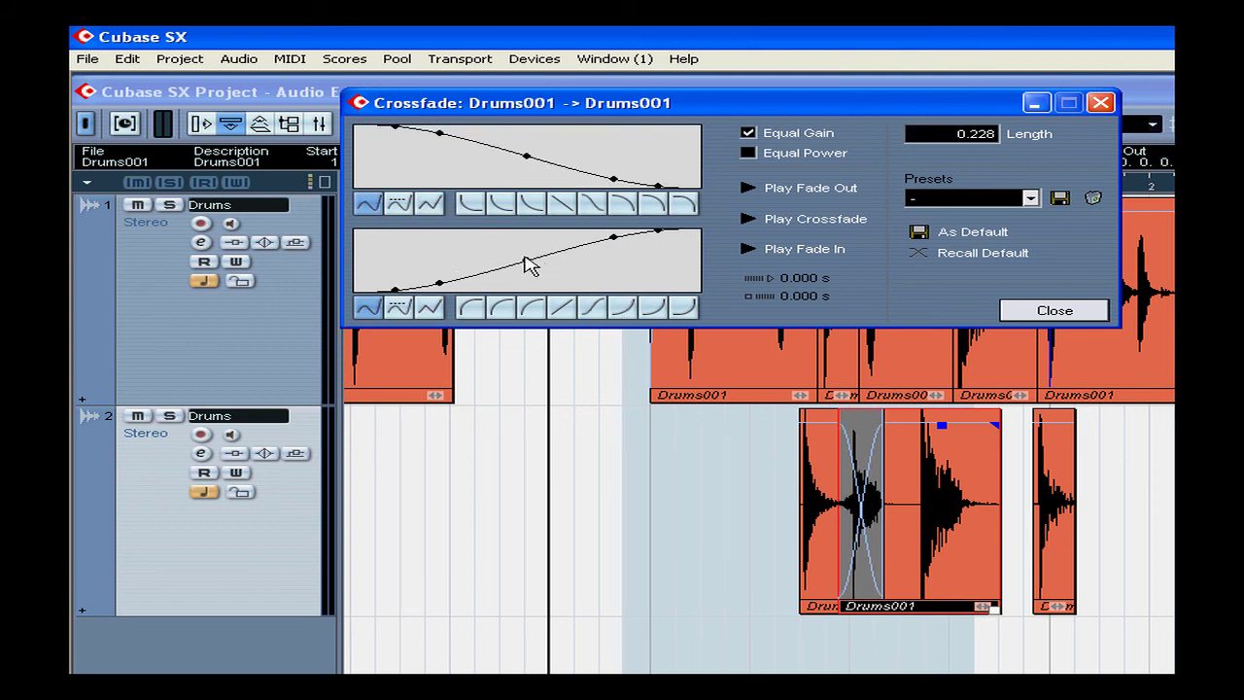
left_click_drag(528, 262, 565, 241)
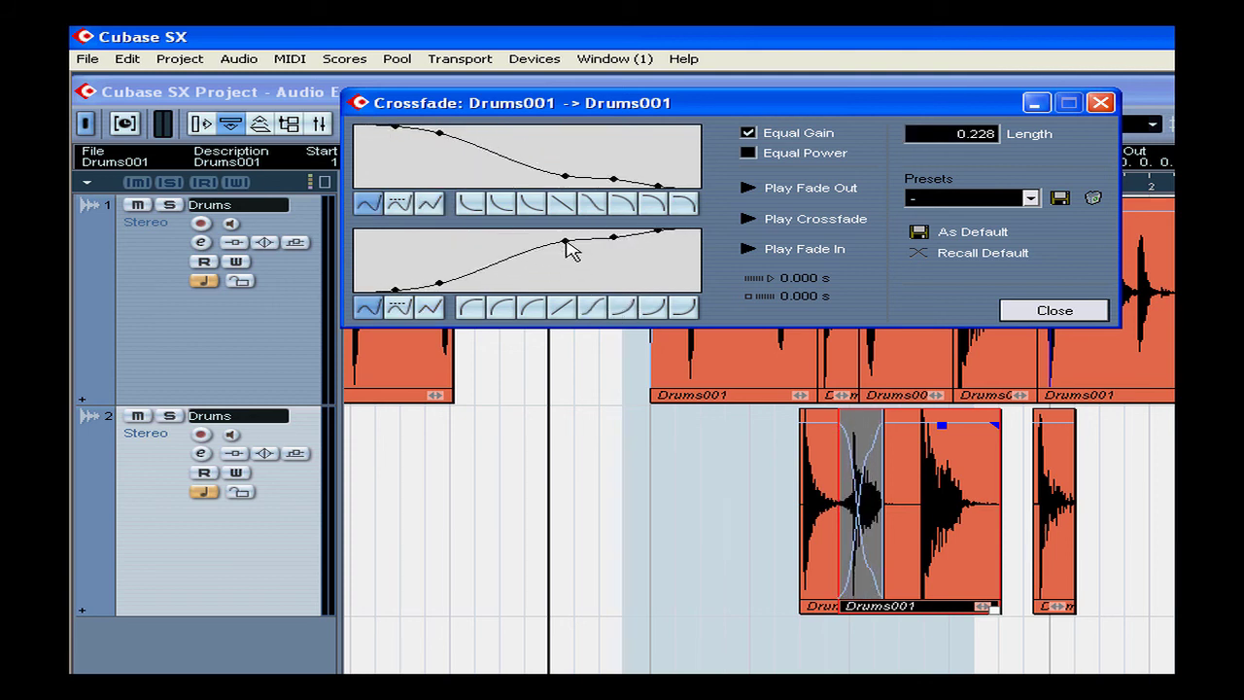
left_click(1052, 313)
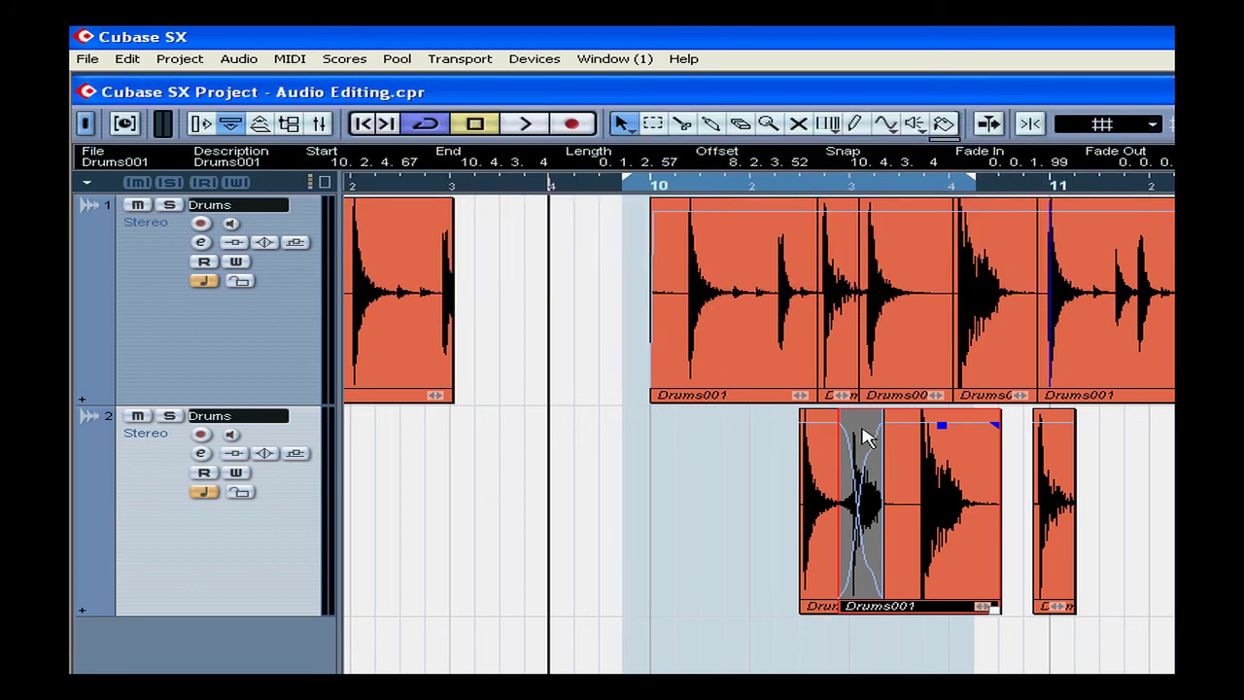
- Reopen the crossfade, raise the fade-out's middle point slightly to smooth both curves, and close the settings
double_click(868, 438)
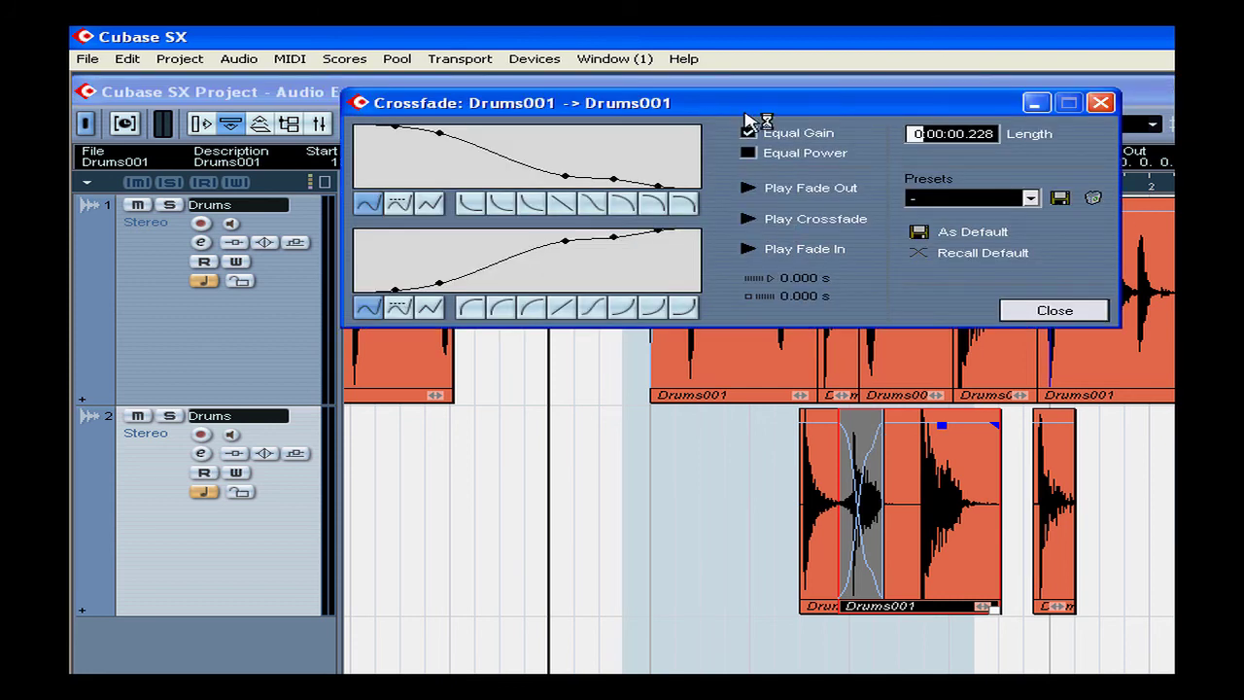
left_click_drag(745, 112, 736, 133)
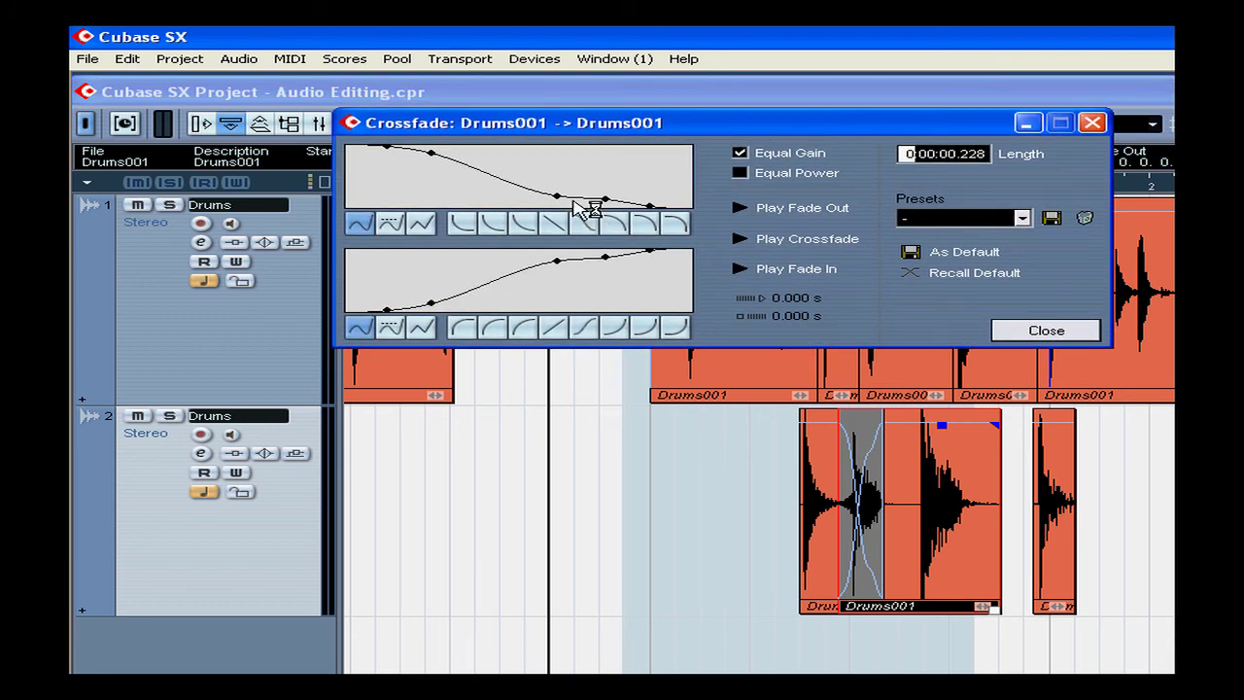
mouse_move(561, 201)
left_mouse_down()
mouse_move(589, 184)
mouse_move(571, 191)
left_mouse_up()
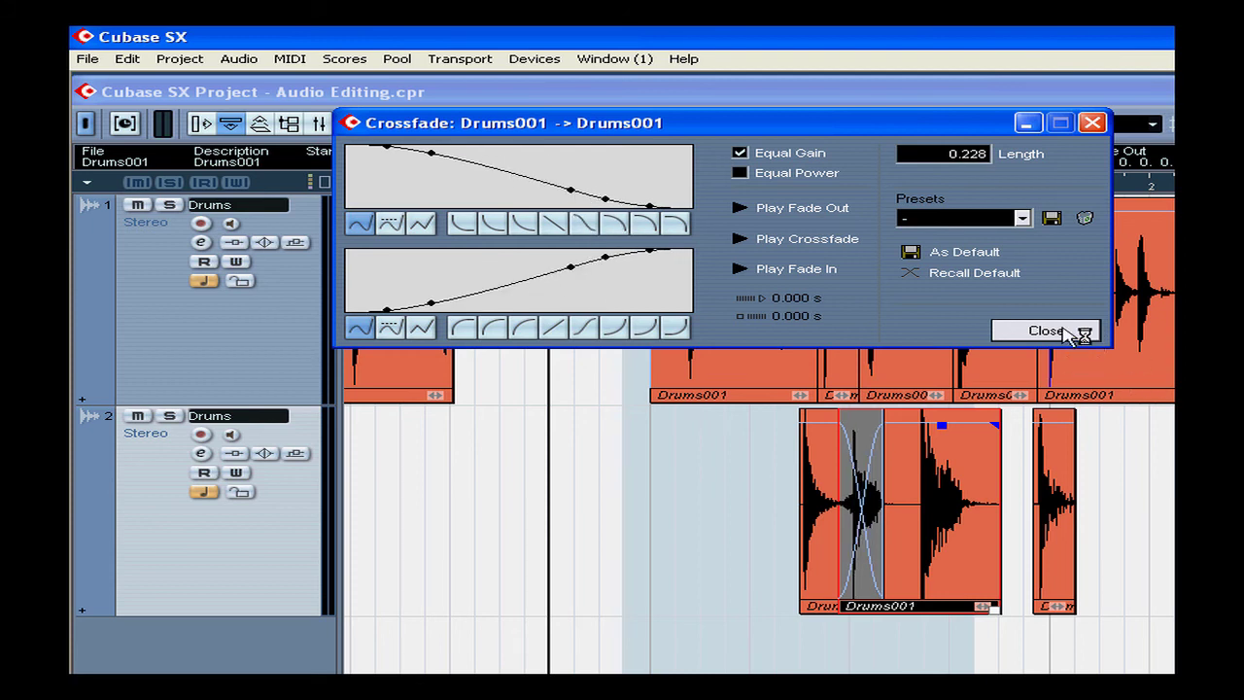
left_click(1067, 331)
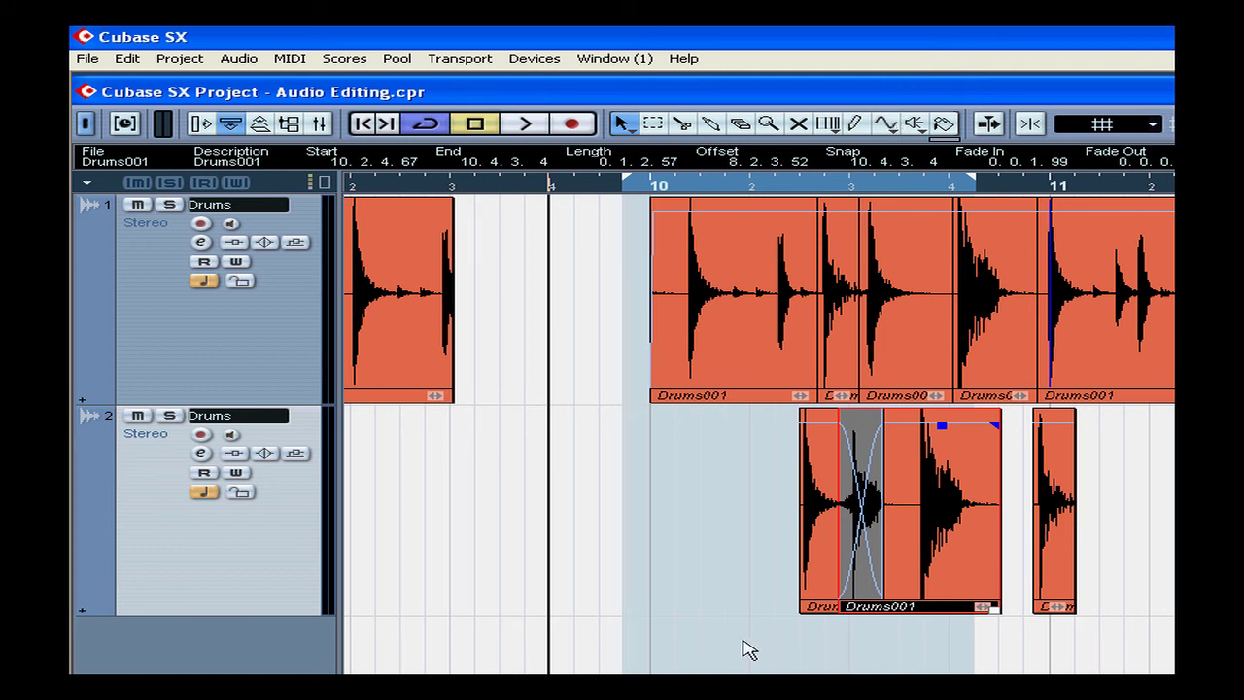
- Select all events on the second Drums track and combine them into one audio part
left_click_drag(743, 639, 1171, 451)
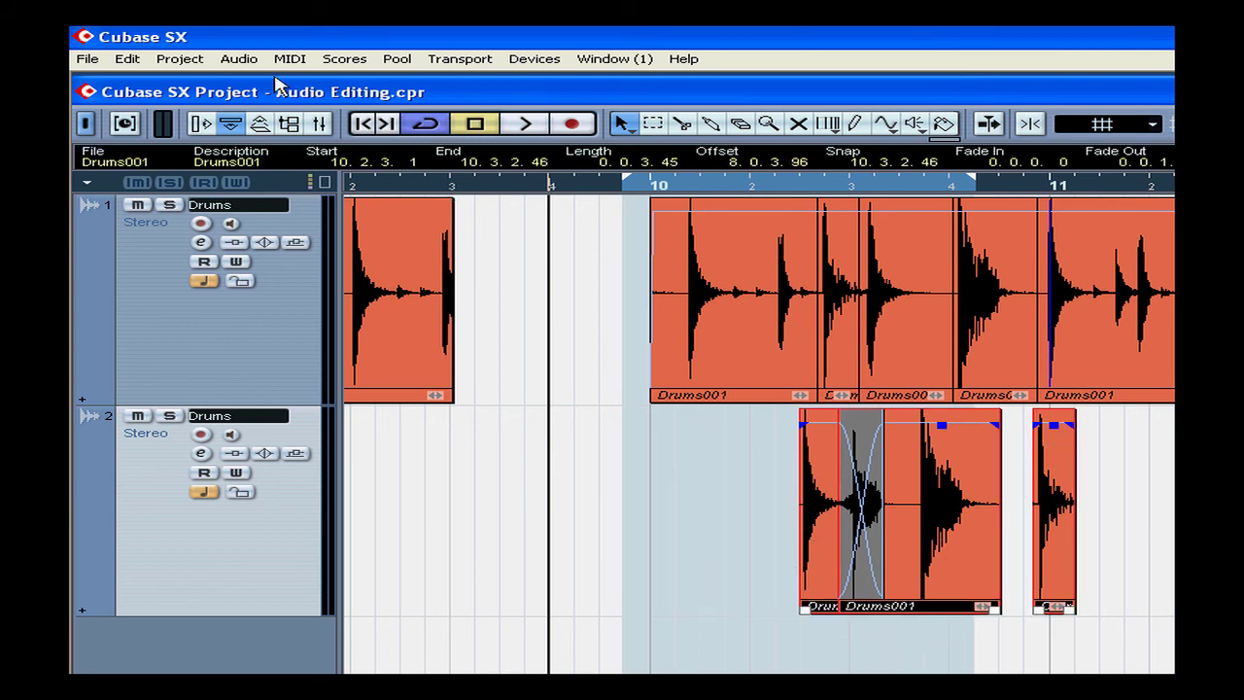
left_click(248, 61)
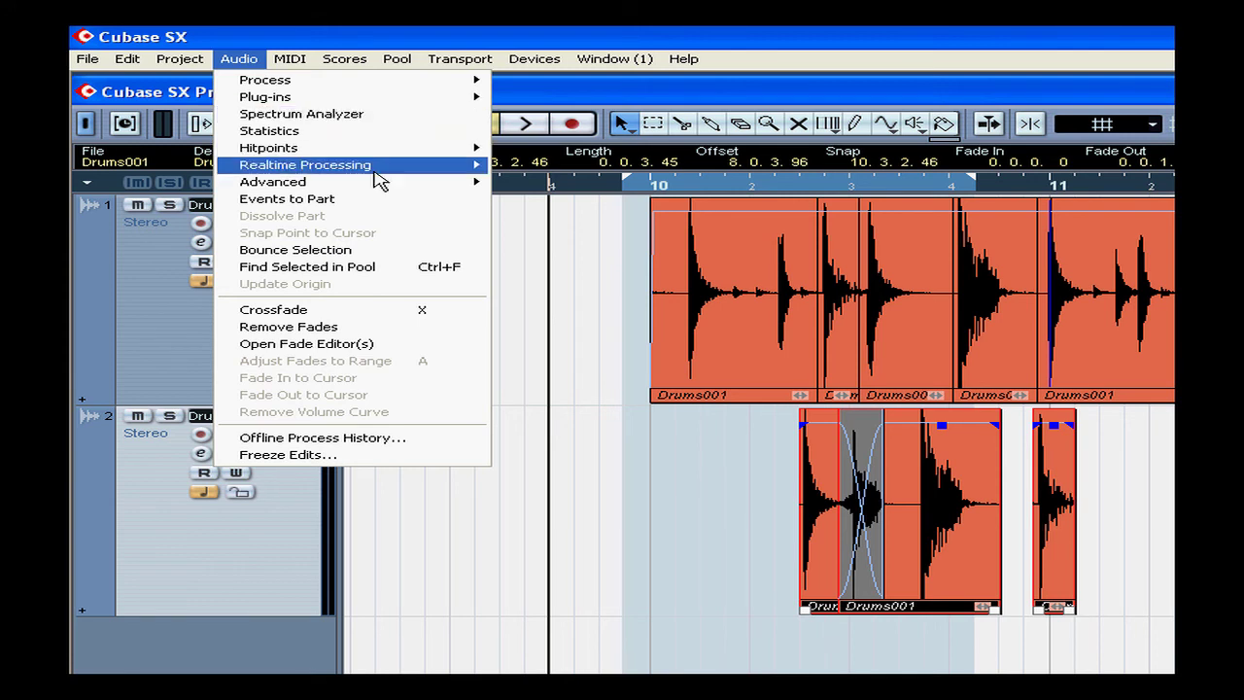
left_click(405, 208)
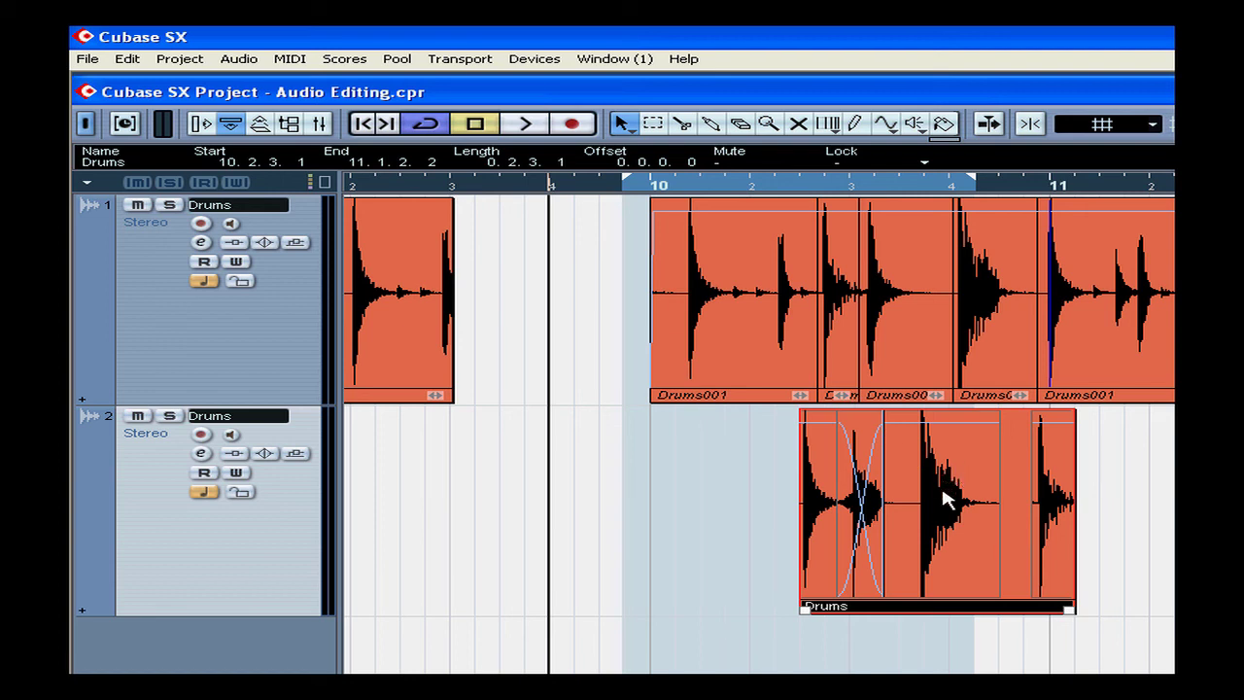
- Open the combined drum part for editing and slightly raise the volume of its lower event
double_click(1023, 500)
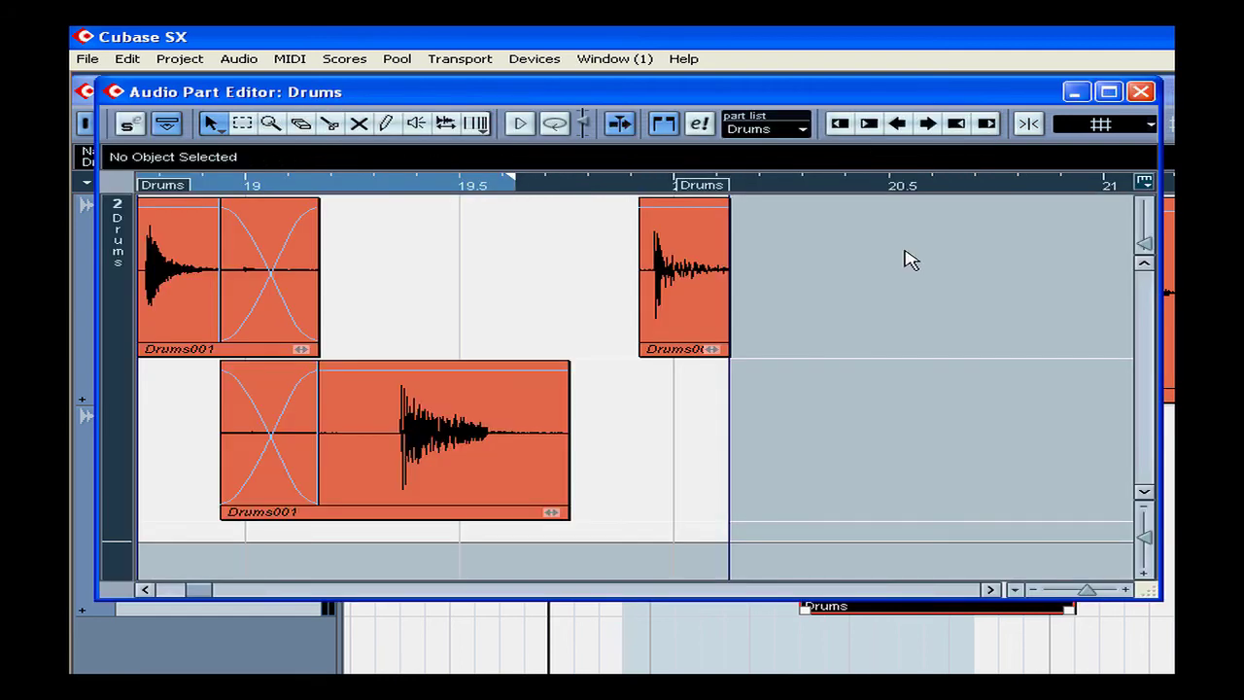
left_click(292, 385)
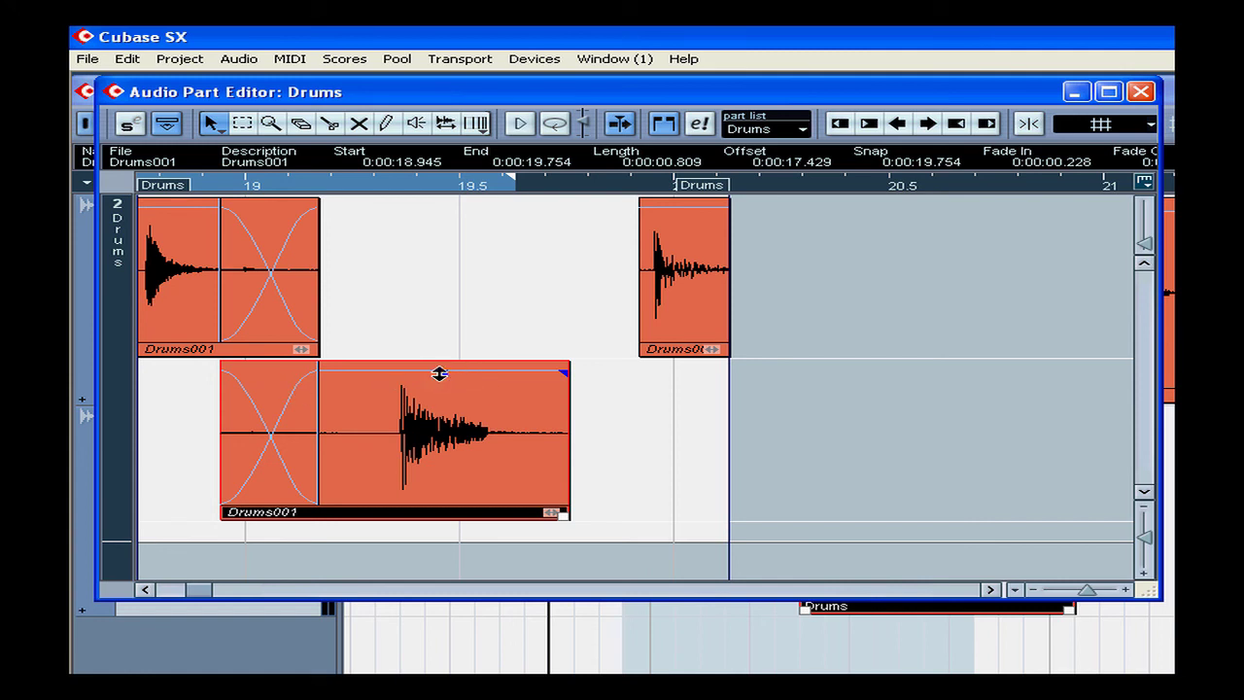
mouse_move(443, 373)
left_mouse_down()
mouse_move(444, 418)
mouse_move(442, 368)
left_mouse_up()
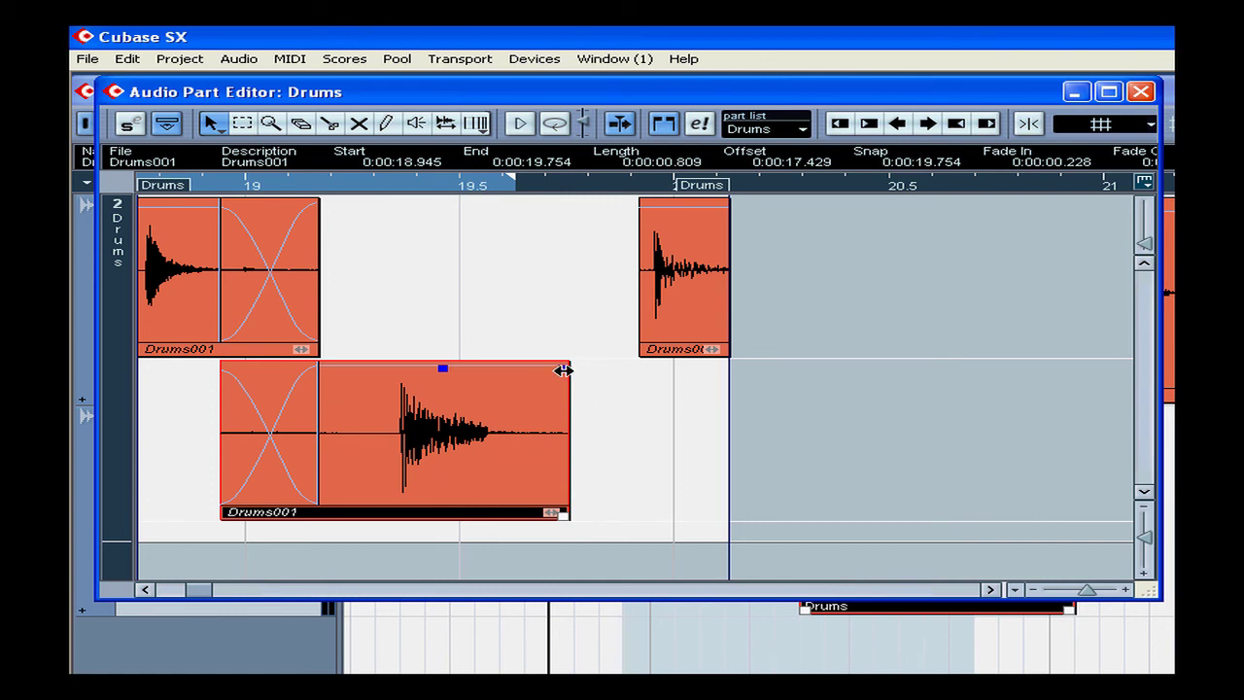
- Add a fade-out starting near the end of the lower event's hit, and extend the event's end to 0:00:19.832
left_click_drag(564, 370, 483, 369)
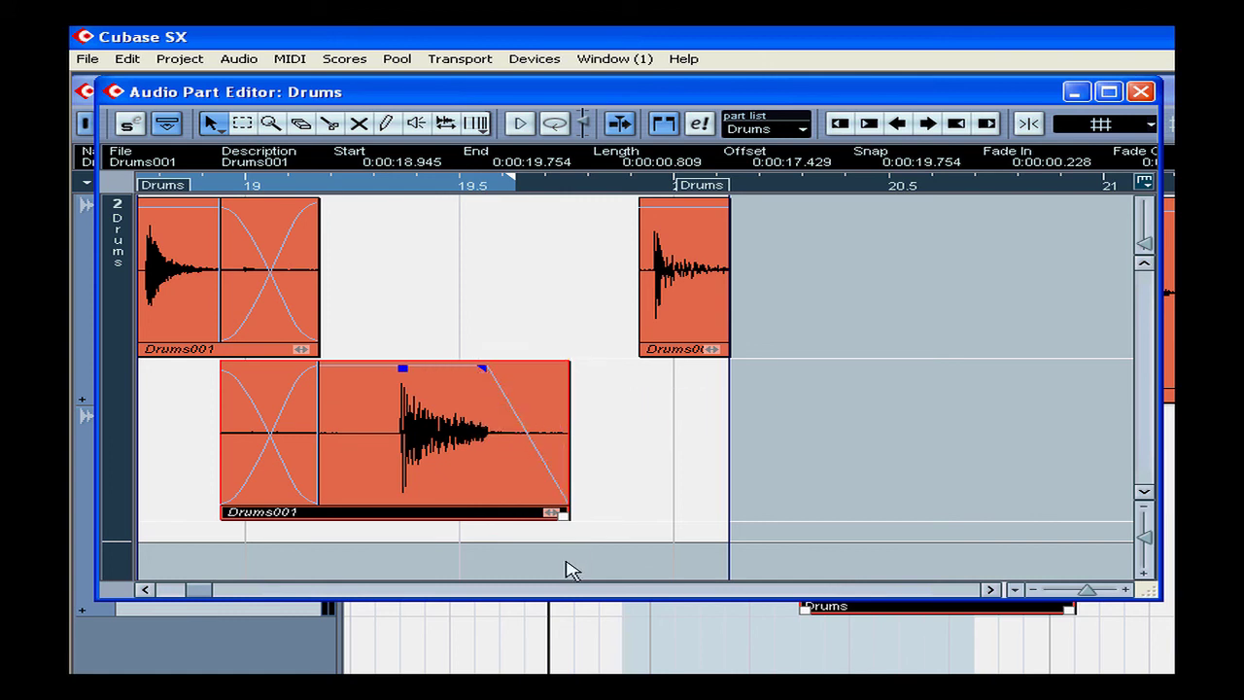
left_click_drag(567, 516, 602, 513)
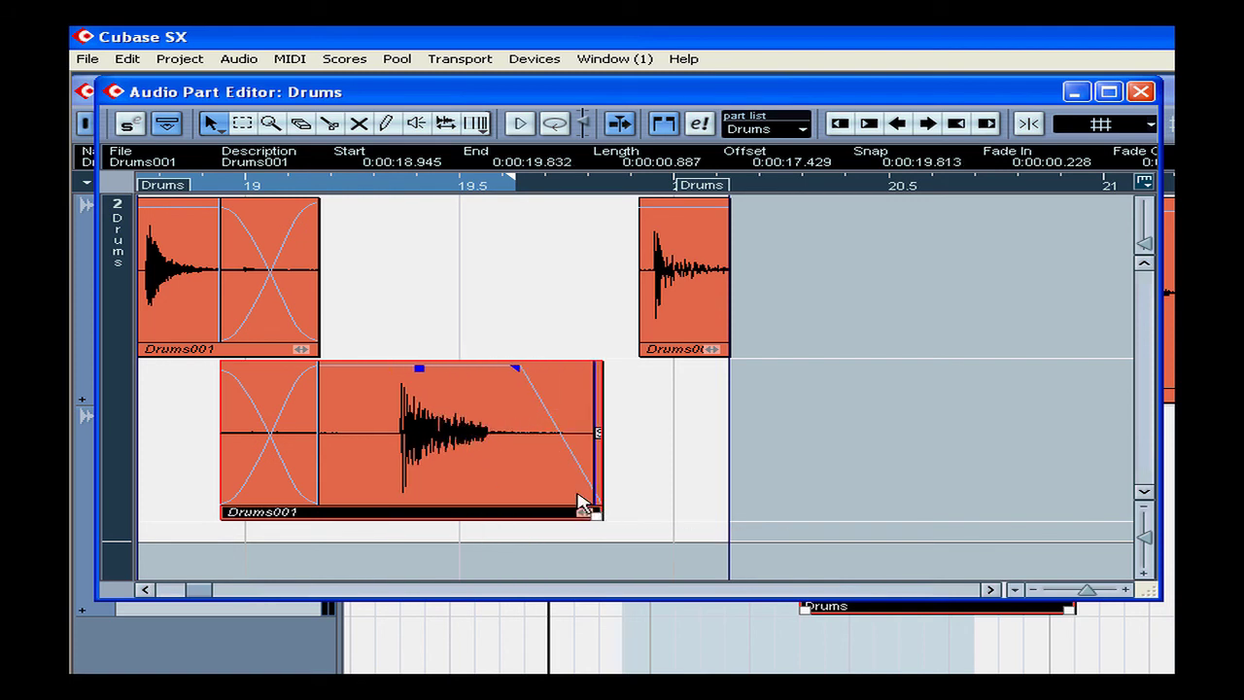
- Inspect the lower event in the Sample Editor, and close both the Sample Editor and the Audio Part Editor
double_click(455, 455)
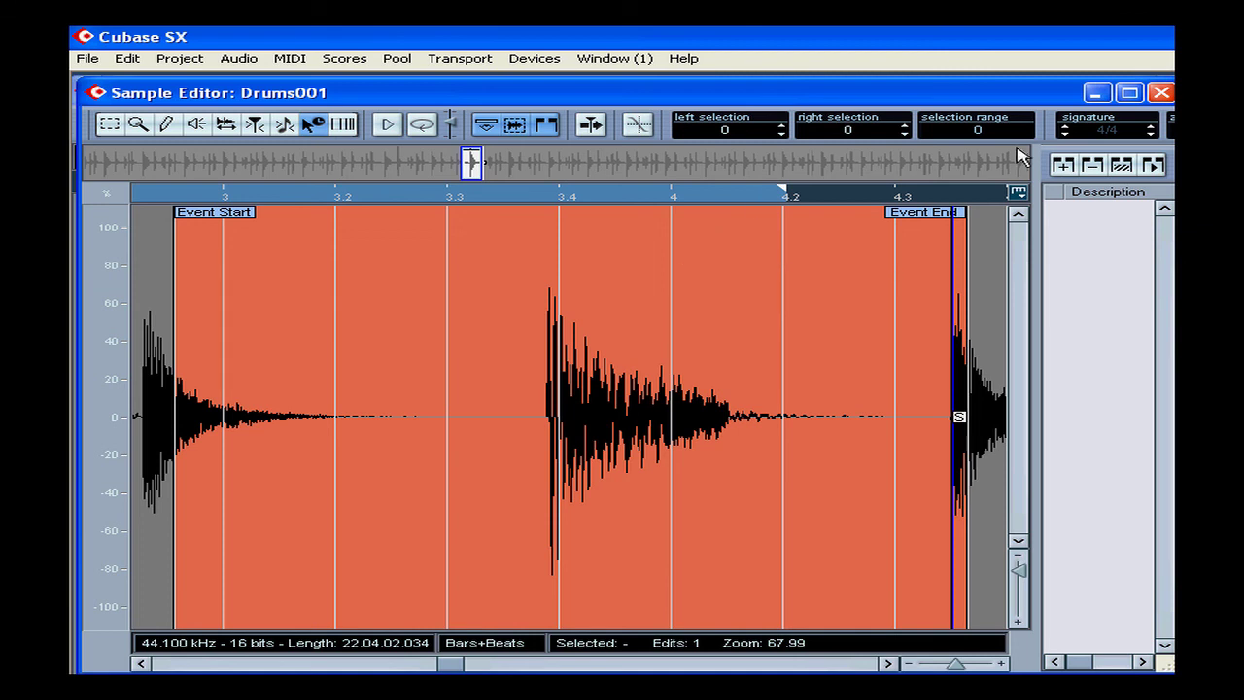
left_click(1162, 94)
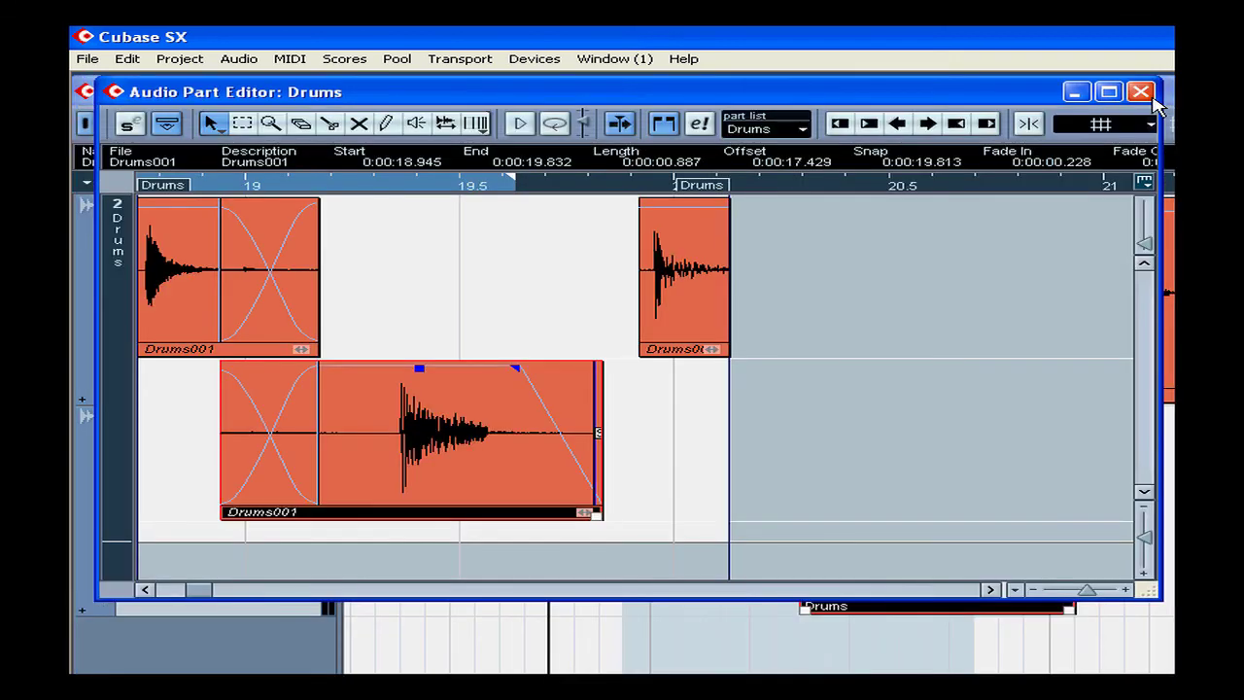
left_click(1140, 92)
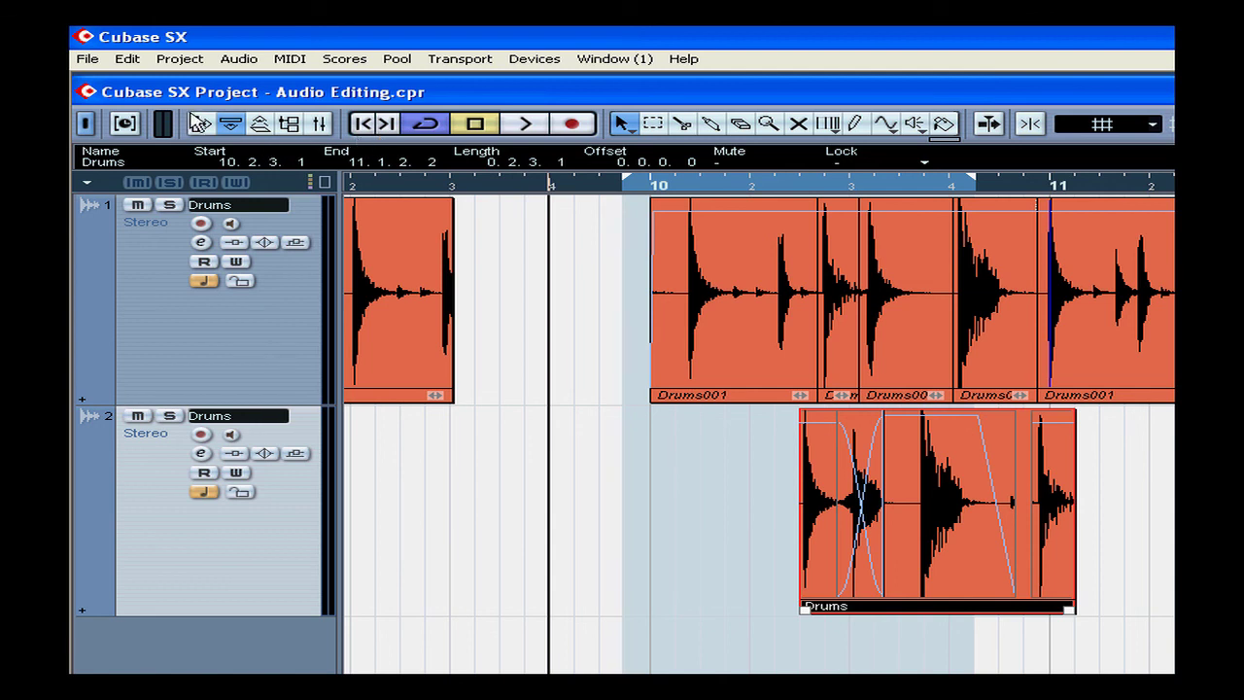
- Check how often the Drums001 clip is used in the project's Pool, and close the Pool
left_click(287, 123)
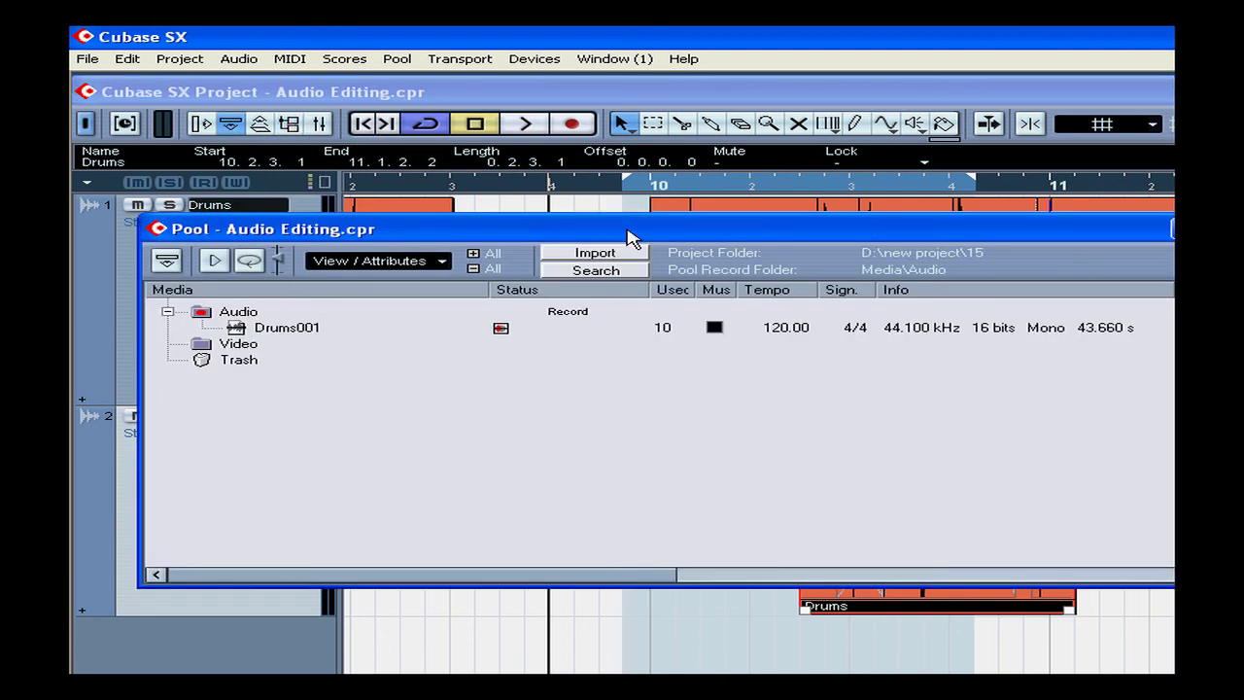
left_click_drag(705, 233, 640, 206)
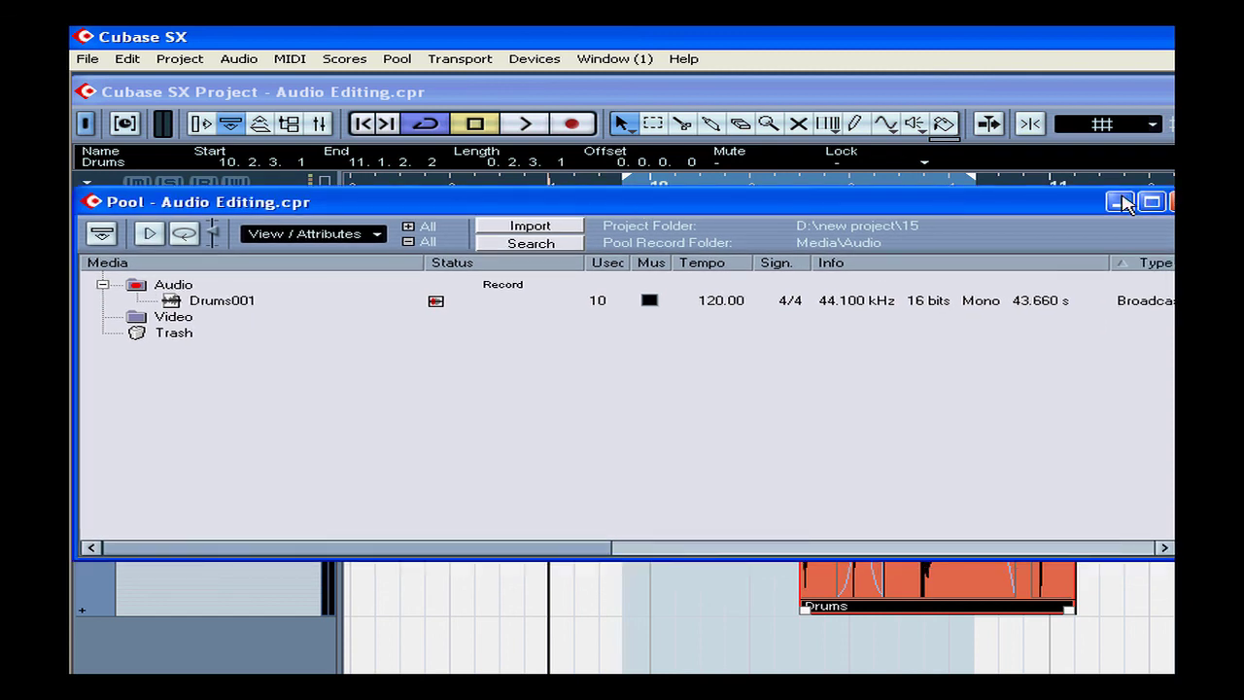
left_click(1168, 202)
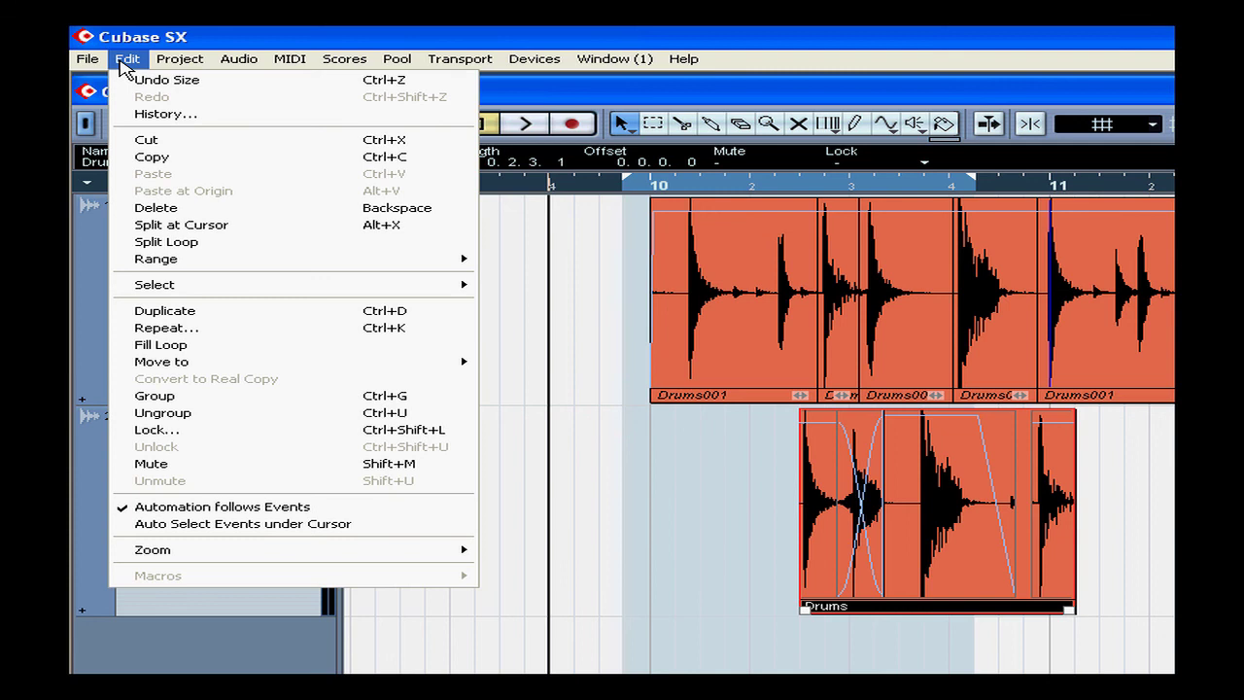
- Open the project's edit history and step back through the recorded actions to undo the latest drum edits
left_click(194, 114)
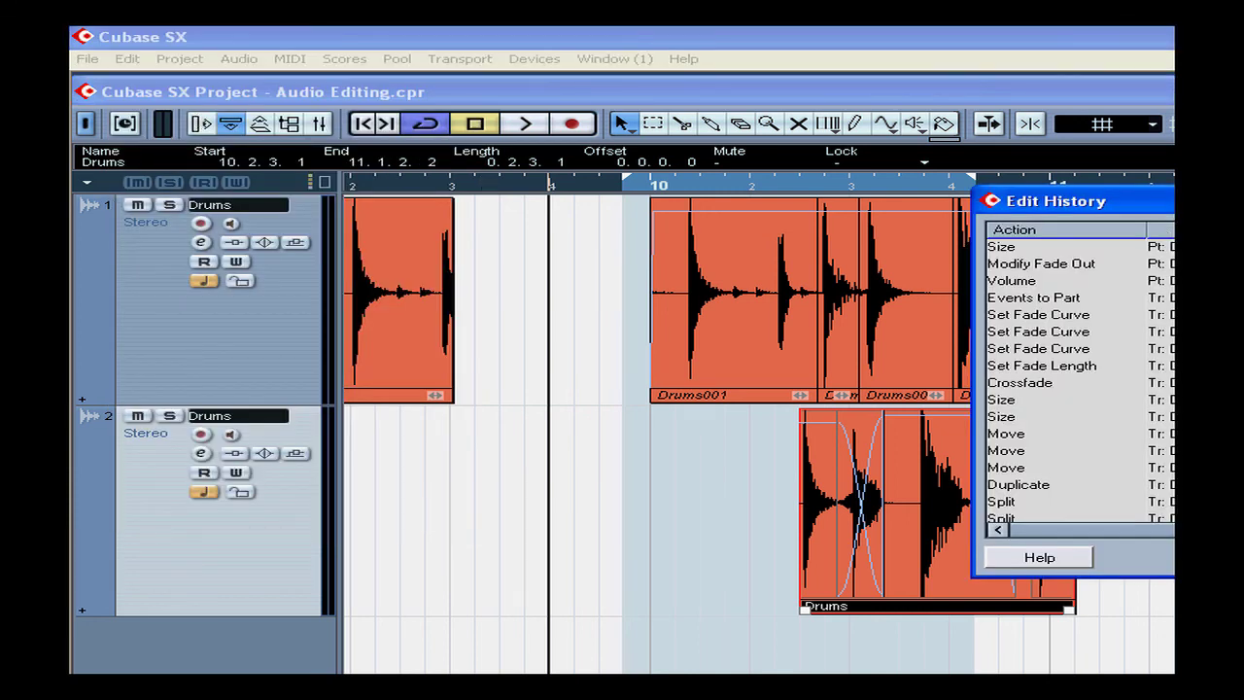
left_click_drag(1118, 200, 372, 95)
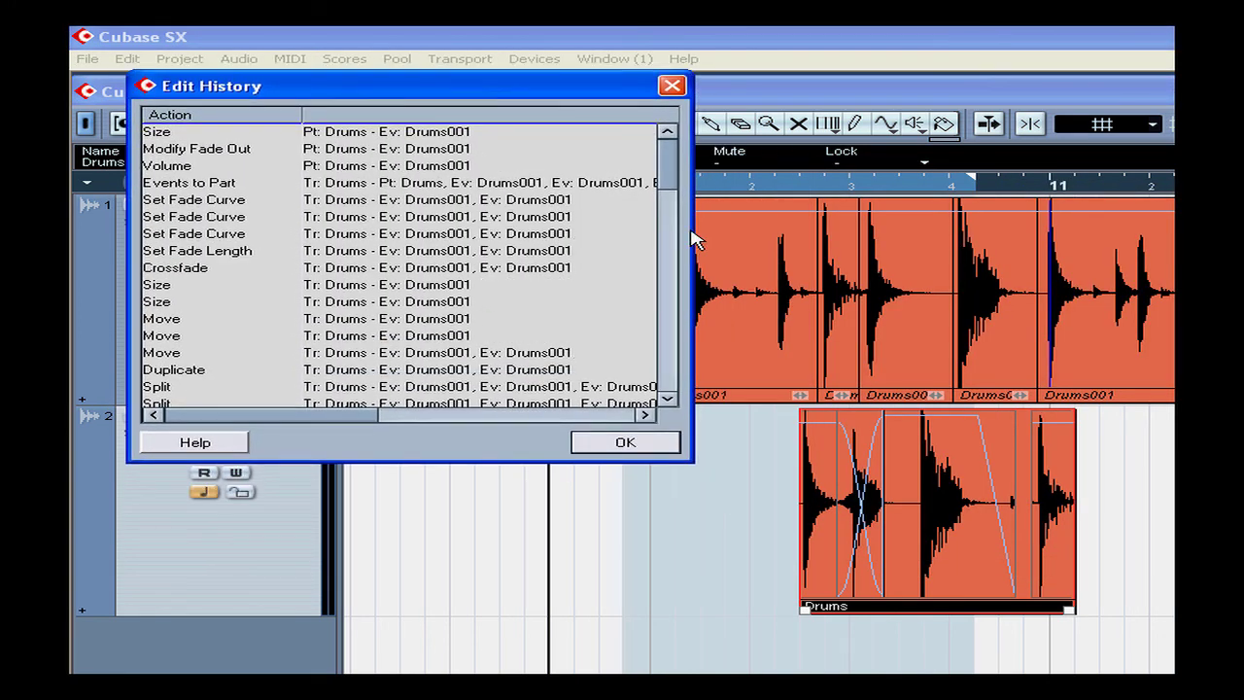
left_click_drag(685, 250, 512, 261)
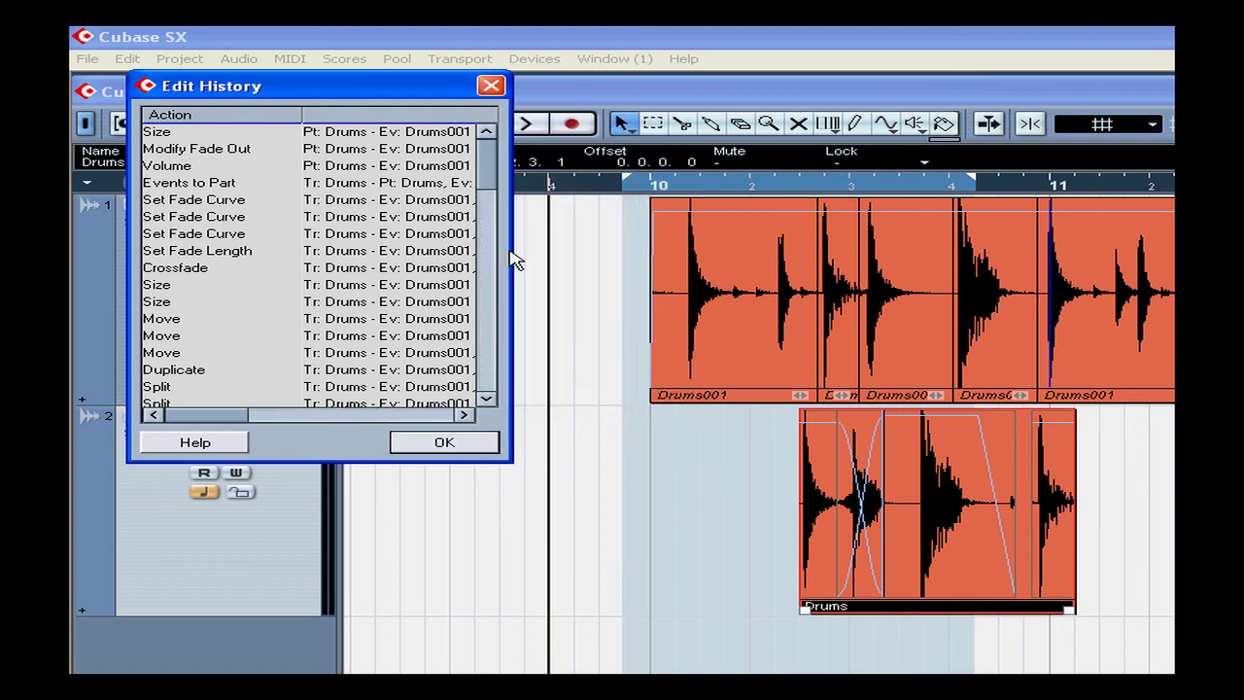
left_click(163, 133)
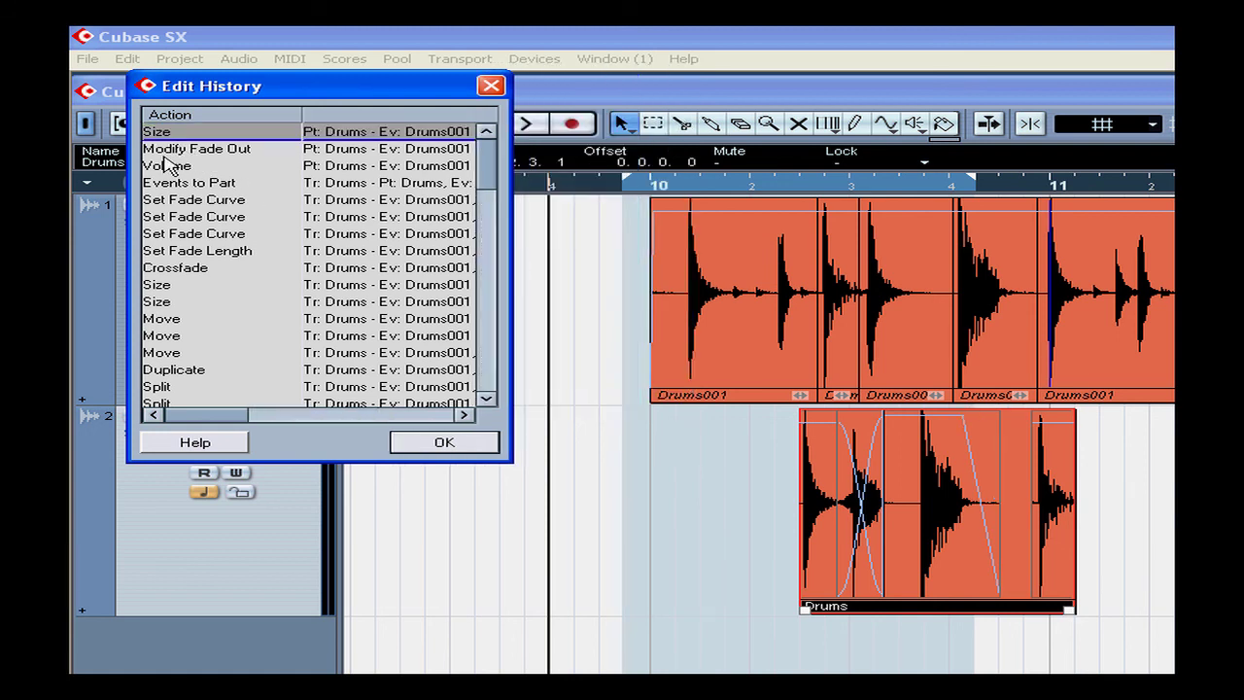
mouse_move(170, 167)
left_mouse_down()
mouse_move(167, 281)
mouse_move(185, 436)
mouse_move(172, 473)
mouse_move(192, 500)
mouse_move(331, 565)
left_mouse_up()
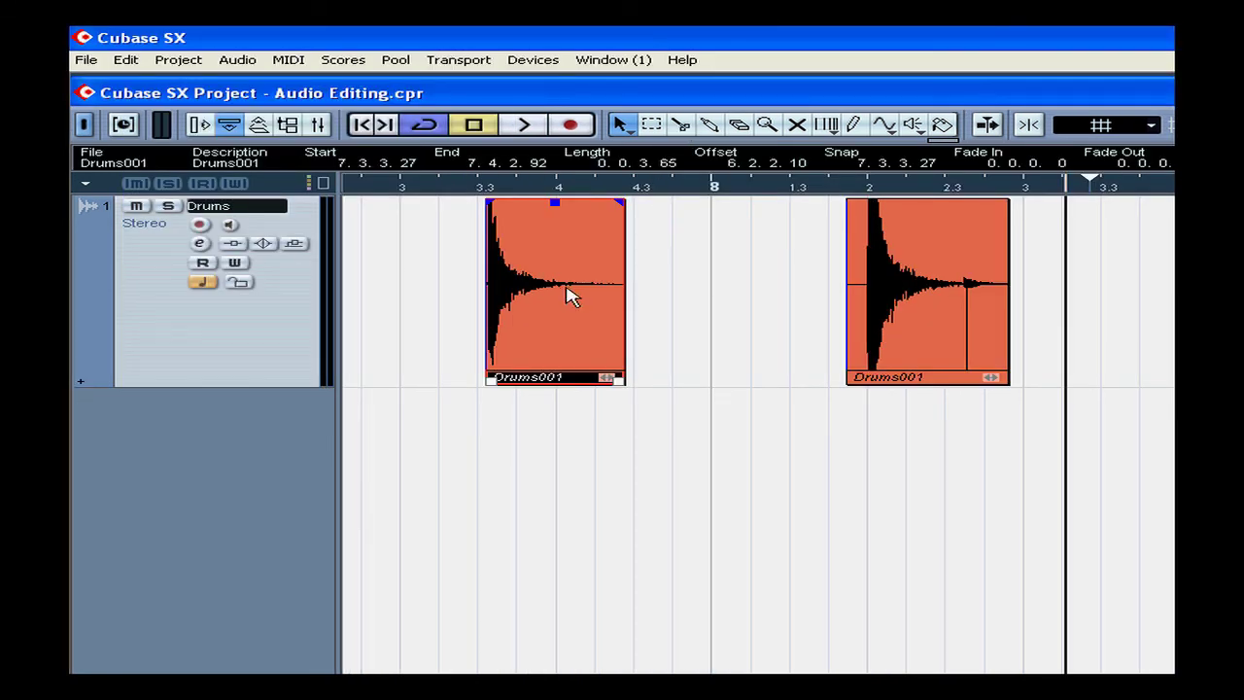
- Glue the selected first drum event to the event after the gap, and undo the glue
left_click(709, 125)
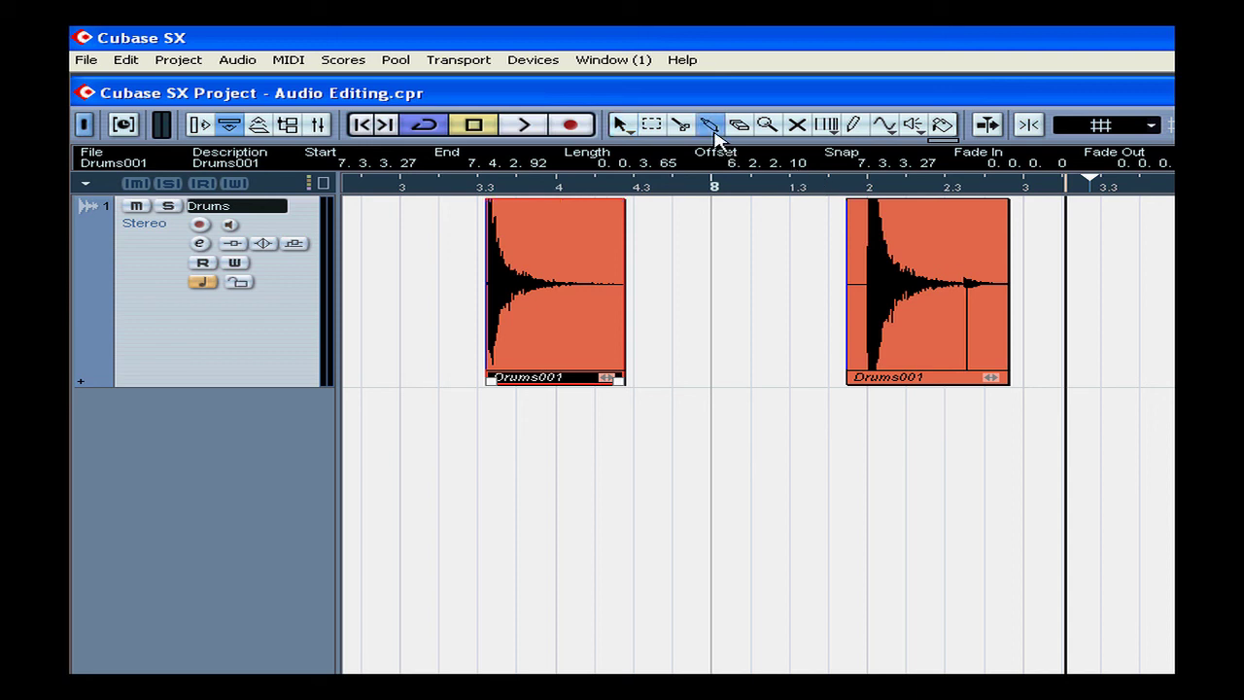
left_click(551, 257)
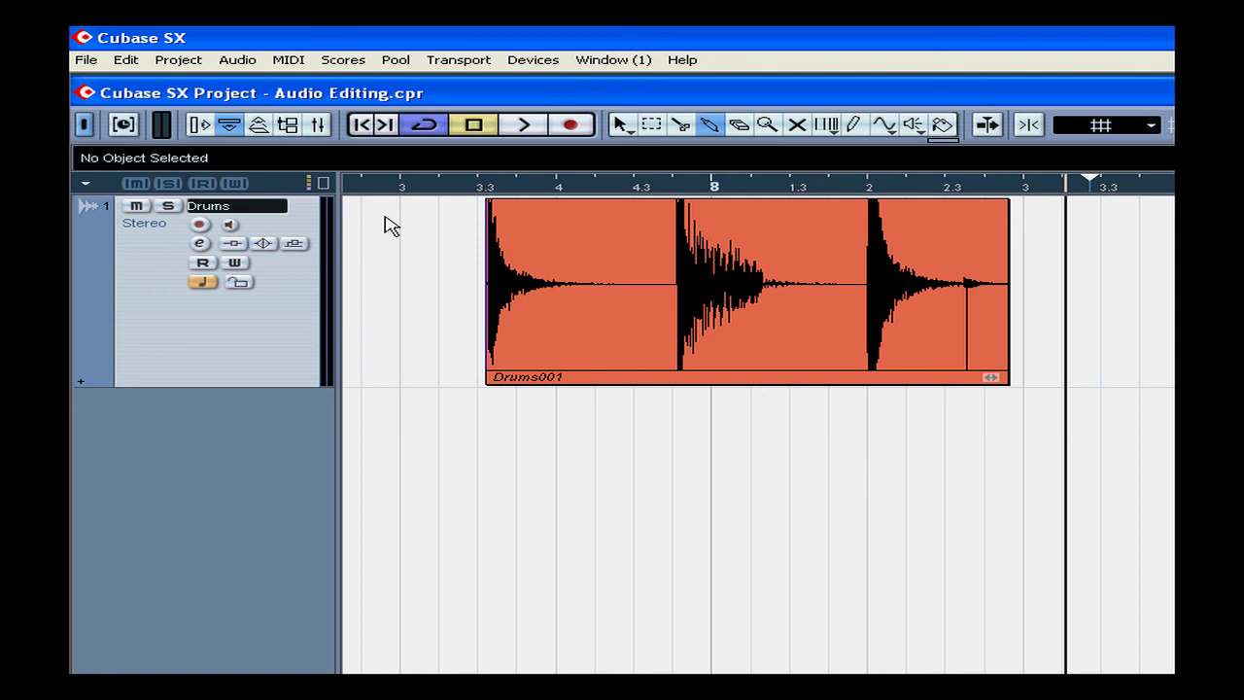
left_click(127, 61)
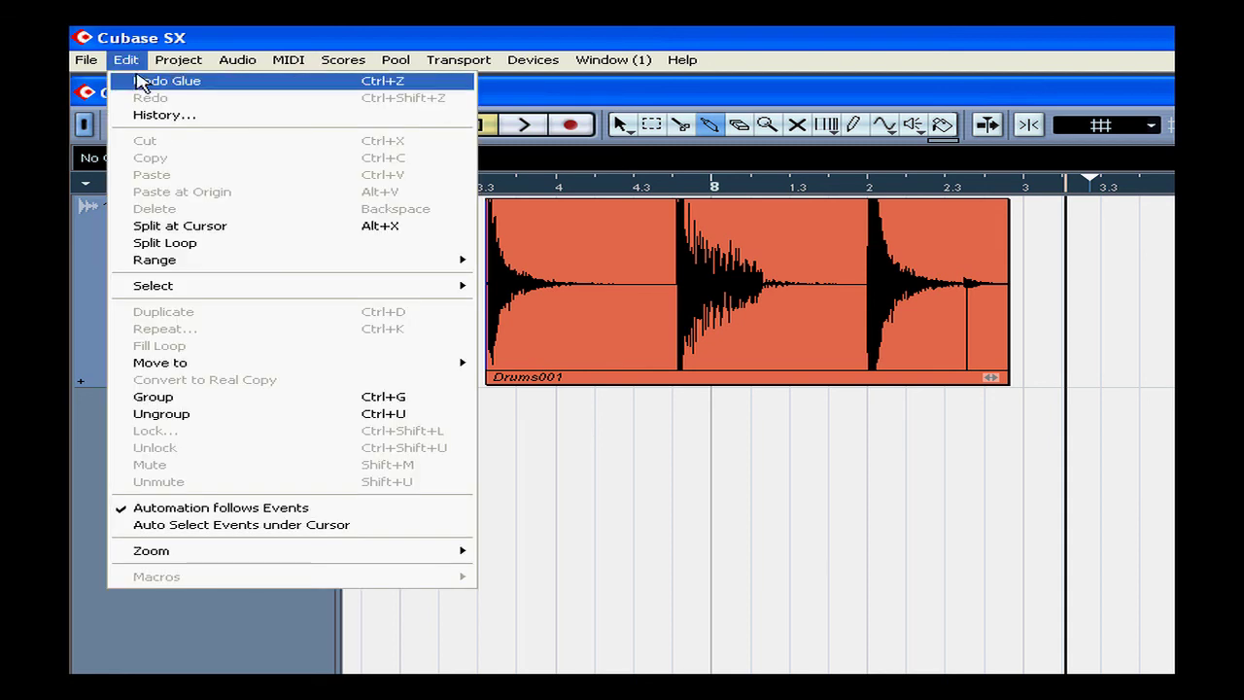
left_click(154, 82)
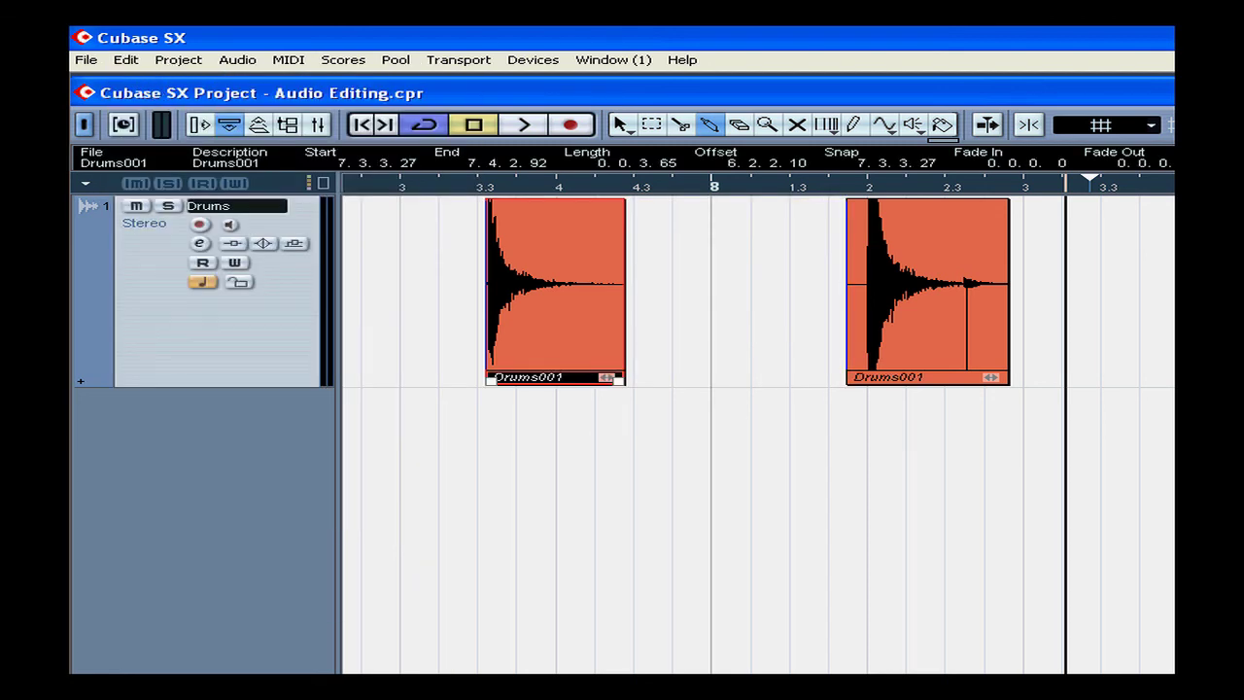
- Shorten the project window to just below the Drums track and place the open Pool beneath it
left_click_drag(510, 674, 511, 409)
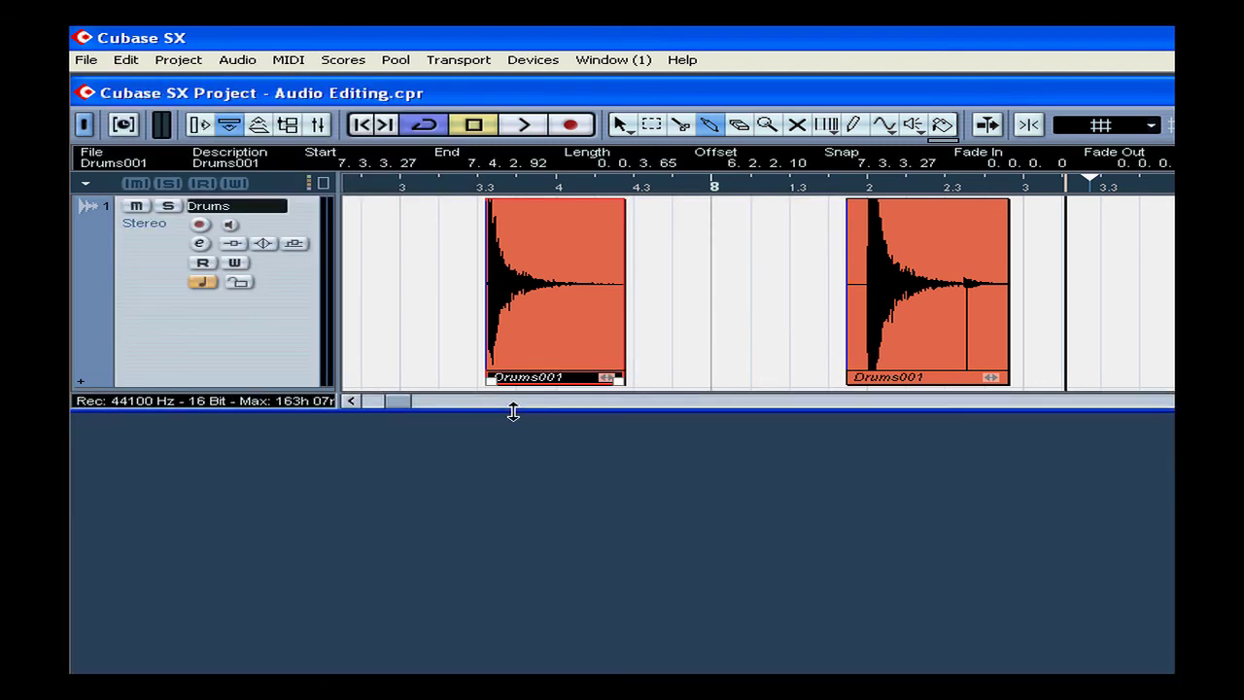
left_click(295, 125)
left_click_drag(450, 380, 413, 442)
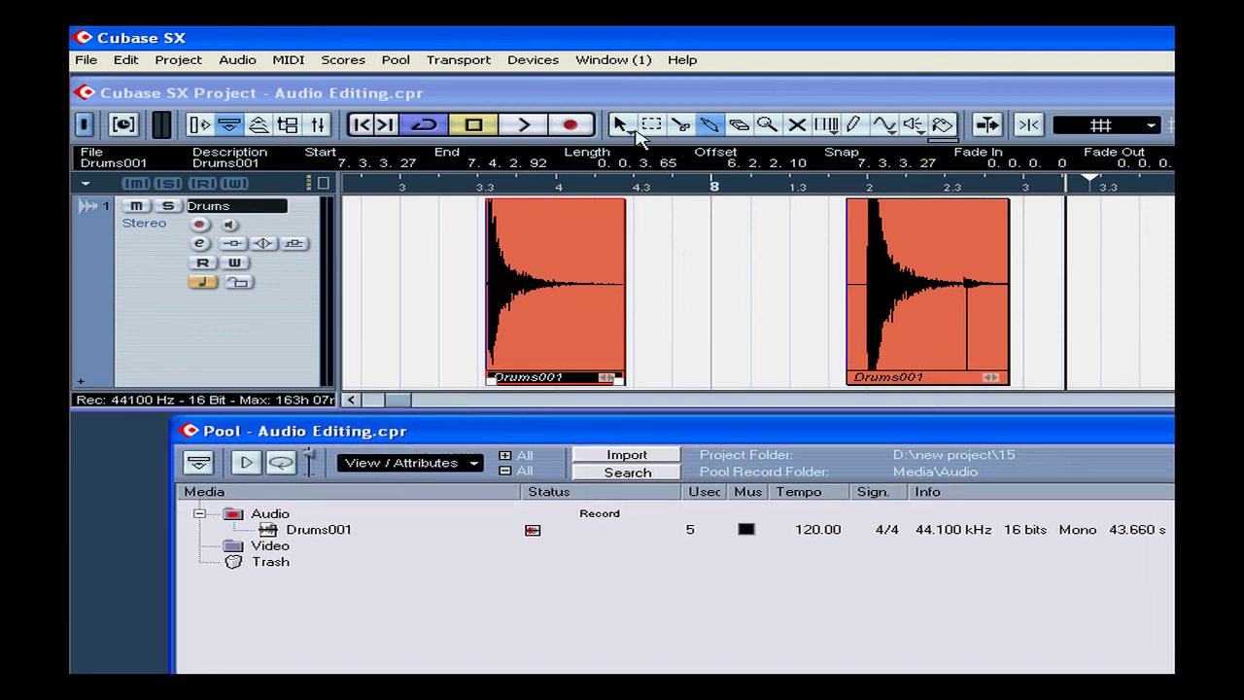
- Bounce the selected first drum event to a new clip, replace the event with it, and select the new Drums clip in the Pool
left_click(620, 125)
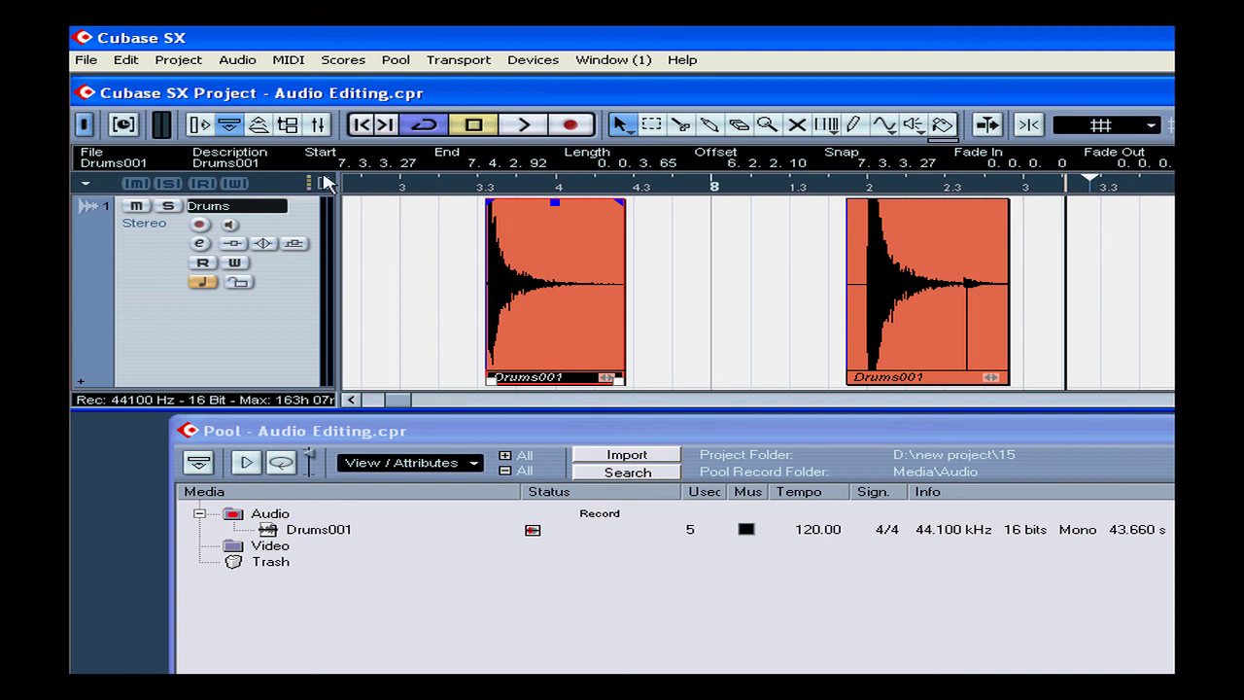
left_click(245, 61)
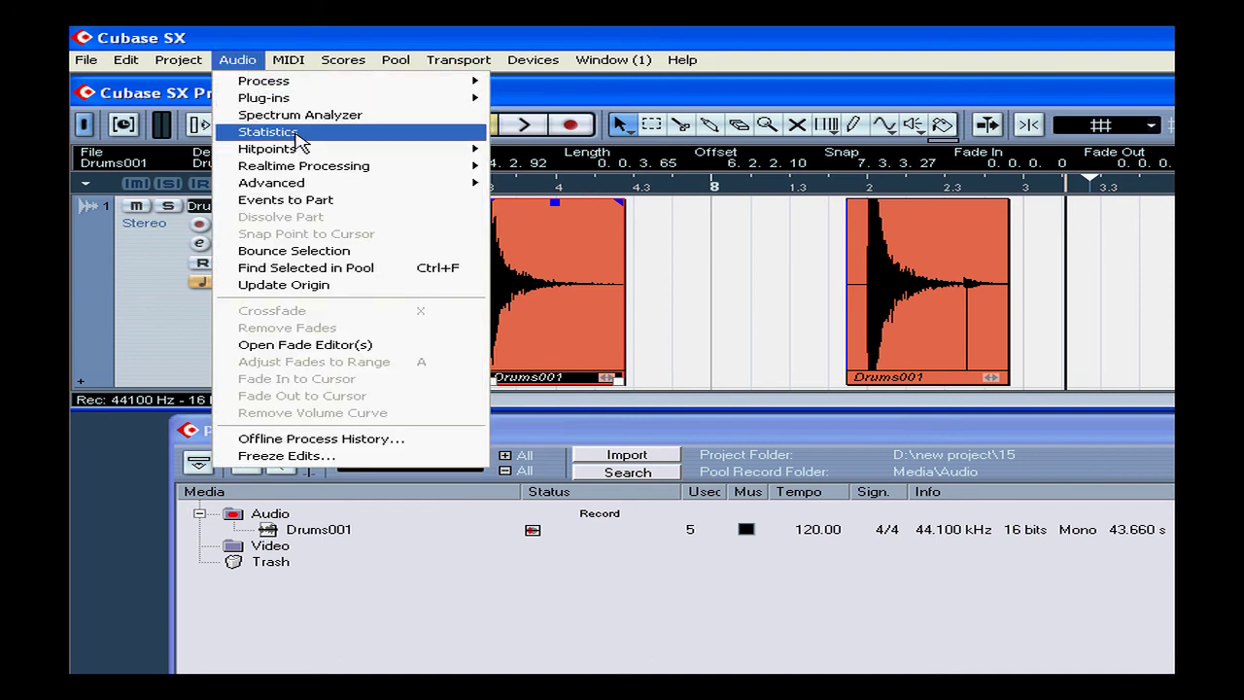
left_click(342, 255)
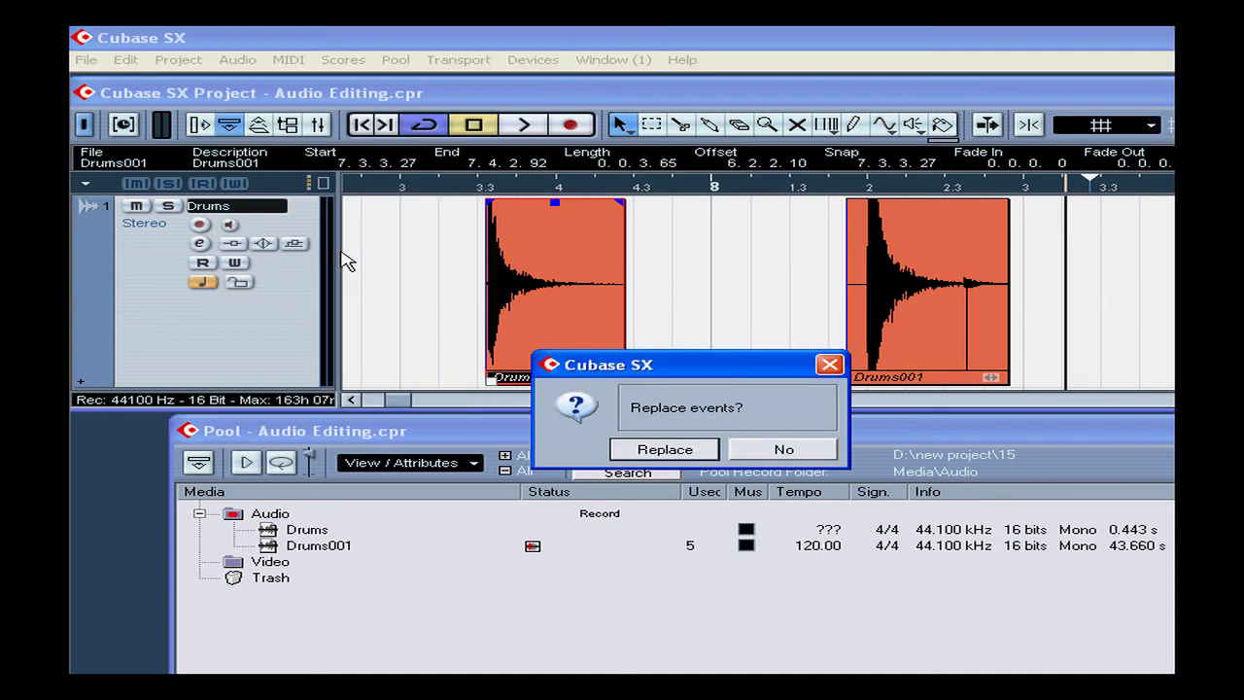
left_click(671, 456)
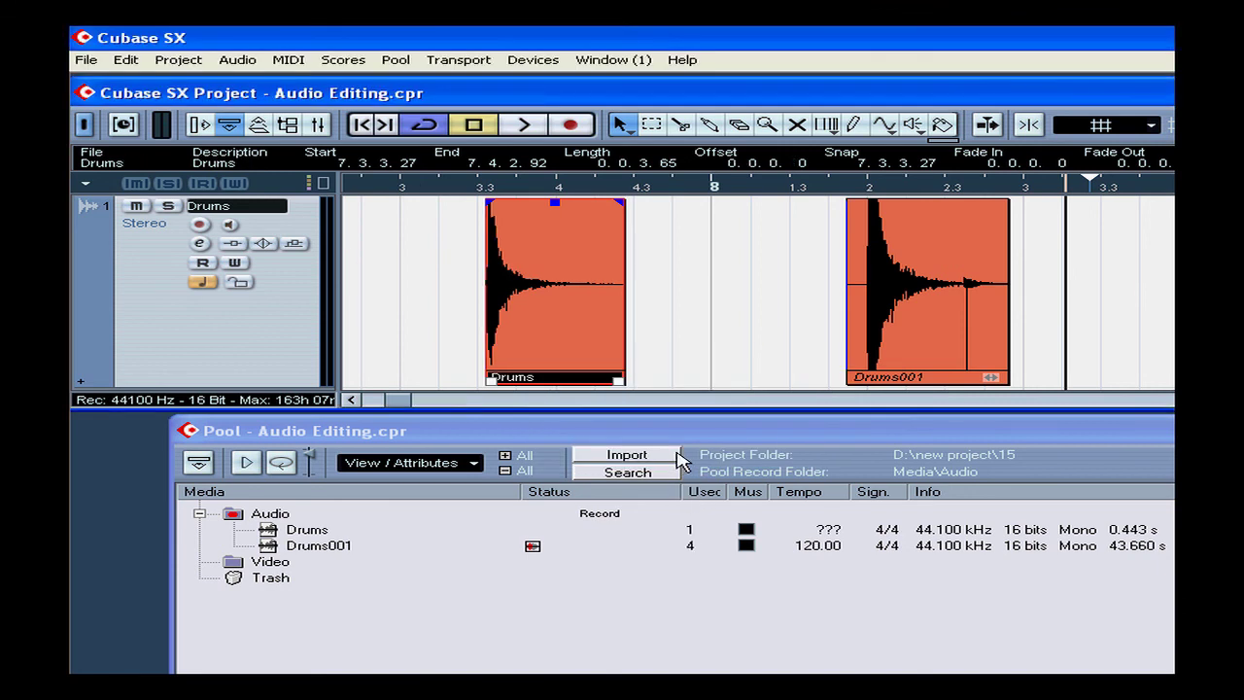
left_click(309, 532)
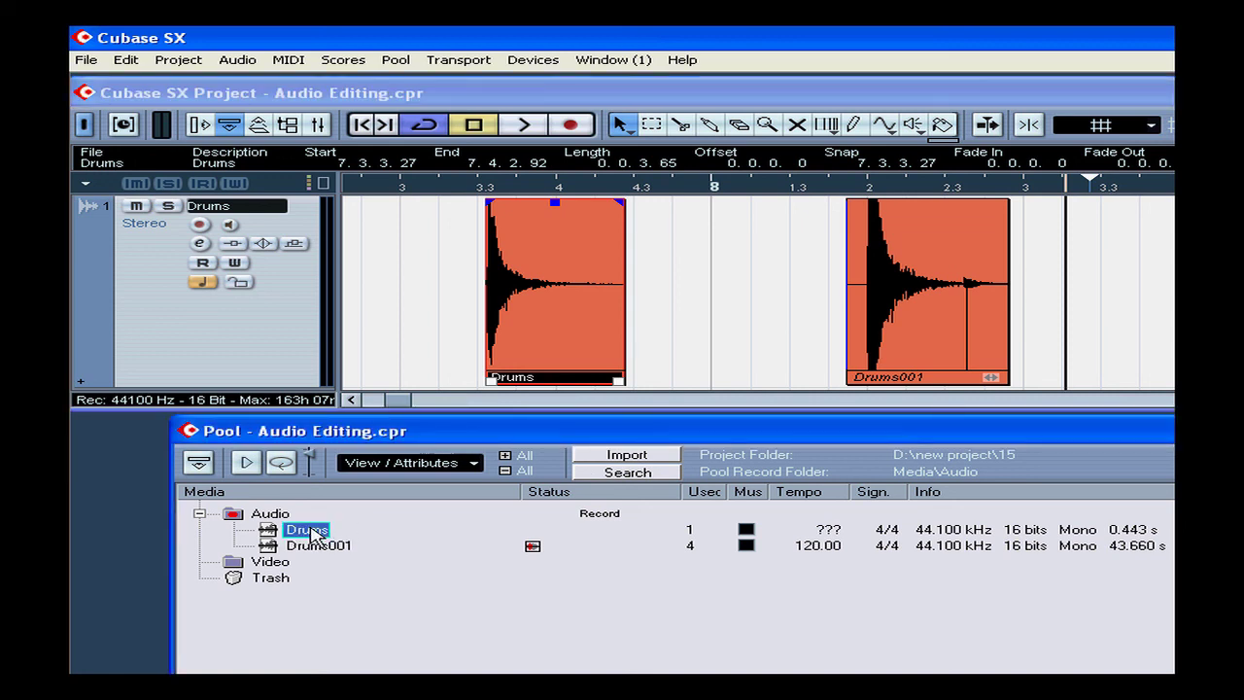
- Glue the bounced Drums event to the Drums001 event after the gap
left_click(710, 124)
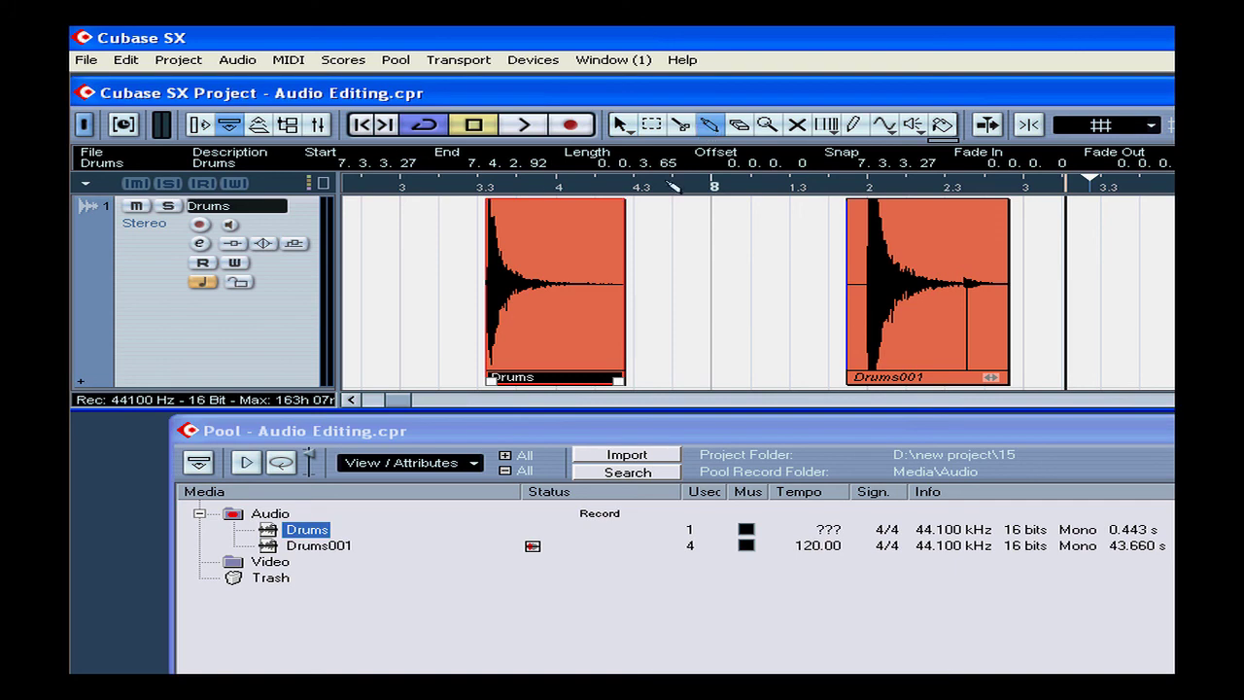
left_click(575, 241)
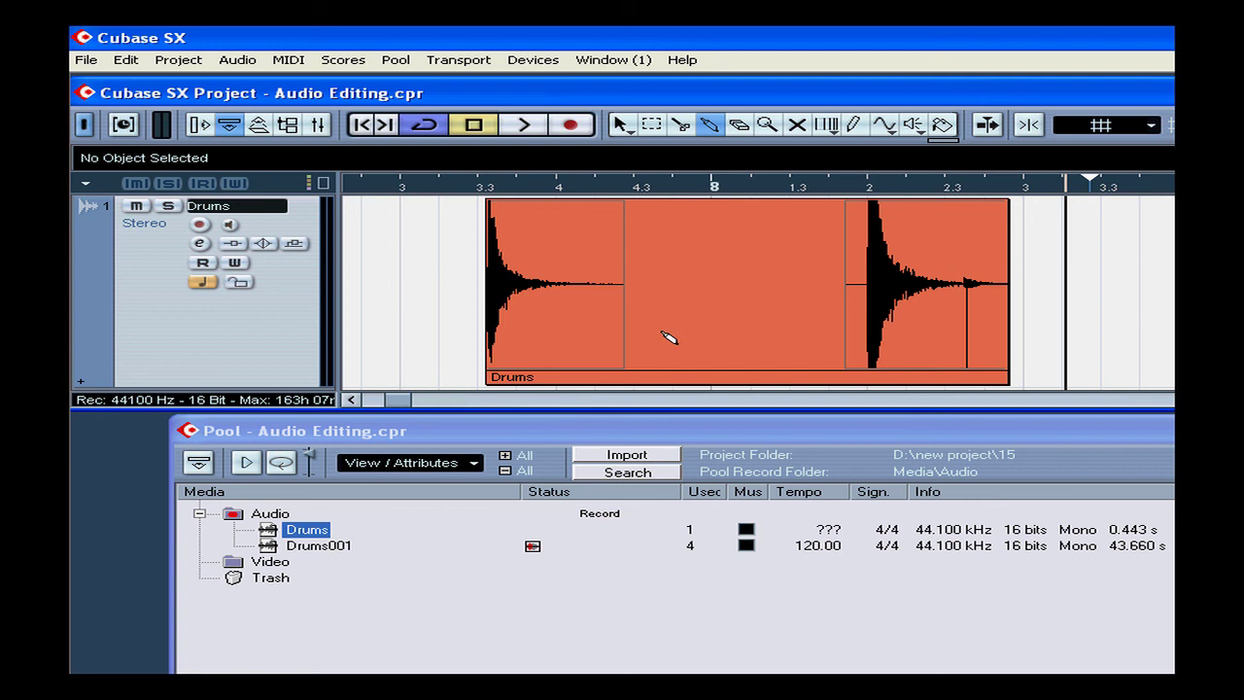
- Select the Drums001 event containing the click spike and audition it twice with the Play tool
left_click(944, 250)
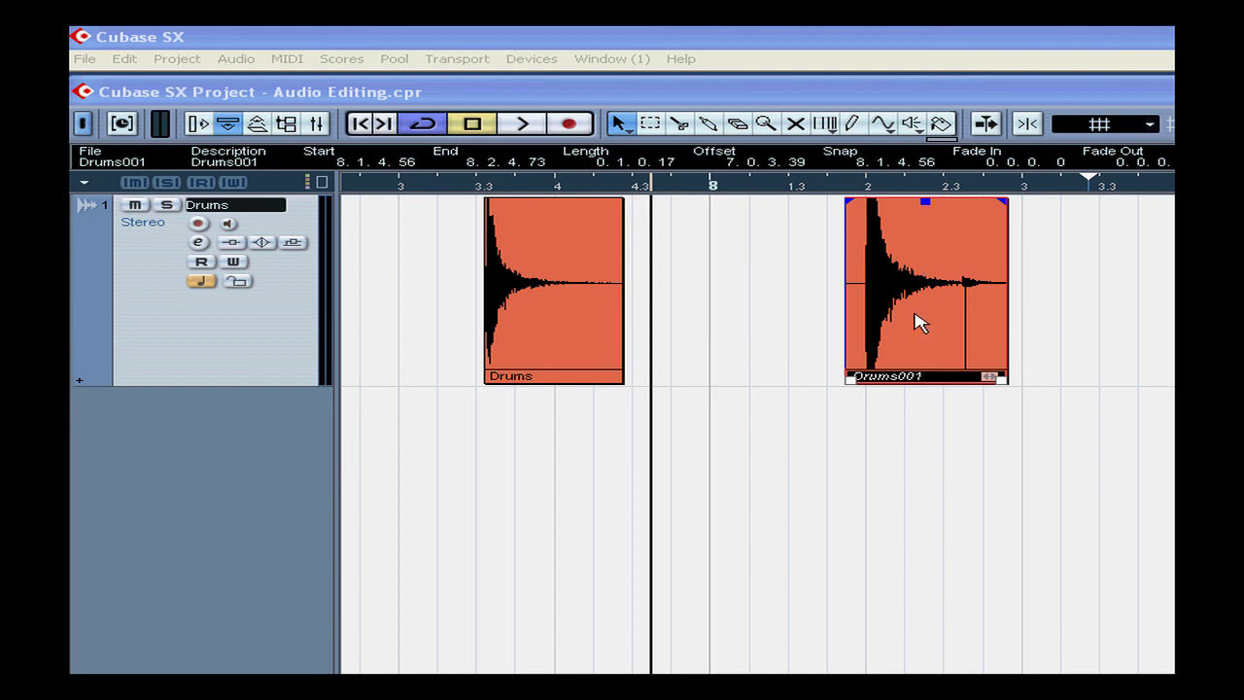
left_click(911, 124)
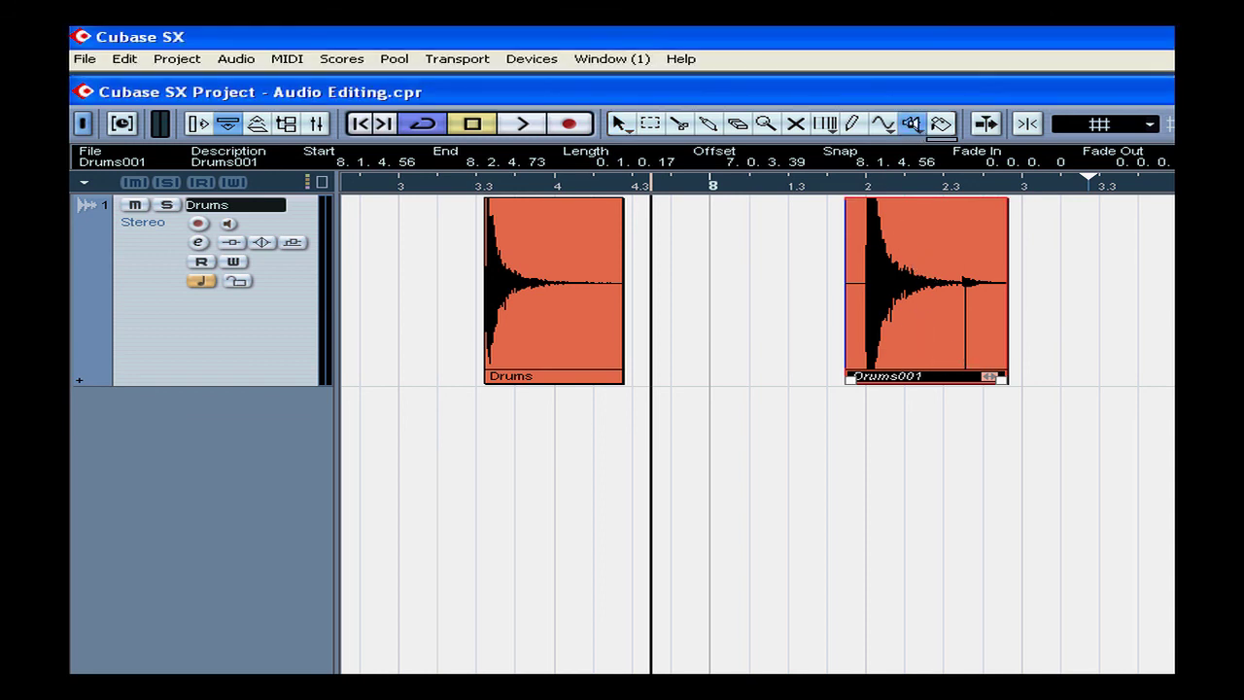
left_click(919, 278)
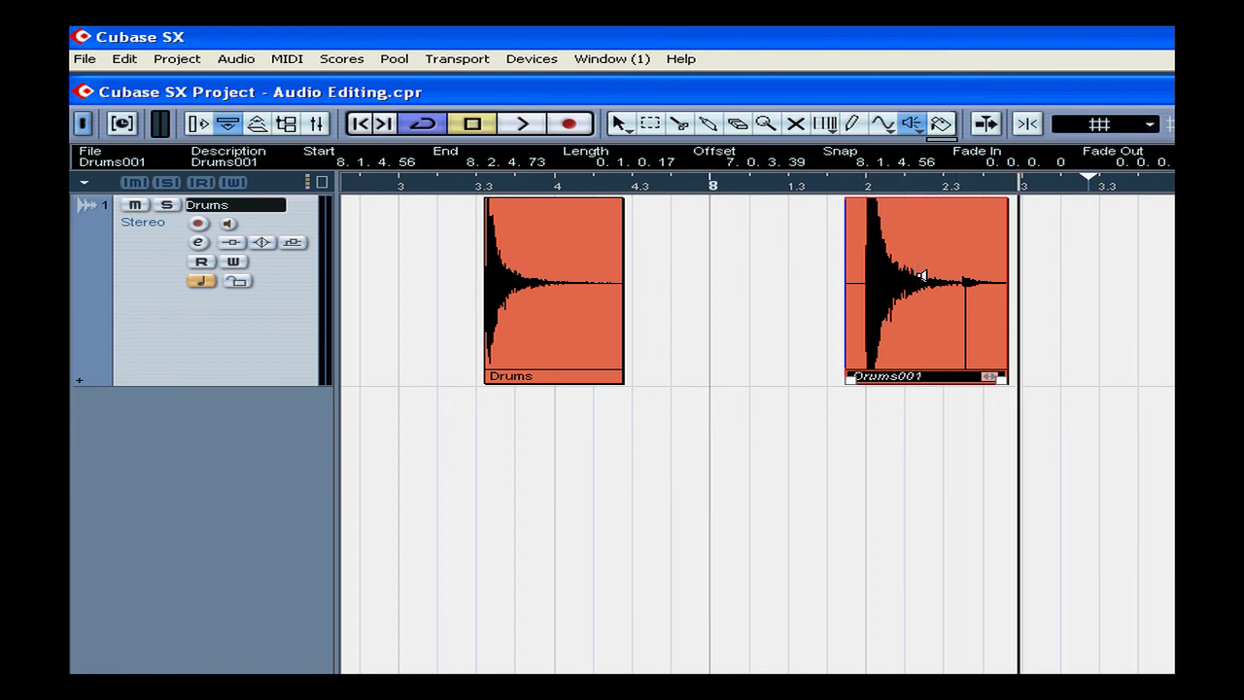
left_click(919, 278)
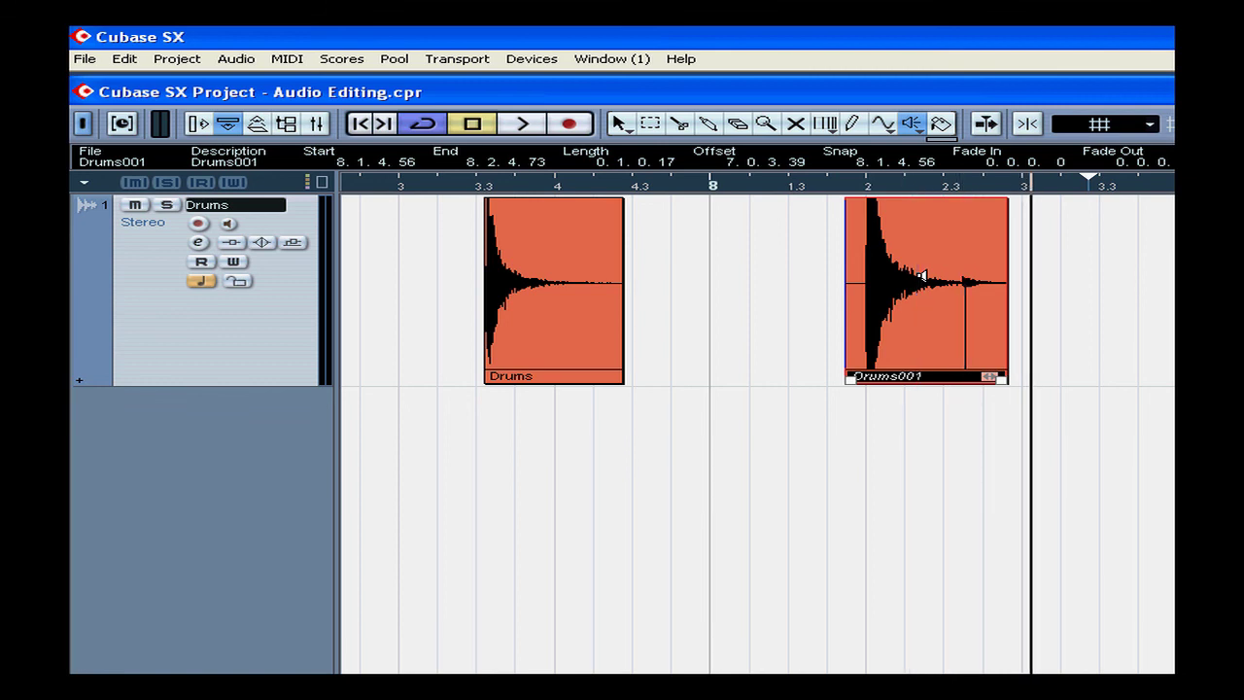
- Open the Drums001 event in the Sample Editor and redraw the downward spike near the zero line with the Draw tool
left_click(620, 124)
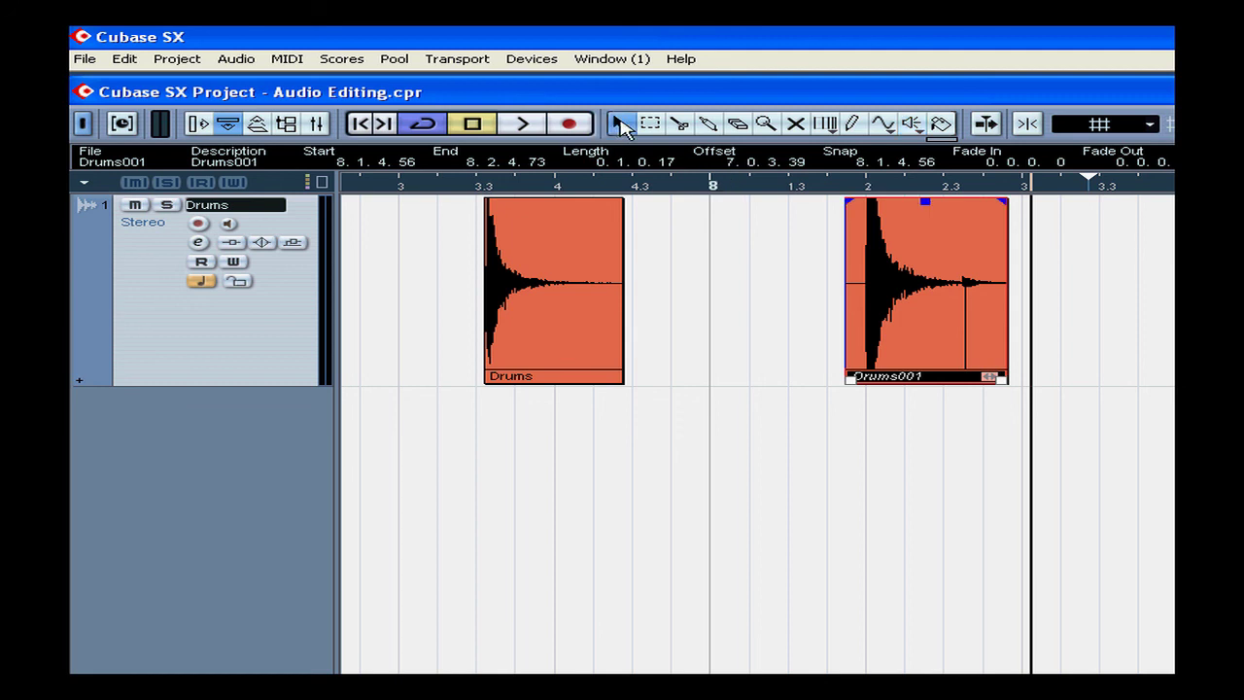
double_click(913, 263)
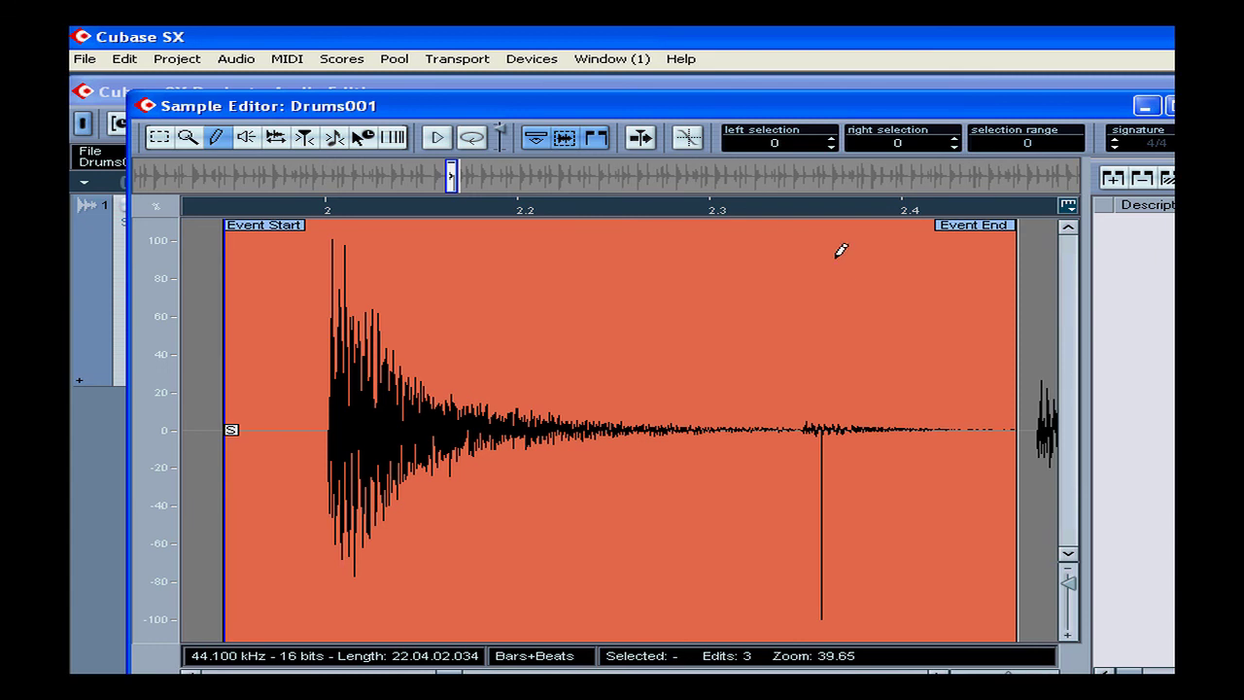
left_click_drag(822, 211, 1058, 500)
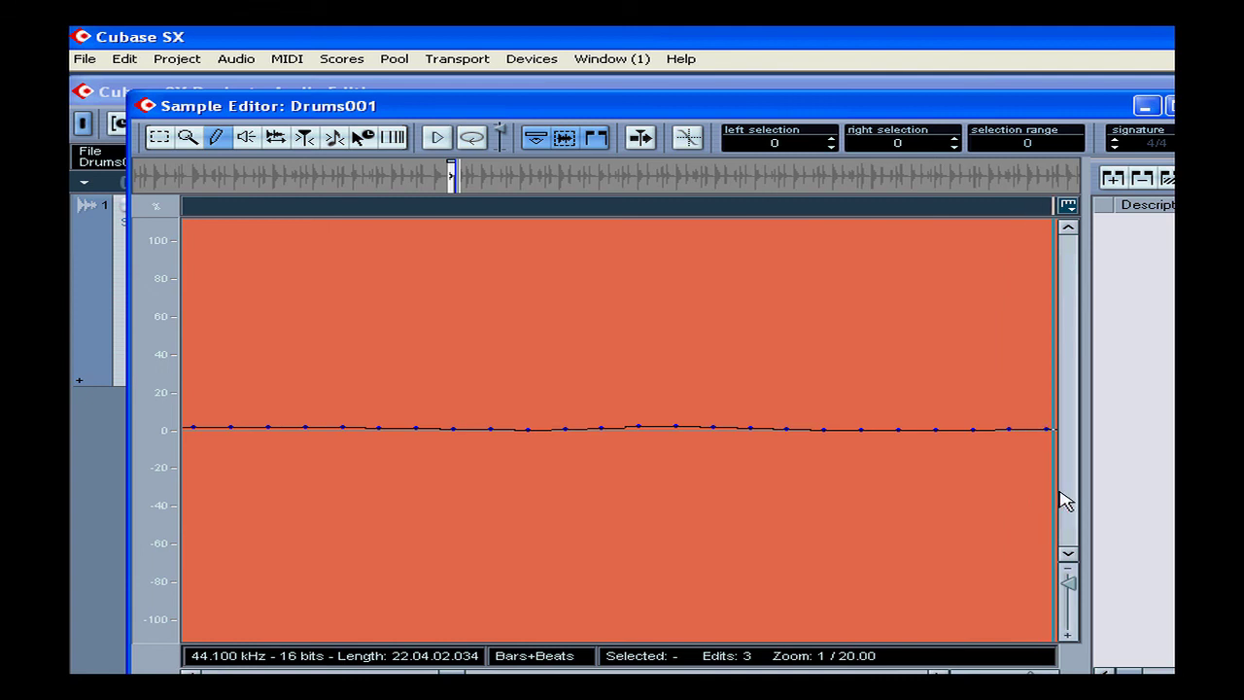
left_click(220, 138)
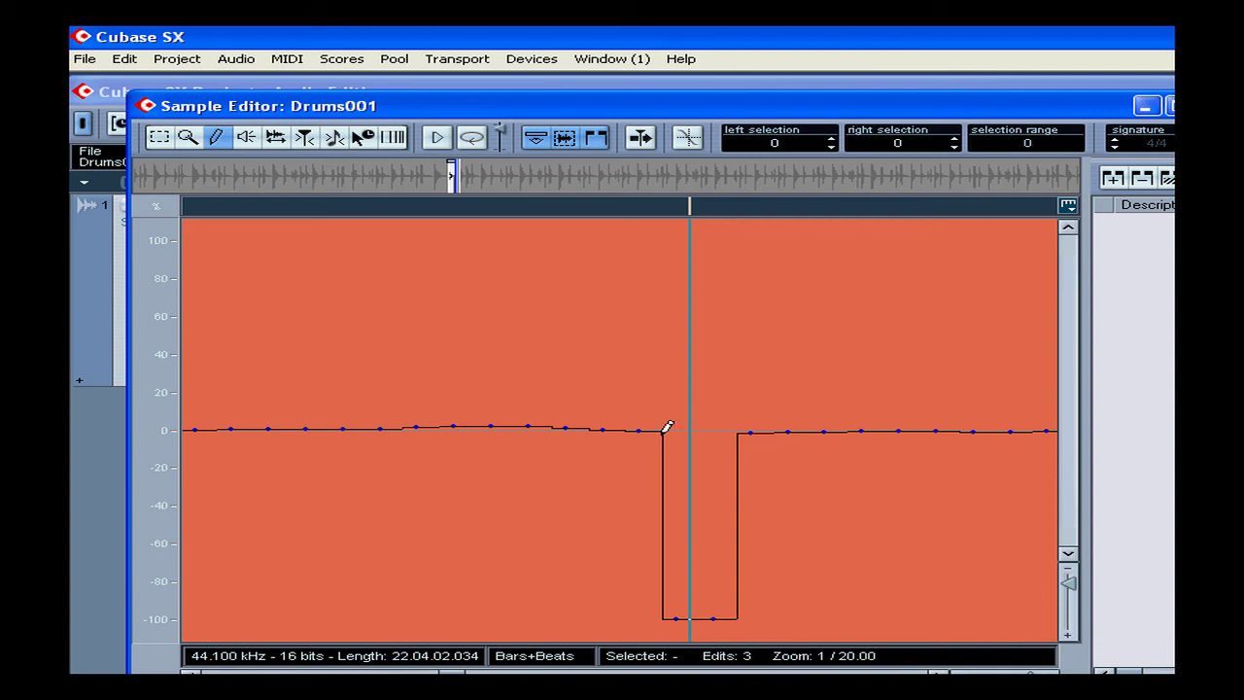
left_click_drag(667, 426, 742, 431)
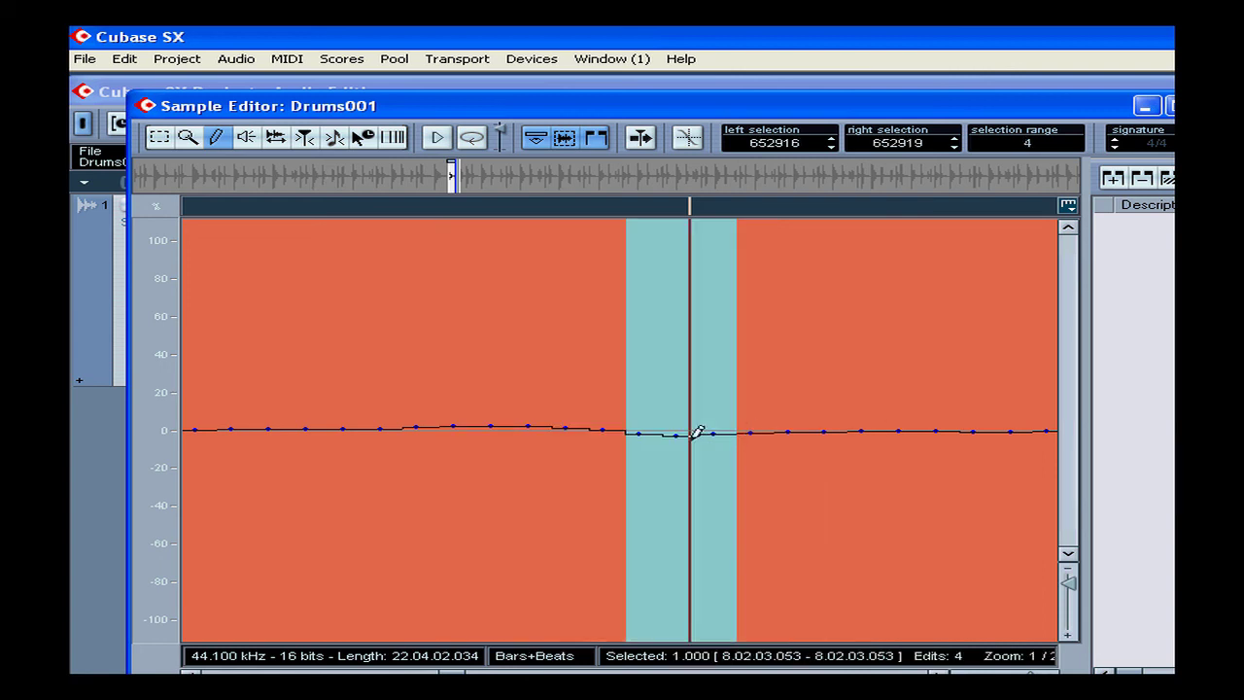